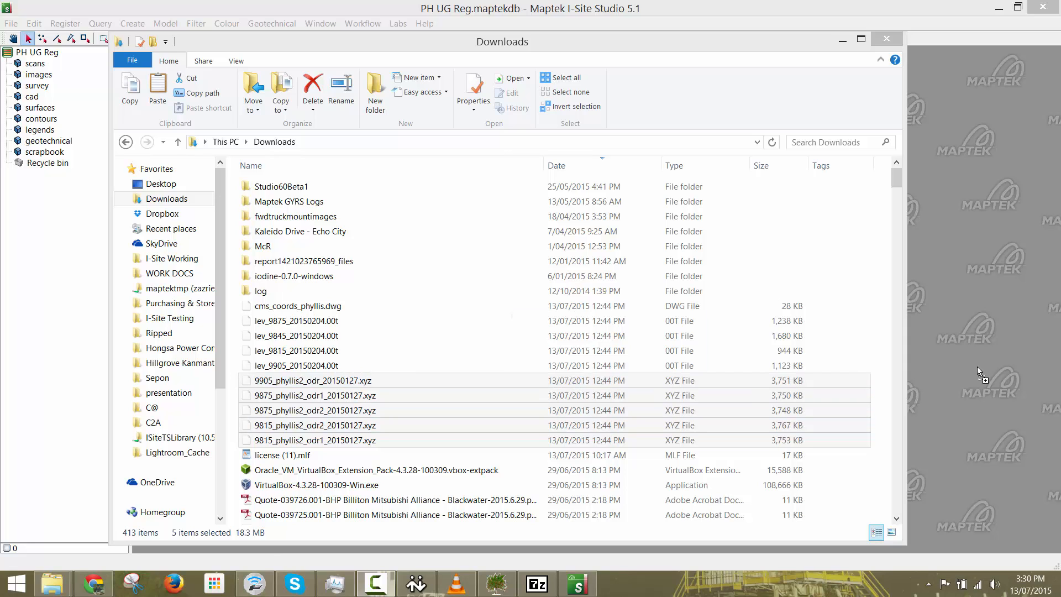
Bring the five selected XYZ files into Maptek I-Site Studio and choose a custom text import format.
{"action": "left_click", "coordinate": [779, 9]}
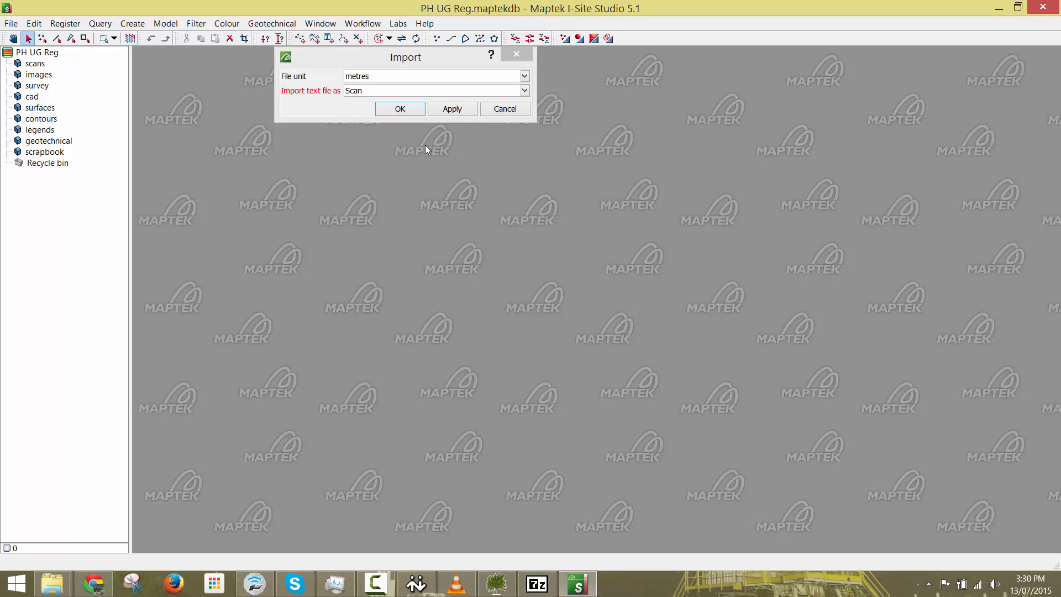
{"action": "left_click", "coordinate": [399, 91]}
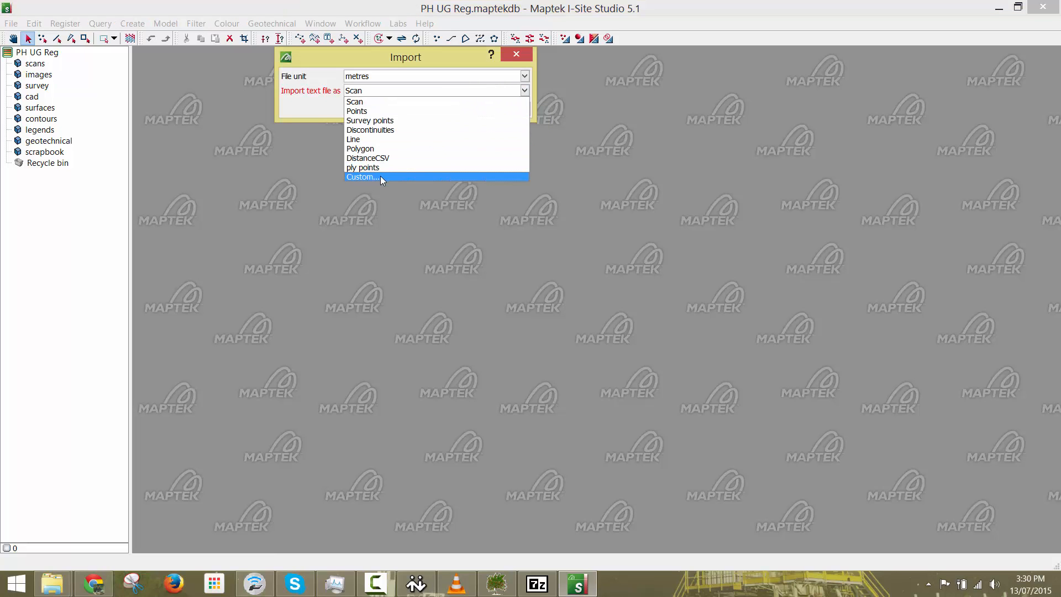
{"action": "left_click", "coordinate": [380, 176]}
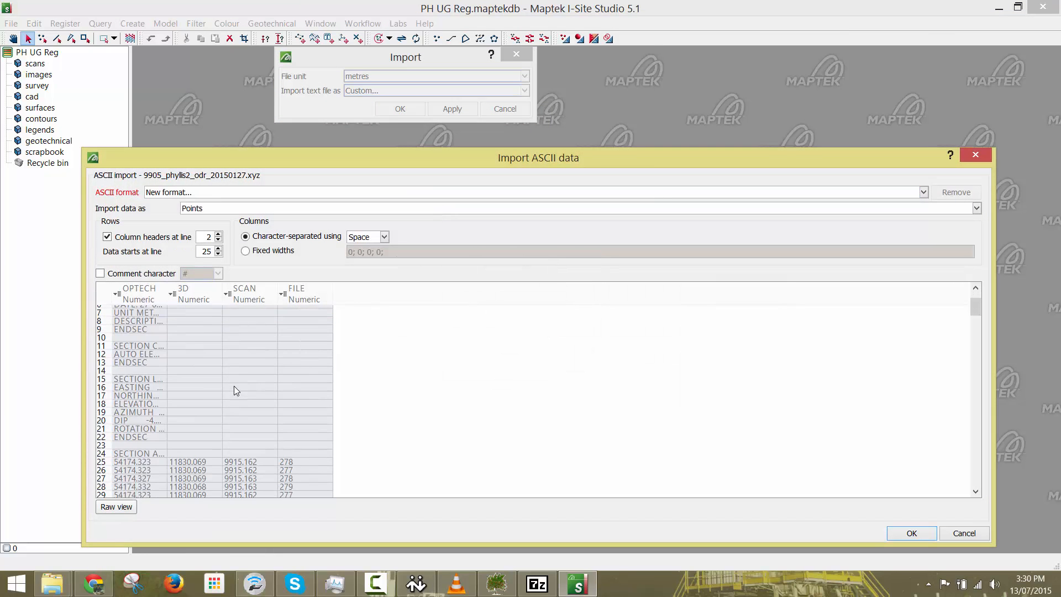
Set the ASCII data to import as Scan and enable E as the comment character.
{"action": "left_click_drag", "start_coordinate": [166, 293], "coordinate": [373, 294]}
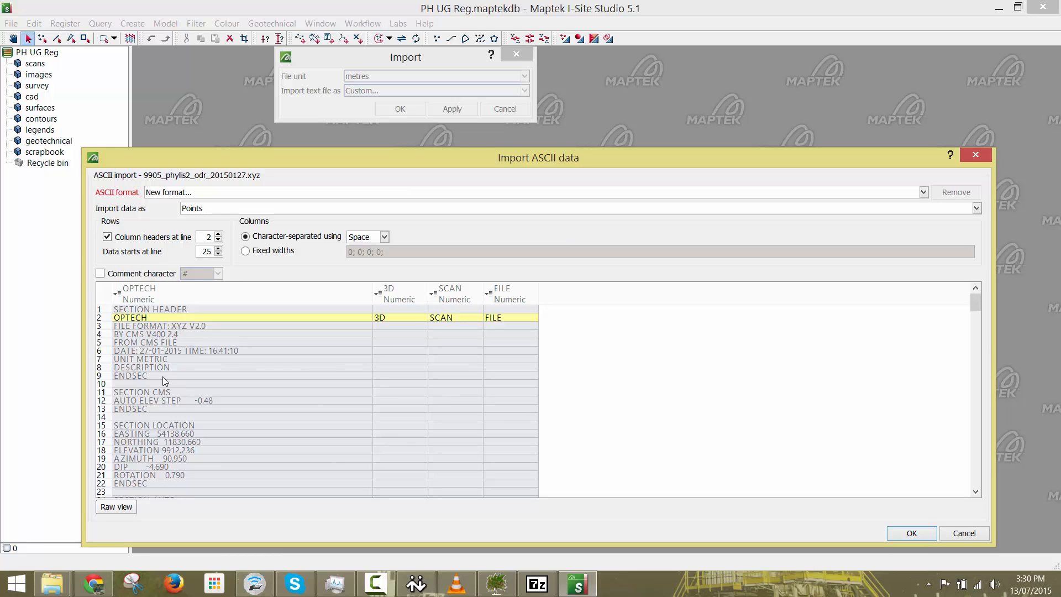
{"action": "scroll", "coordinate": [177, 402], "scroll_direction": "down", "scroll_amount": 1}
{"action": "scroll", "coordinate": [181, 330], "scroll_direction": "up", "scroll_amount": 1}
{"action": "scroll", "coordinate": [202, 423], "scroll_direction": "down", "scroll_amount": 1}
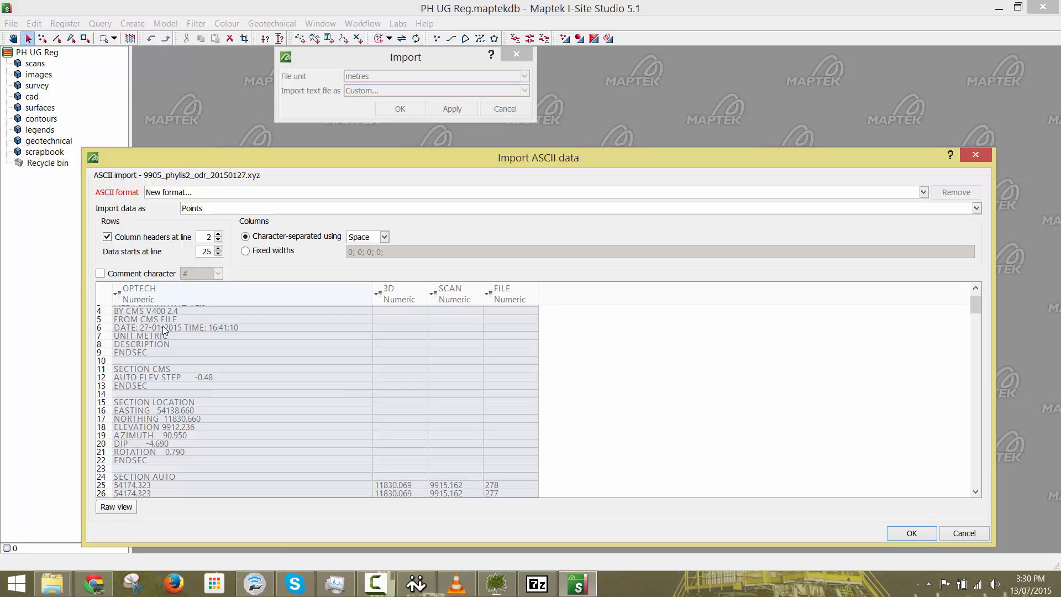
{"action": "scroll", "coordinate": [219, 433], "scroll_direction": "down", "scroll_amount": 4}
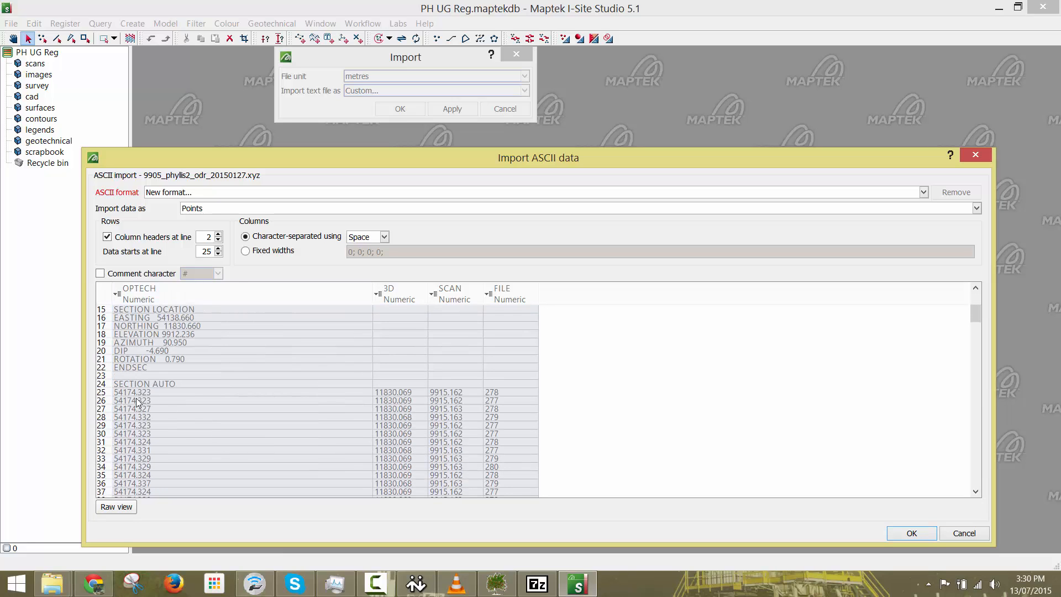
{"action": "left_click", "coordinate": [203, 210]}
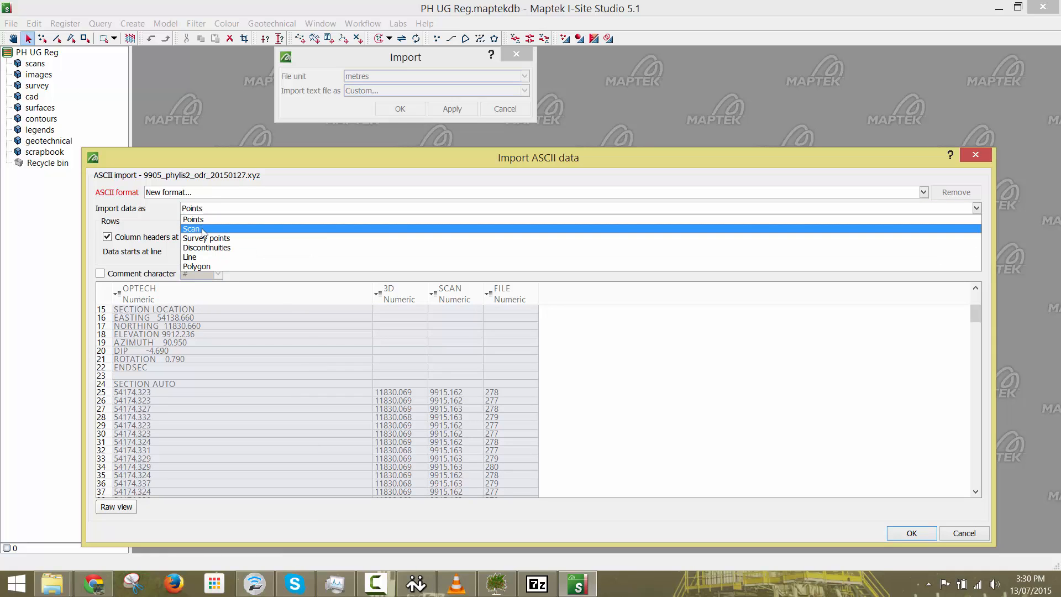
{"action": "left_click", "coordinate": [197, 229]}
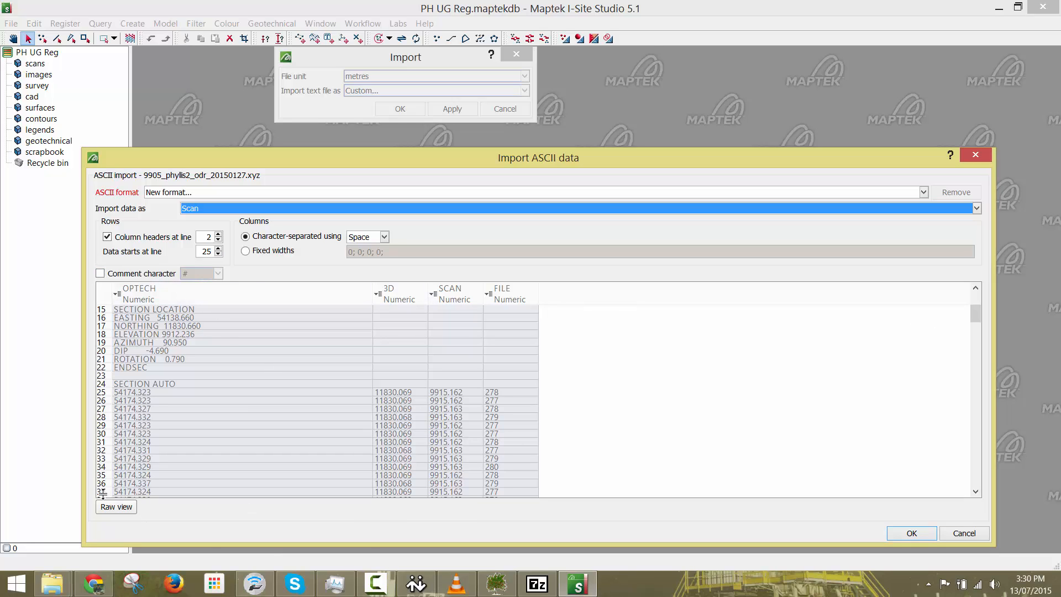
{"action": "left_click", "coordinate": [101, 274]}
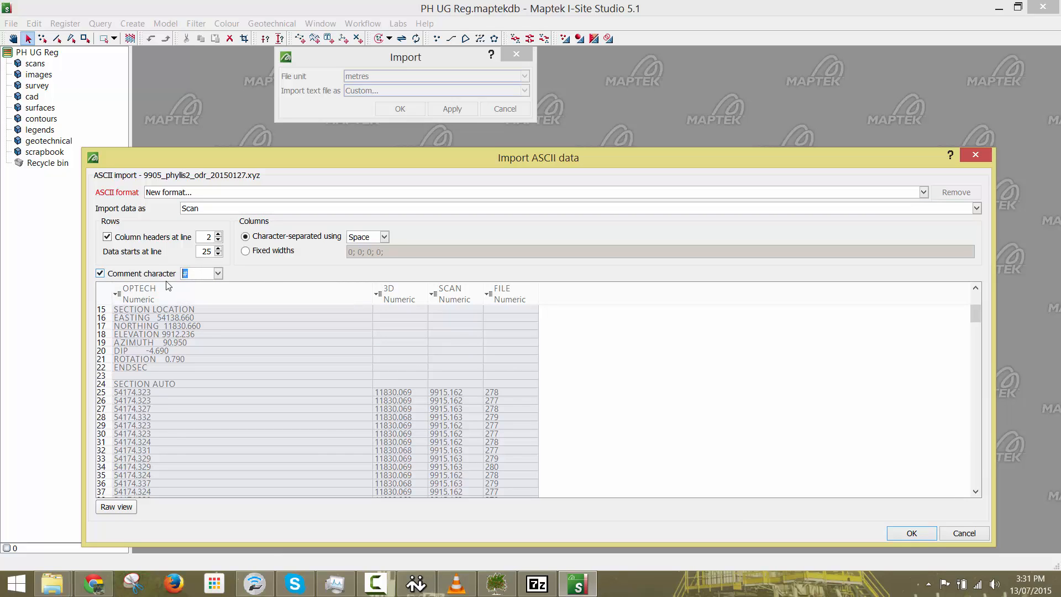
{"action": "type", "text": "E"}
Assign the four data columns as X coordinate, Y coordinate, Z coordinate and Intensity.
{"action": "left_click", "coordinate": [193, 297]}
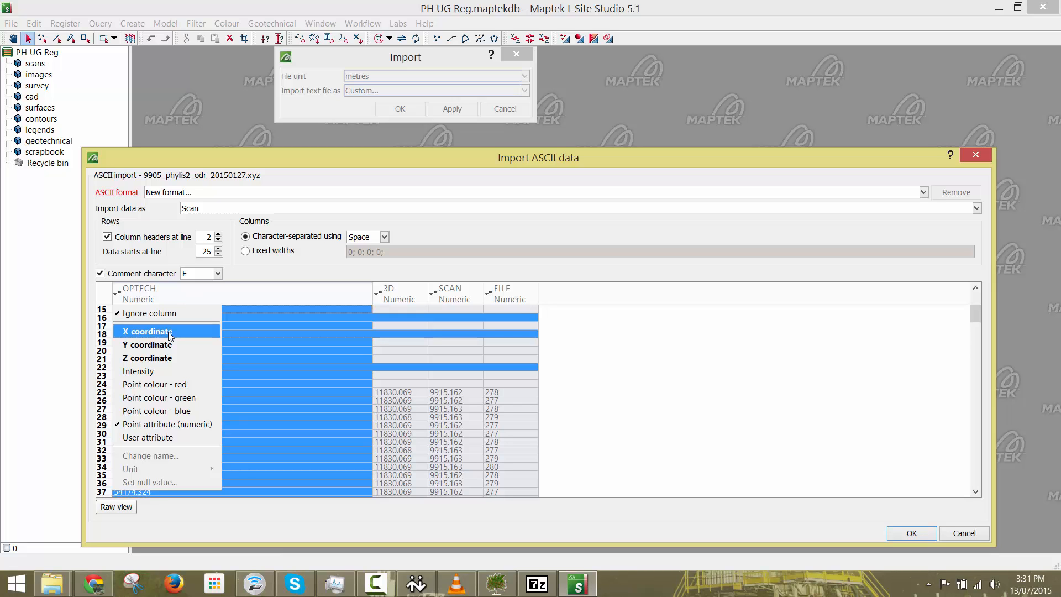
{"action": "left_click", "coordinate": [168, 331]}
{"action": "left_click", "coordinate": [409, 298]}
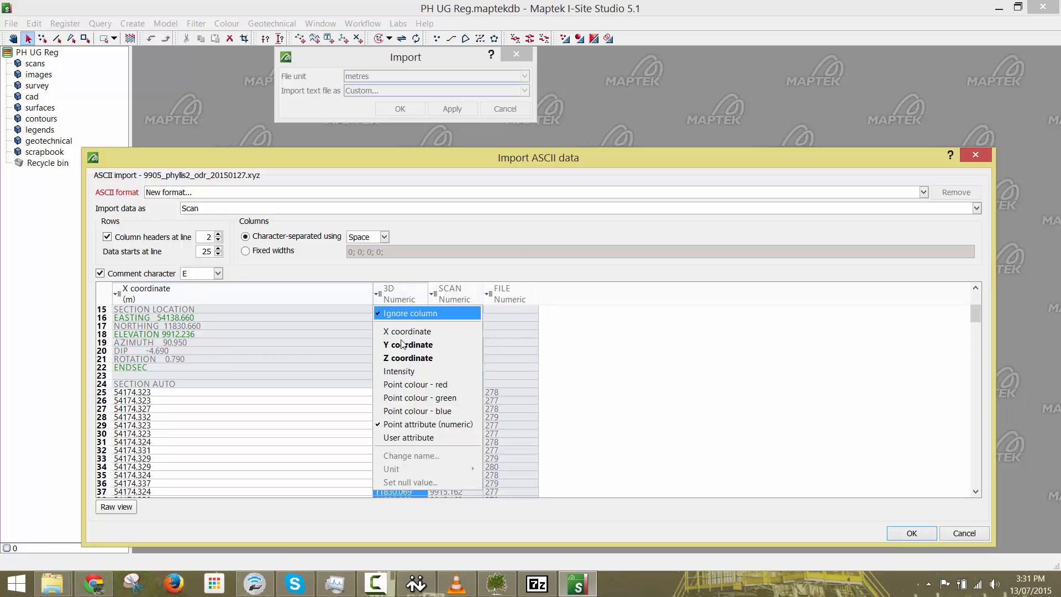
{"action": "left_click", "coordinate": [402, 344]}
{"action": "left_click", "coordinate": [450, 295]}
{"action": "left_click", "coordinate": [464, 358]}
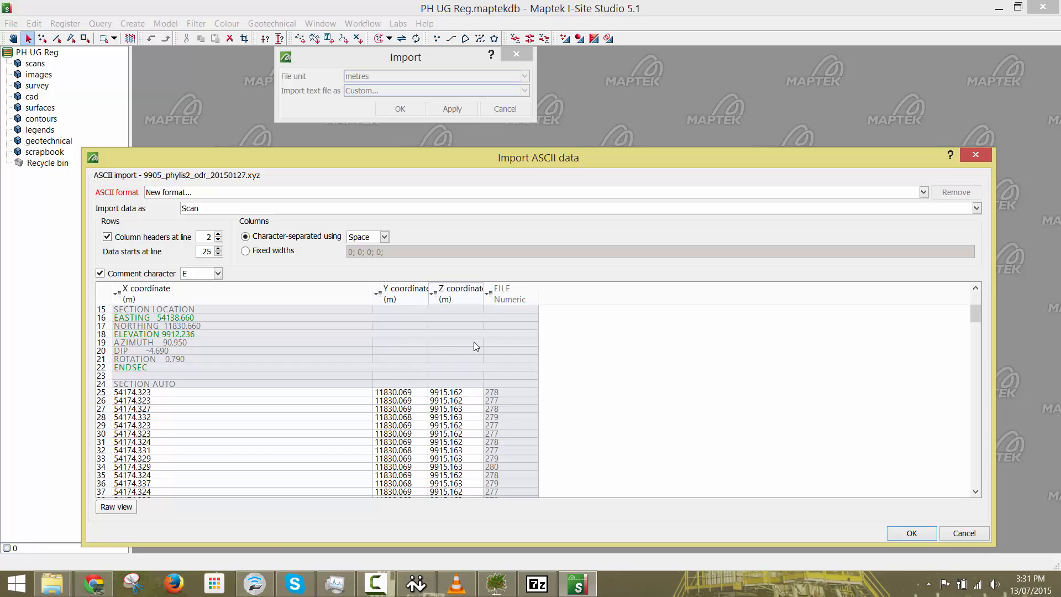
{"action": "left_click", "coordinate": [506, 295]}
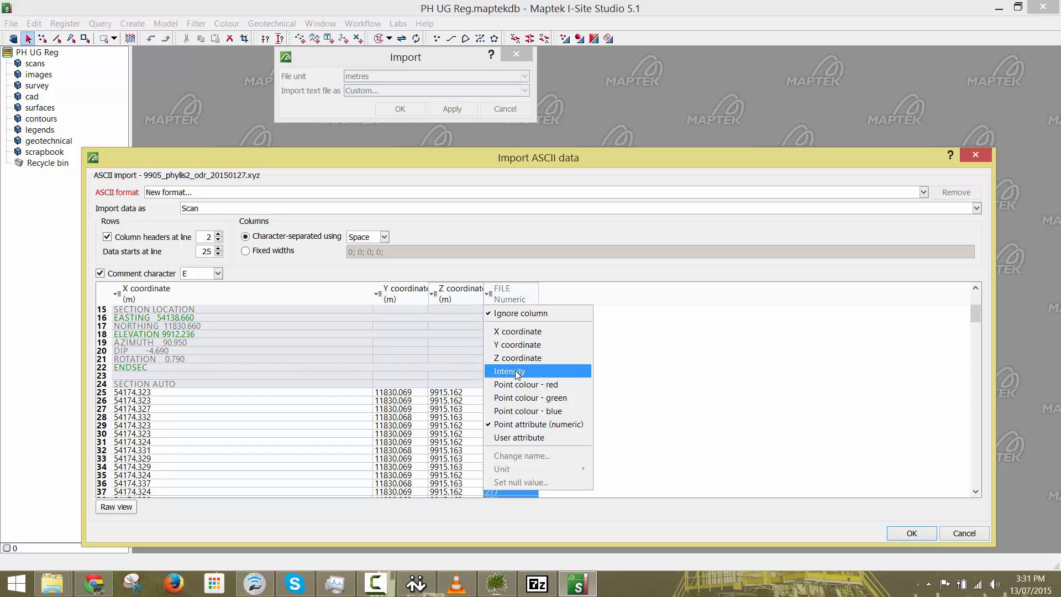
{"action": "left_click", "coordinate": [515, 370]}
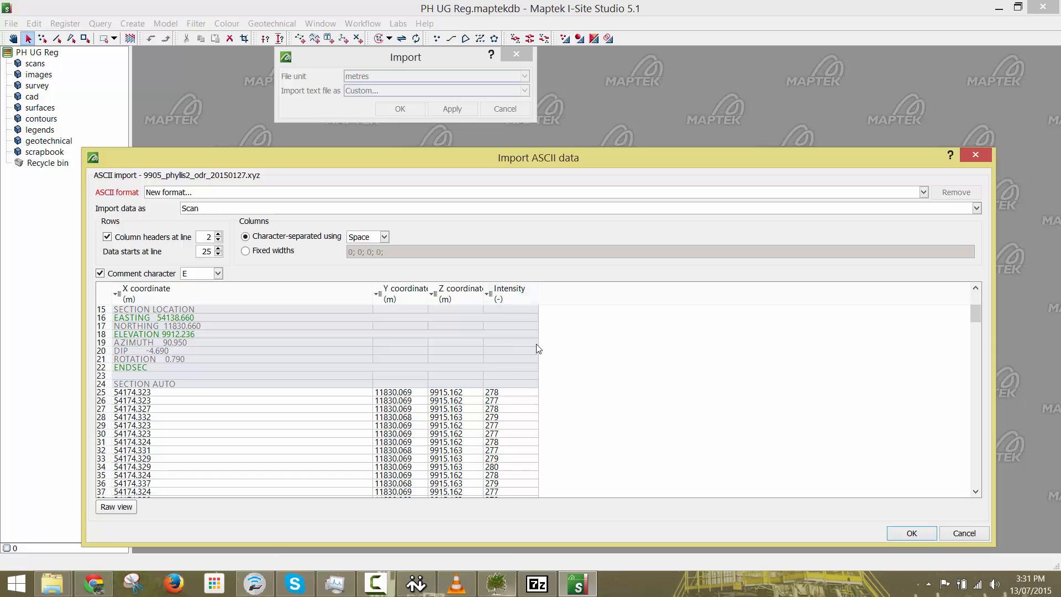
Accept the import settings and save the custom ASCII format as CMS XYZ 2.0.
{"action": "left_click", "coordinate": [927, 534]}
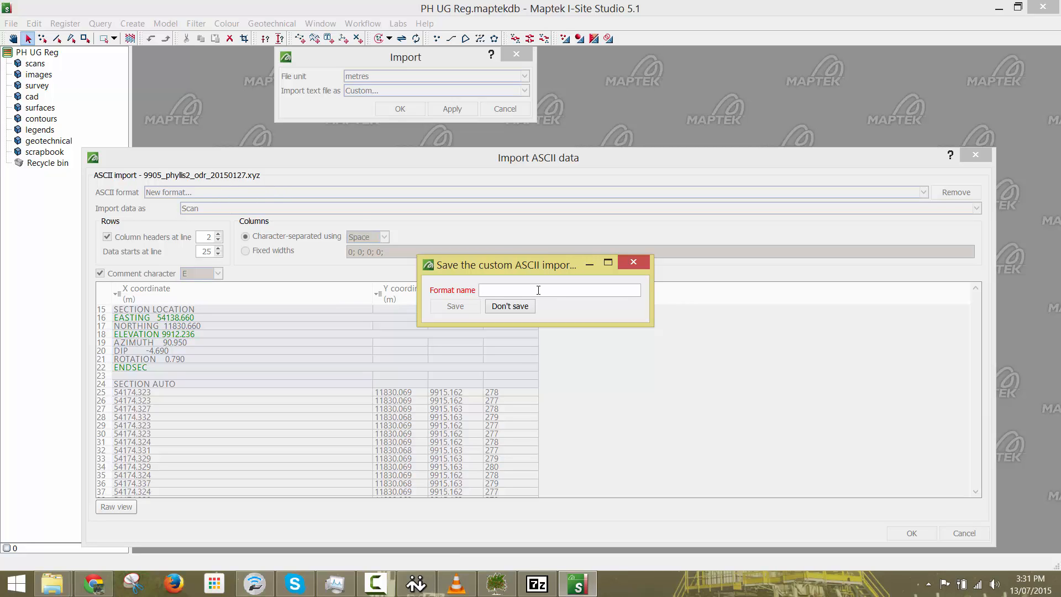
{"action": "type", "text": "CMS XYZ 2.0"}
{"action": "left_click", "coordinate": [456, 307]}
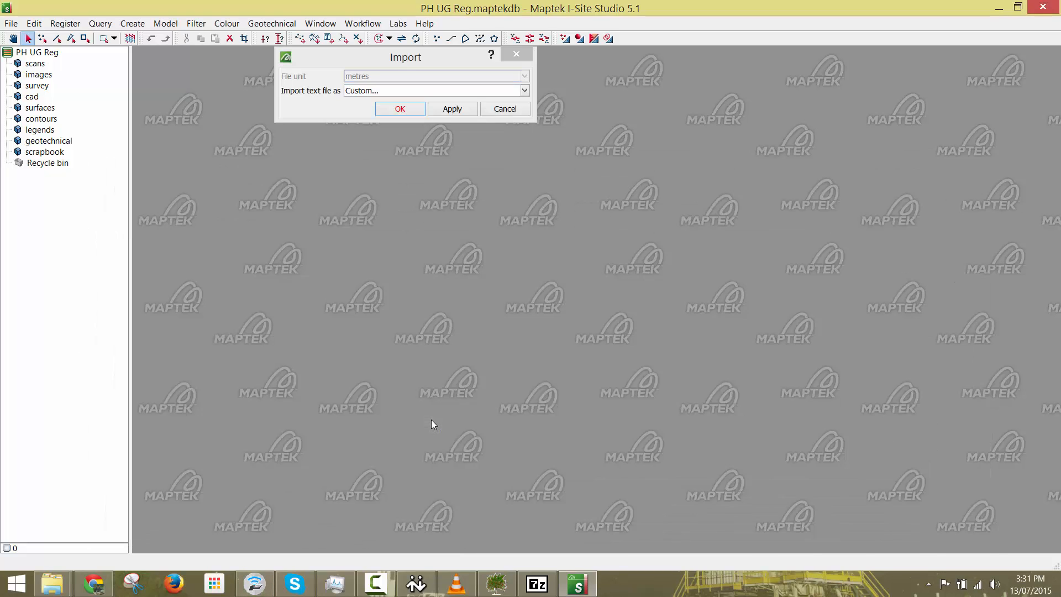
Import the XYZ files using the saved CMS XYZ 2.0 text format.
{"action": "left_click", "coordinate": [372, 91]}
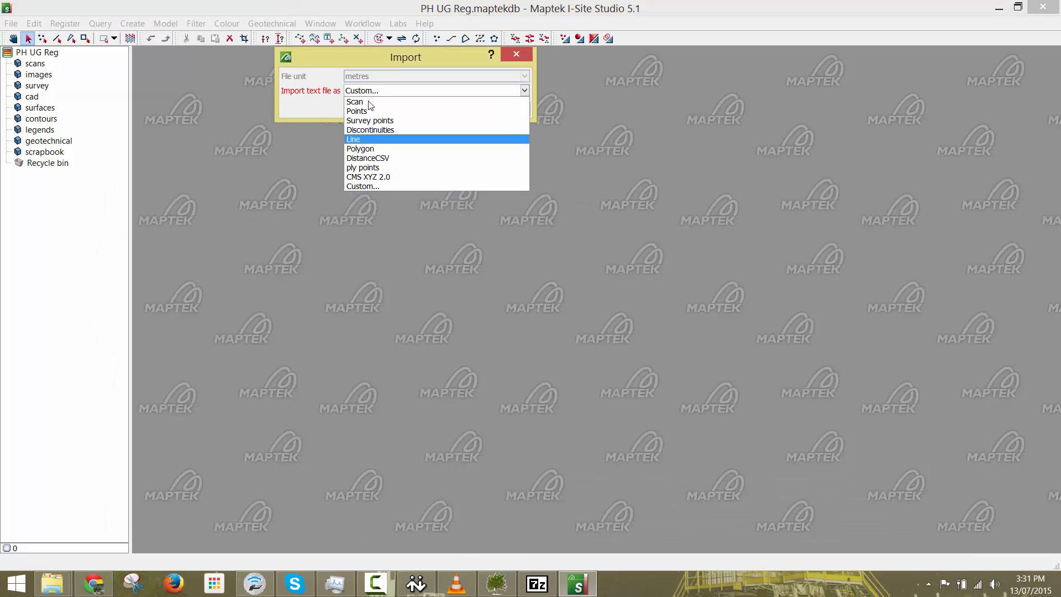
{"action": "left_click", "coordinate": [370, 177]}
{"action": "left_click", "coordinate": [369, 177]}
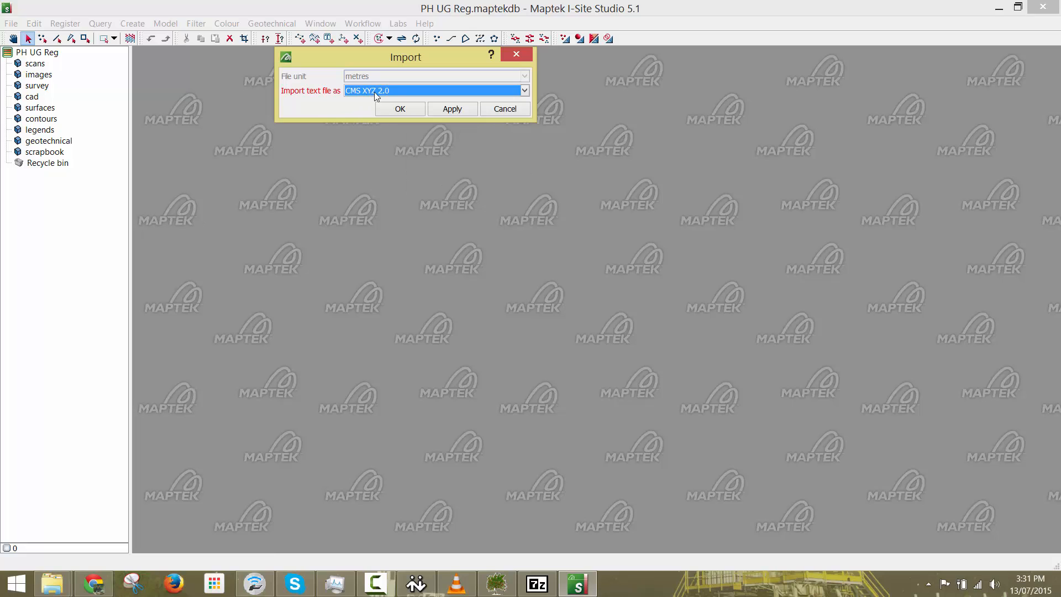
{"action": "left_click", "coordinate": [398, 110]}
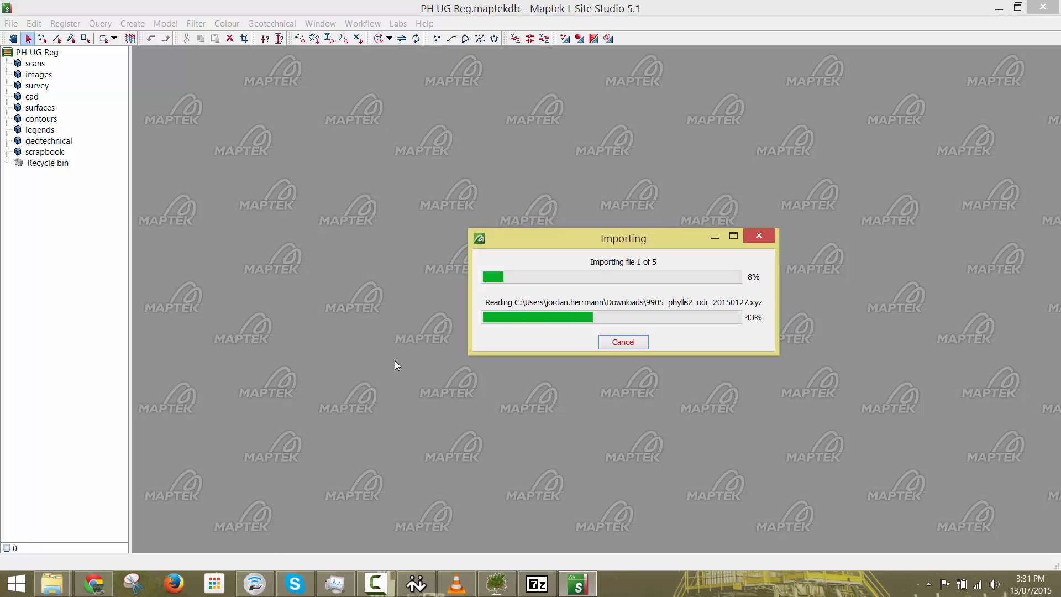
Import the four lev .00t surface files and cms_coords_phyllis.dwg from the Downloads folder into I-Site Studio.
{"action": "mouse_move", "coordinate": [52, 584]}
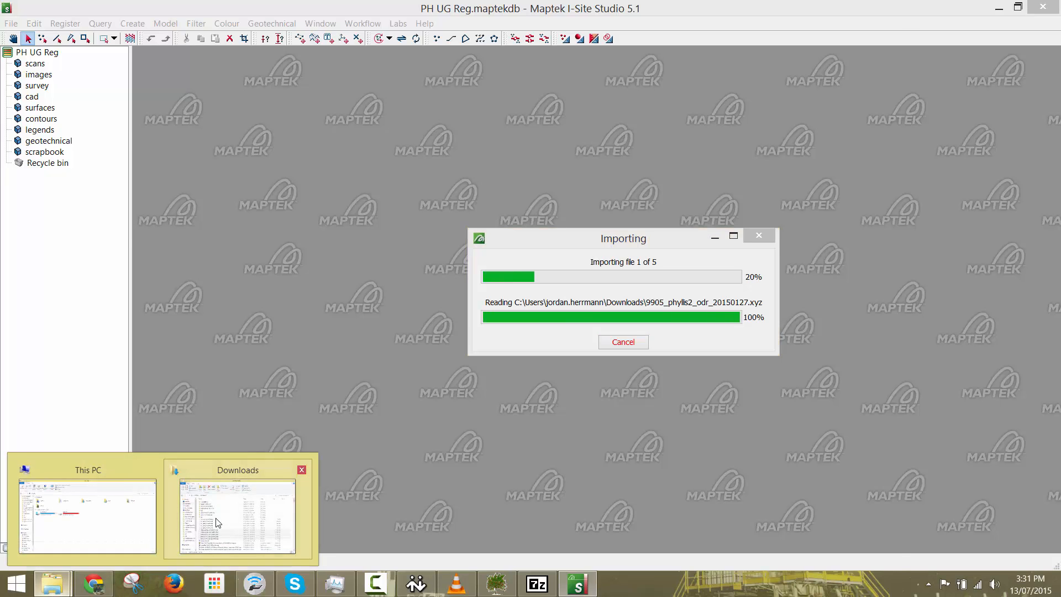
{"action": "left_click", "coordinate": [233, 514]}
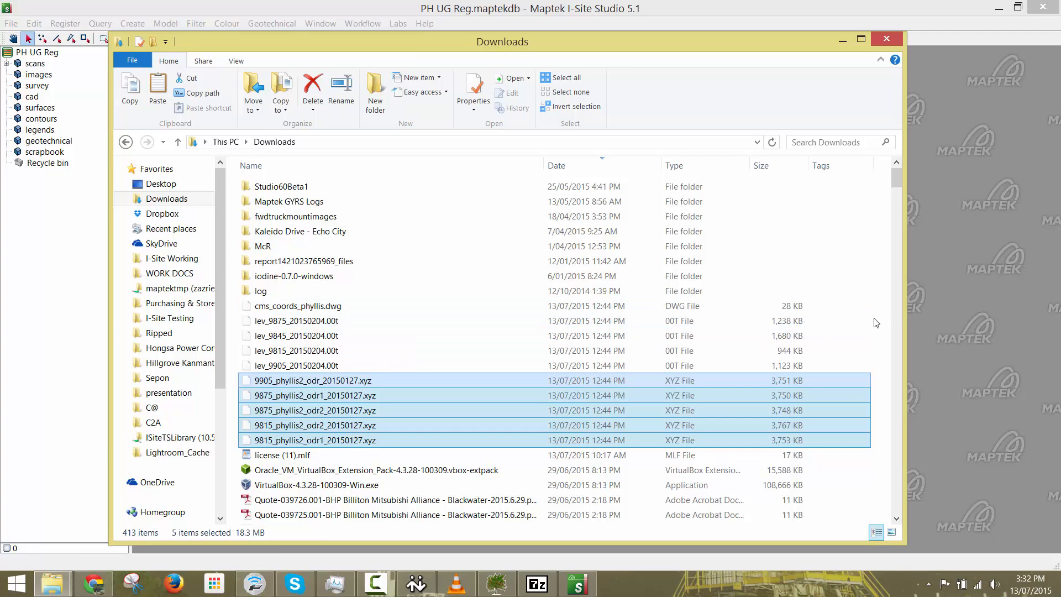
{"action": "left_click_drag", "start_coordinate": [875, 318], "coordinate": [837, 364]}
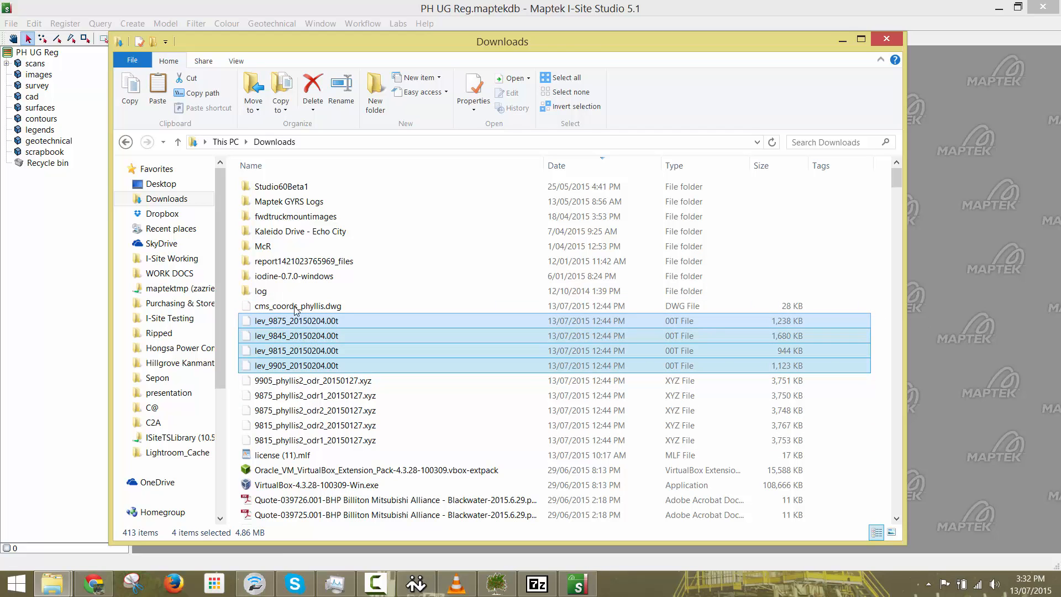
{"action": "left_click", "coordinate": [636, 309]}
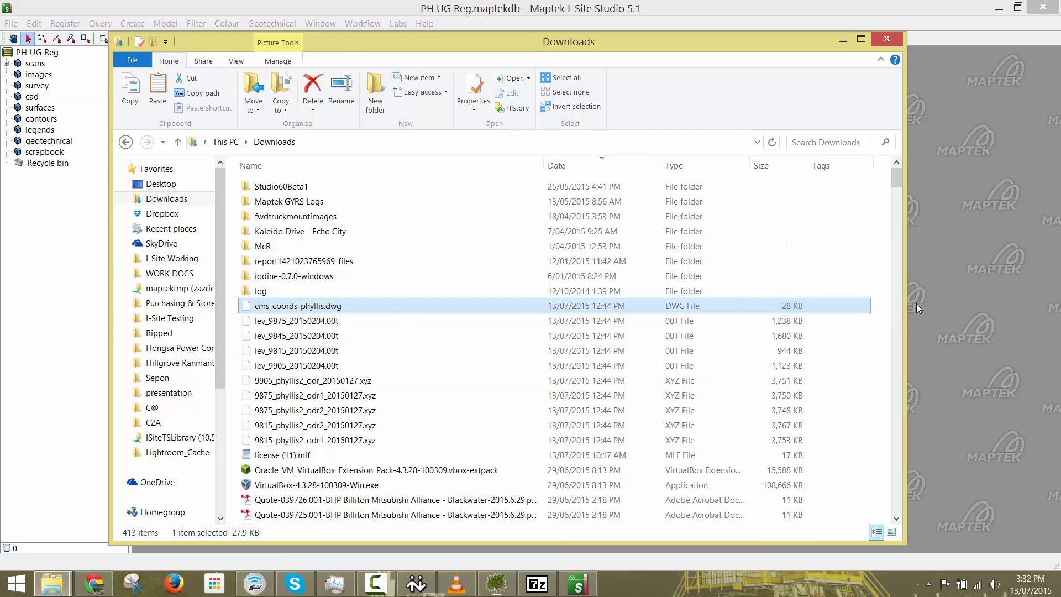
{"action": "left_click", "coordinate": [916, 304]}
{"action": "left_click", "coordinate": [399, 95]}
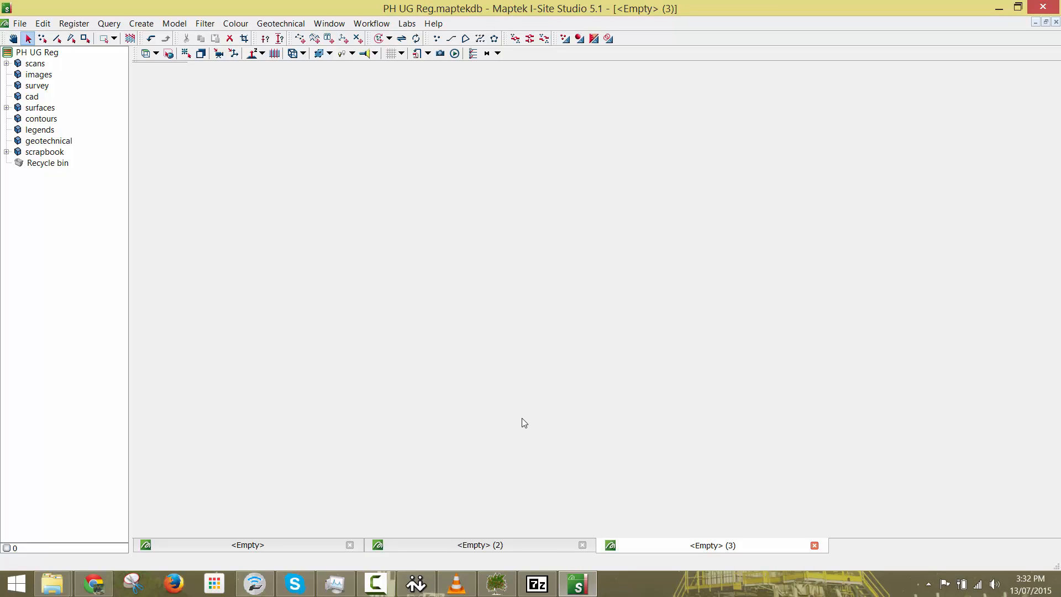
{"action": "mouse_move", "coordinate": [532, 594]}
{"action": "left_click", "coordinate": [376, 584]}
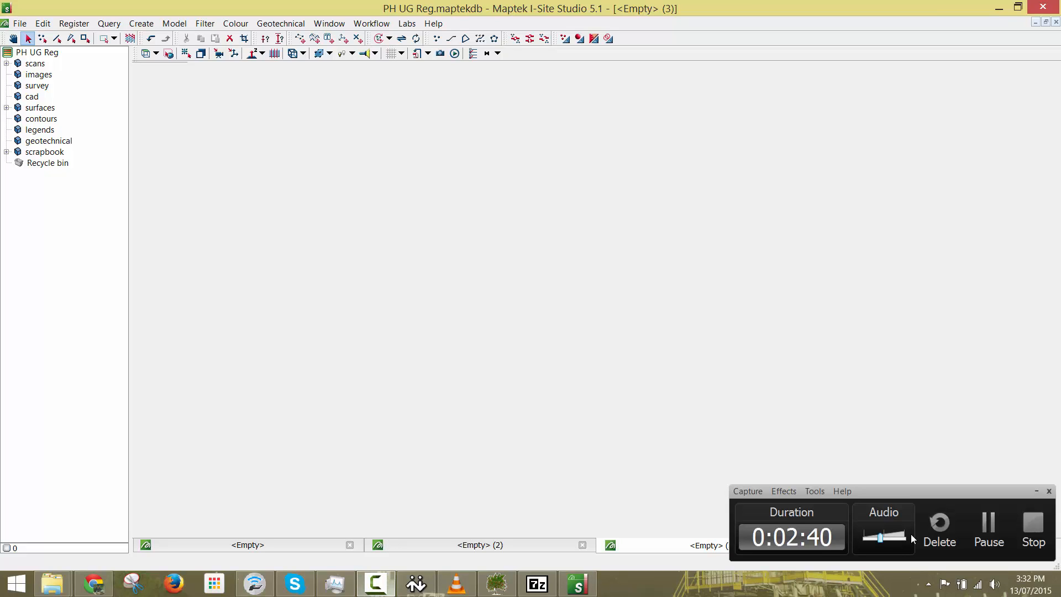
{"action": "left_click", "coordinate": [990, 525]}
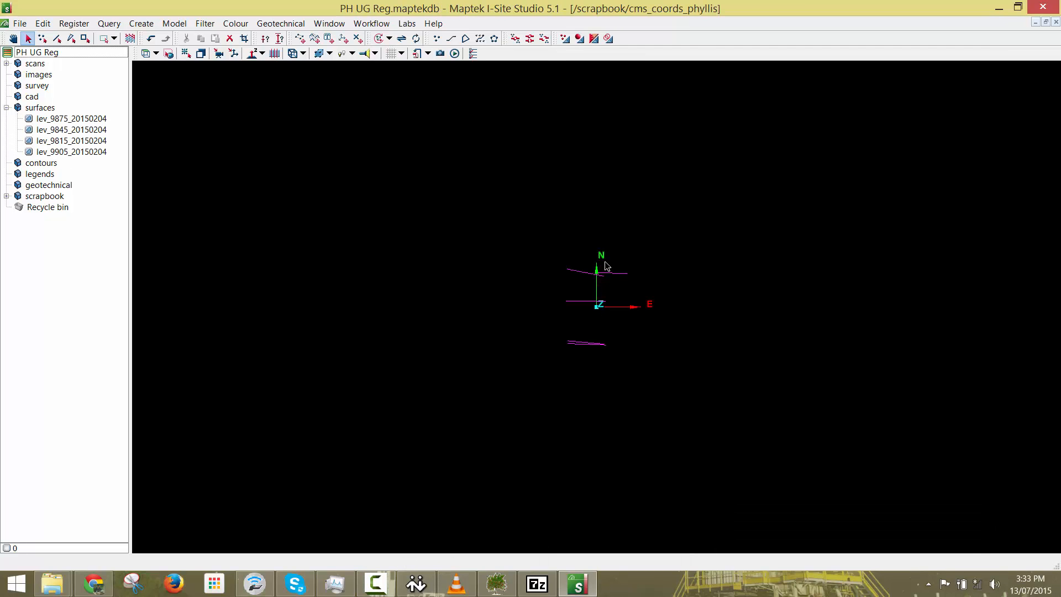
Select cms_coords_phyllis in the scrapbook and examine its survey lines from the side.
{"action": "left_click", "coordinate": [6, 196]}
{"action": "left_click", "coordinate": [56, 212]}
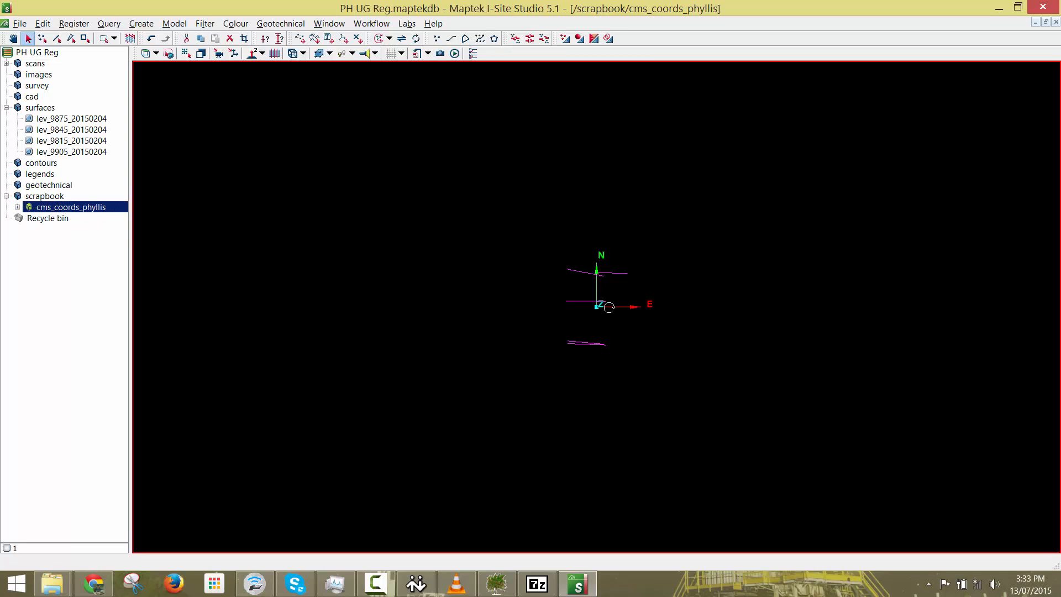
{"action": "left_click_drag", "start_coordinate": [604, 304], "coordinate": [542, 372]}
{"action": "mouse_move", "coordinate": [609, 370]}
{"action": "left_mouse_down"}
{"action": "mouse_move", "coordinate": [642, 310]}
{"action": "mouse_move", "coordinate": [647, 343]}
{"action": "mouse_move", "coordinate": [608, 204]}
{"action": "mouse_move", "coordinate": [612, 366]}
{"action": "left_mouse_up"}
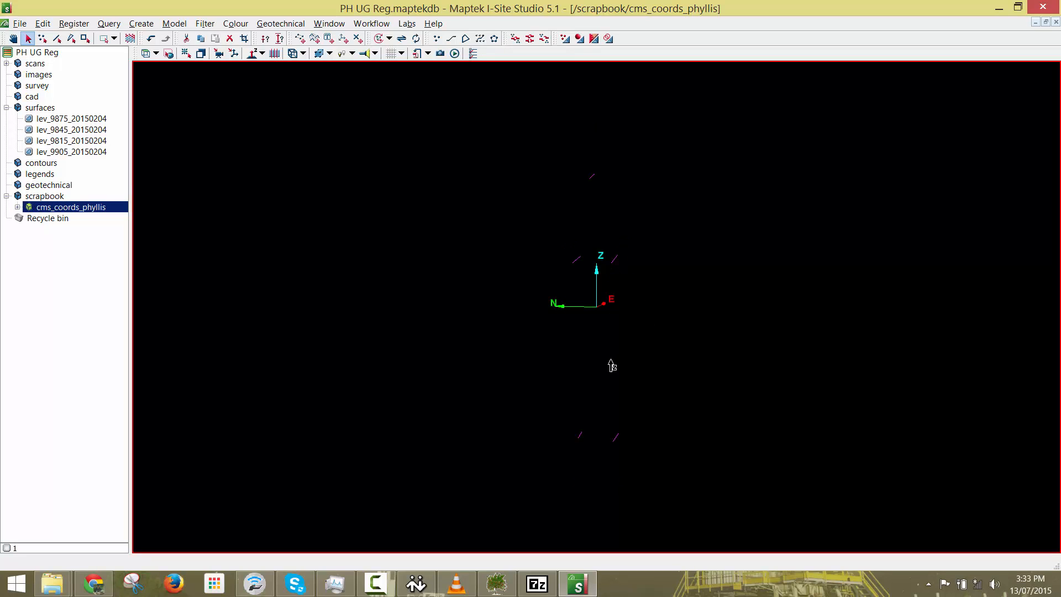
{"action": "left_click", "coordinate": [376, 583]}
{"action": "left_click", "coordinate": [988, 530]}
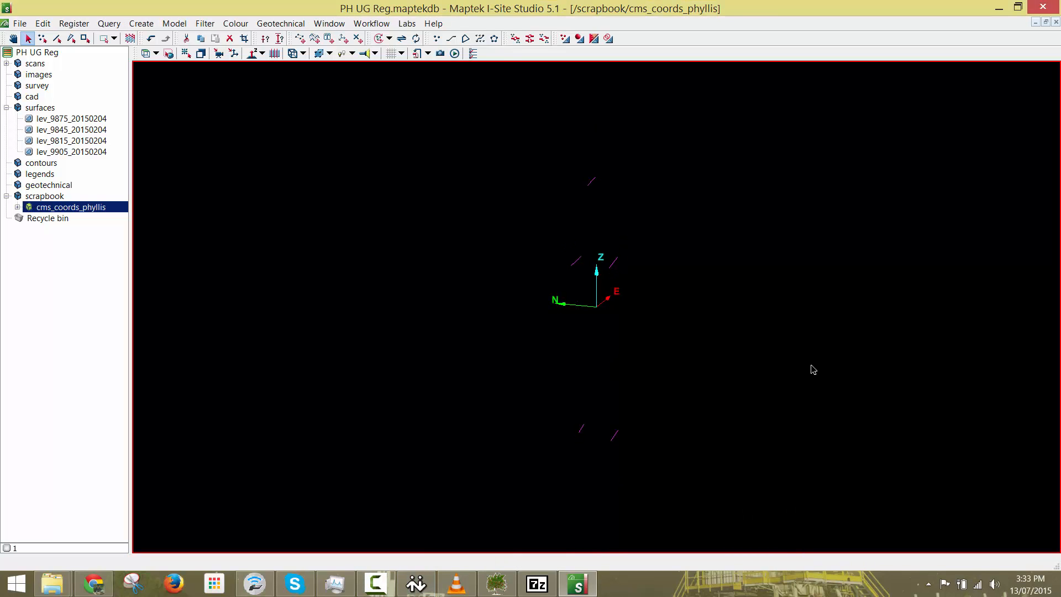
Expand the scans container, widen the object tree and add the 9905_phyllis2_odr_20150127 scan to the cms_coords_phyllis view.
{"action": "left_click_drag", "start_coordinate": [685, 313], "coordinate": [625, 216]}
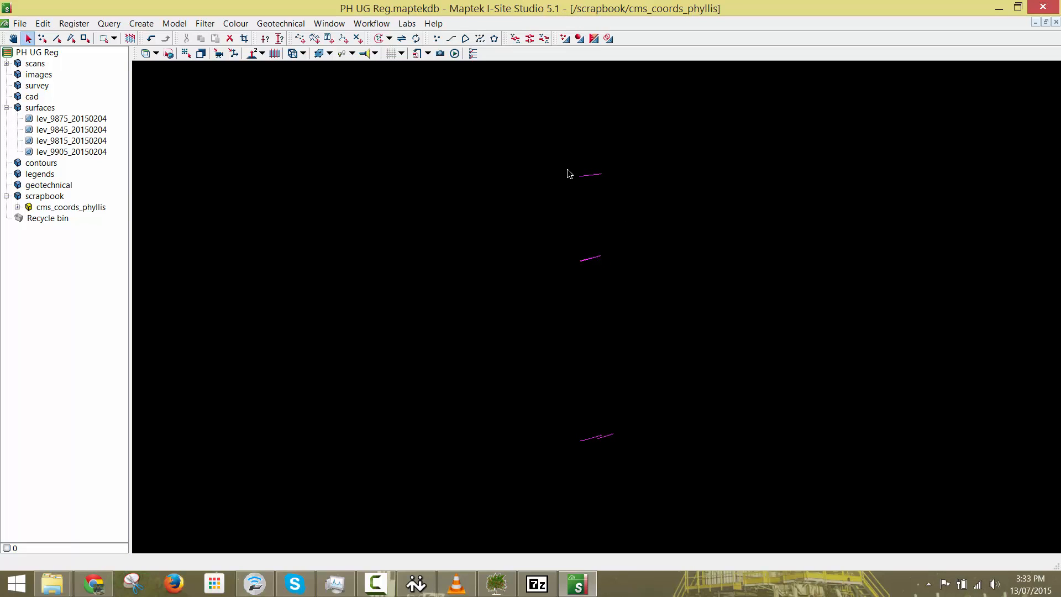
{"action": "left_click", "coordinate": [6, 64]}
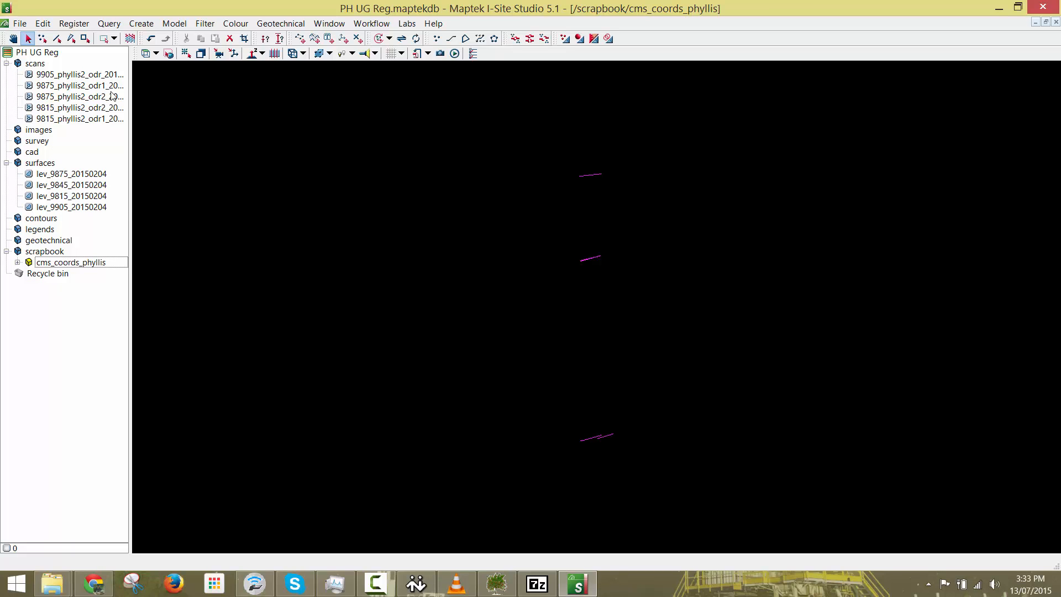
{"action": "left_click_drag", "start_coordinate": [130, 82], "coordinate": [153, 84]}
{"action": "left_click", "coordinate": [128, 76]}
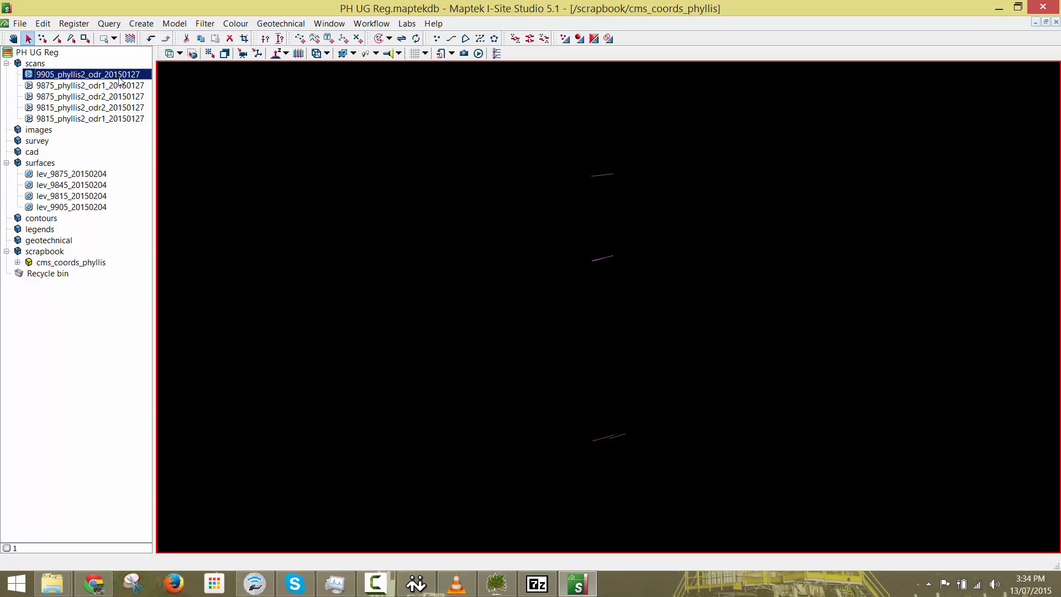
{"action": "left_click_drag", "start_coordinate": [119, 80], "coordinate": [362, 99]}
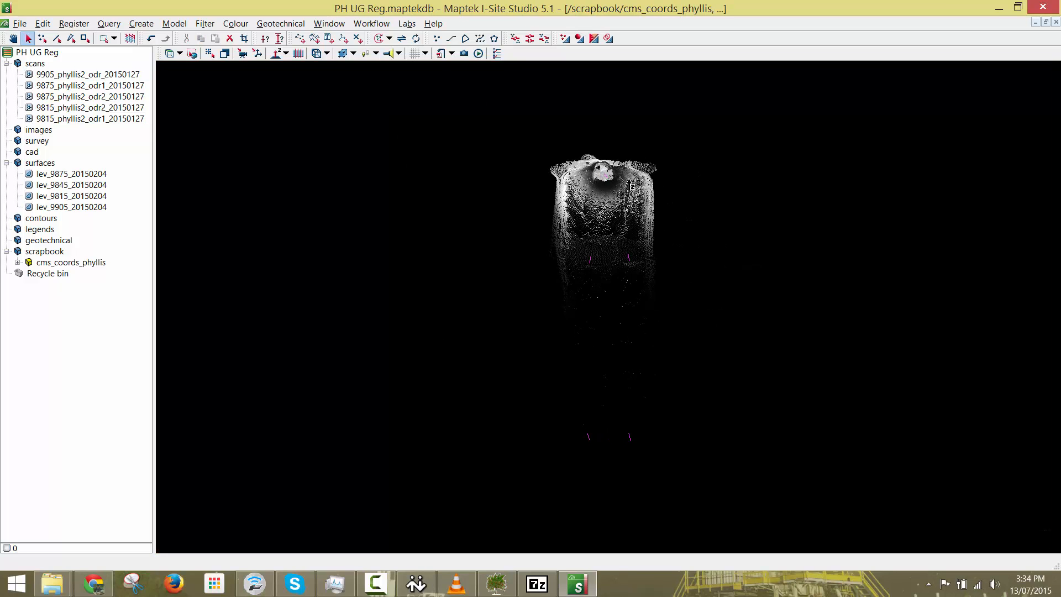
Examine the 9905 scan up close against the survey lines, recentring the view on the upper part of the scan.
{"action": "middle_click_drag", "start_coordinate": [577, 197], "coordinate": [510, 326]}
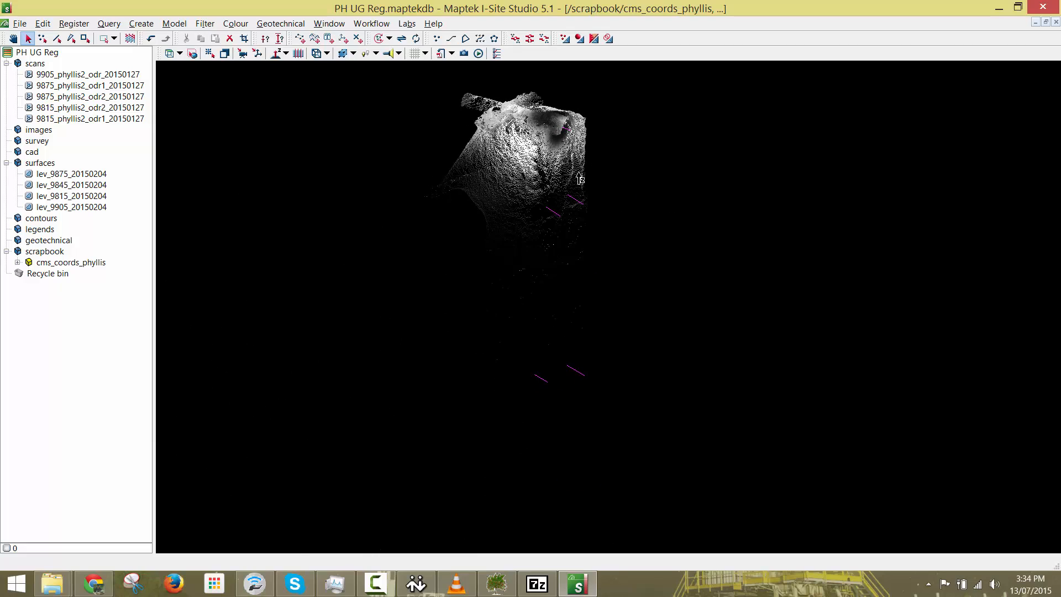
{"action": "scroll", "coordinate": [575, 140], "scroll_direction": "up", "scroll_amount": 4}
{"action": "key", "text": "c"}
{"action": "left_click", "coordinate": [554, 128]}
{"action": "middle_click_drag", "start_coordinate": [554, 131], "coordinate": [614, 166]}
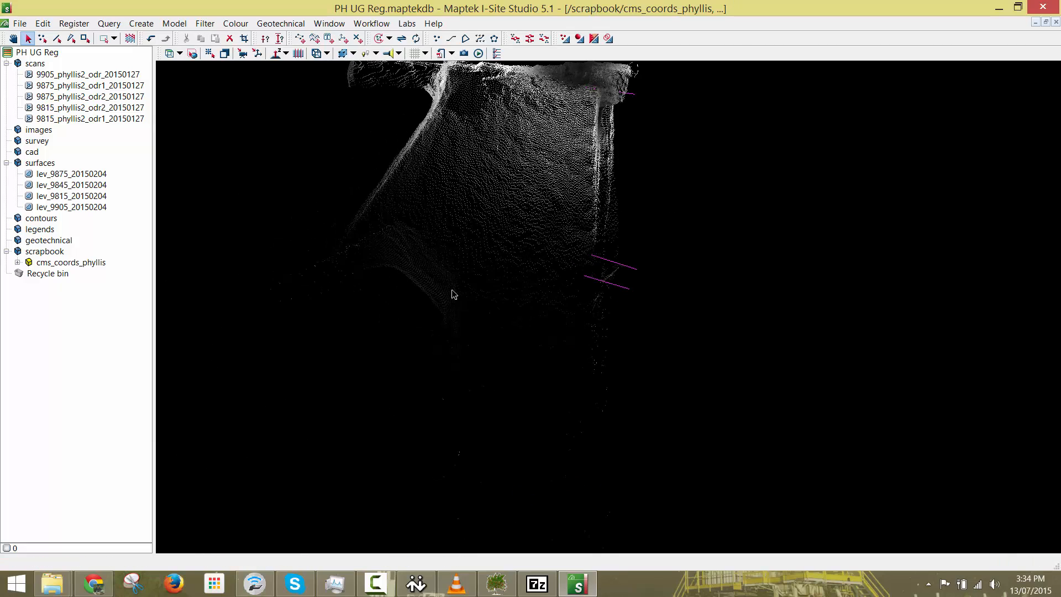
Select all five scans in the scans container and add them to the cms_coords_phyllis view.
{"action": "middle_click_drag", "start_coordinate": [529, 292], "coordinate": [462, 444], "text": "alt"}
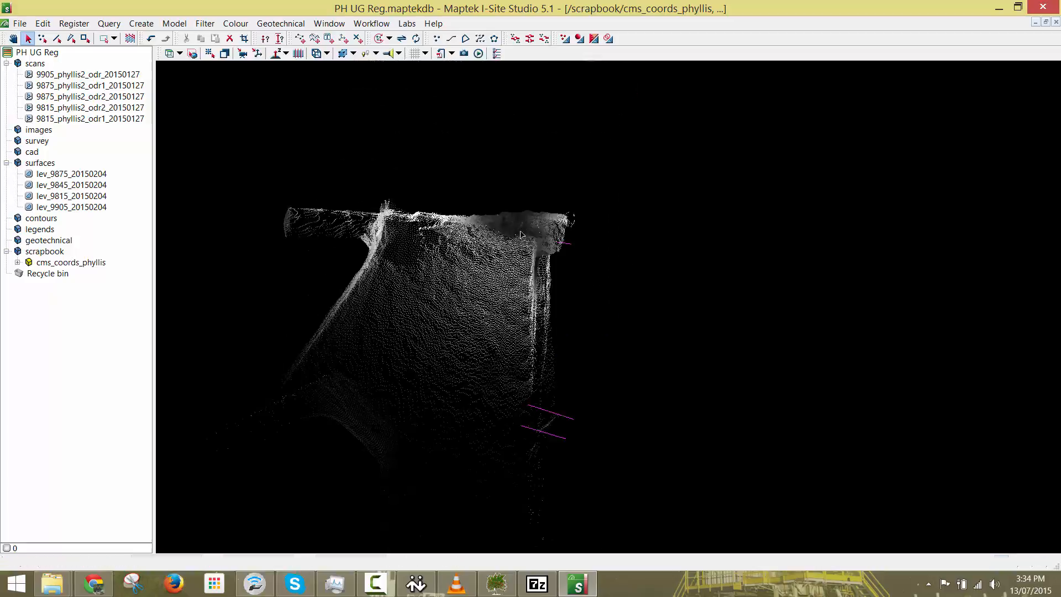
{"action": "scroll", "coordinate": [525, 251], "scroll_direction": "up", "scroll_amount": 6}
{"action": "left_click_drag", "start_coordinate": [468, 239], "coordinate": [216, 107]}
{"action": "scroll", "coordinate": [213, 102], "scroll_direction": "down", "scroll_amount": 2}
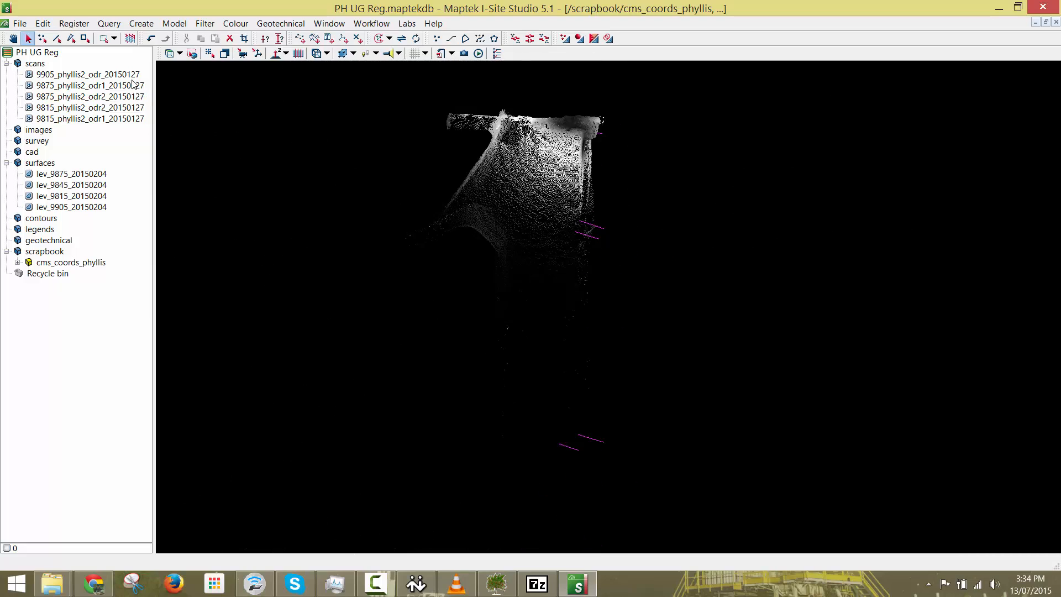
{"action": "left_click", "coordinate": [132, 75]}
{"action": "left_click", "coordinate": [143, 116], "text": "shift"}
{"action": "left_click_drag", "start_coordinate": [143, 116], "coordinate": [333, 133]}
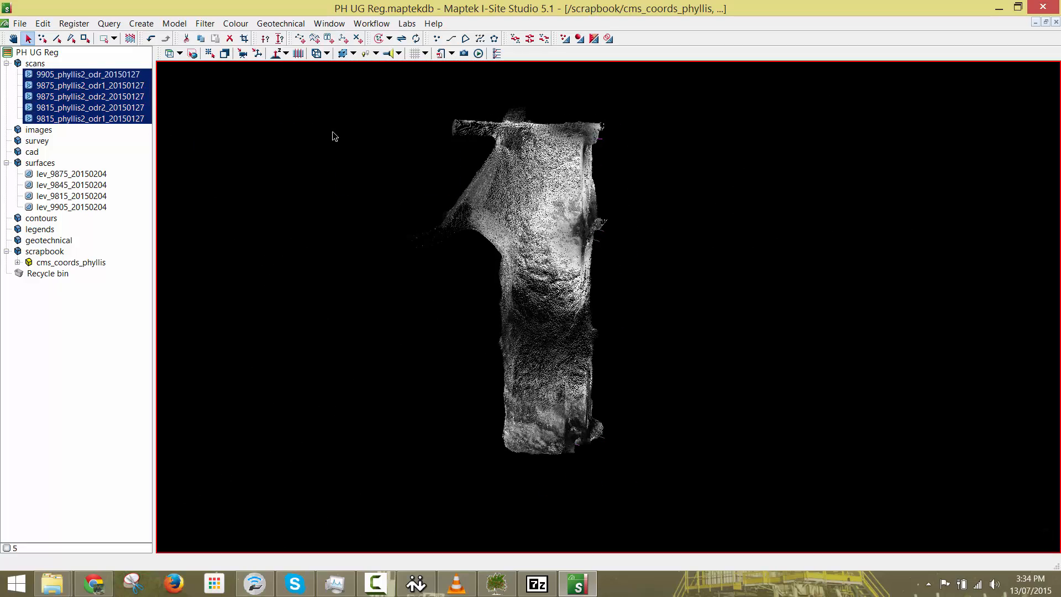
Examine how the five scans fit together and meet the survey lines, up close and over their full height.
{"action": "scroll", "coordinate": [565, 328], "scroll_direction": "up", "scroll_amount": 5}
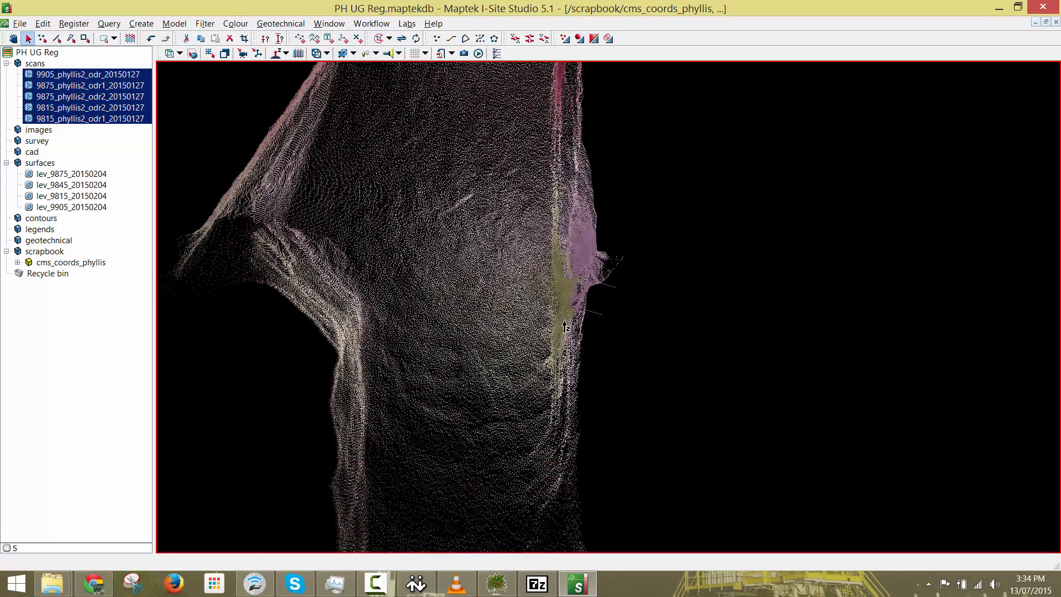
{"action": "middle_click_drag", "start_coordinate": [565, 327], "coordinate": [572, 166]}
{"action": "left_click", "coordinate": [715, 315]}
{"action": "scroll", "coordinate": [679, 216], "scroll_direction": "down", "scroll_amount": 5}
{"action": "left_click_drag", "start_coordinate": [678, 218], "coordinate": [701, 199]}
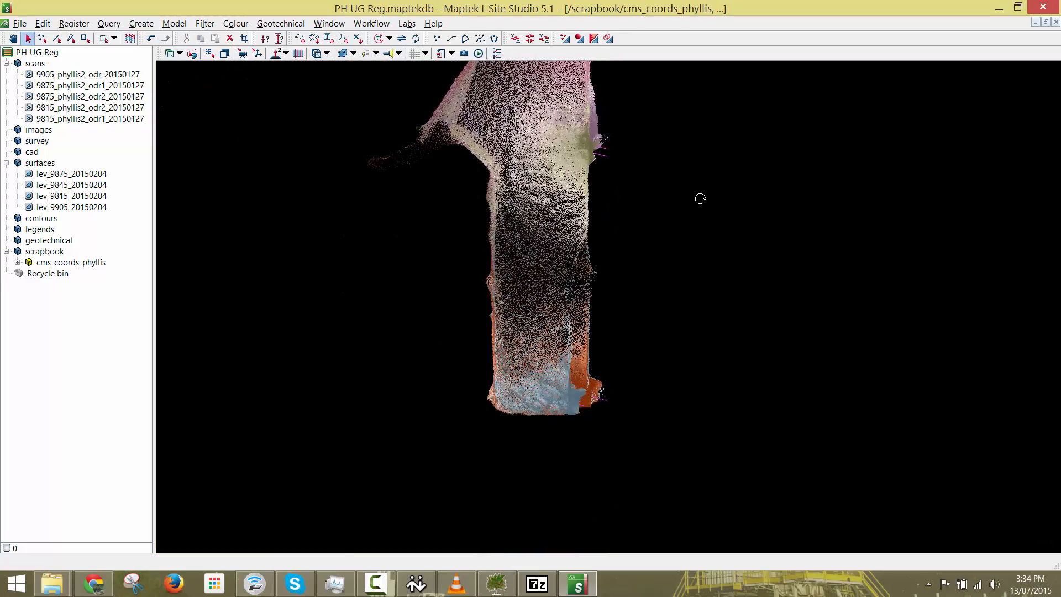
{"action": "middle_click_drag", "start_coordinate": [673, 210], "coordinate": [652, 321]}
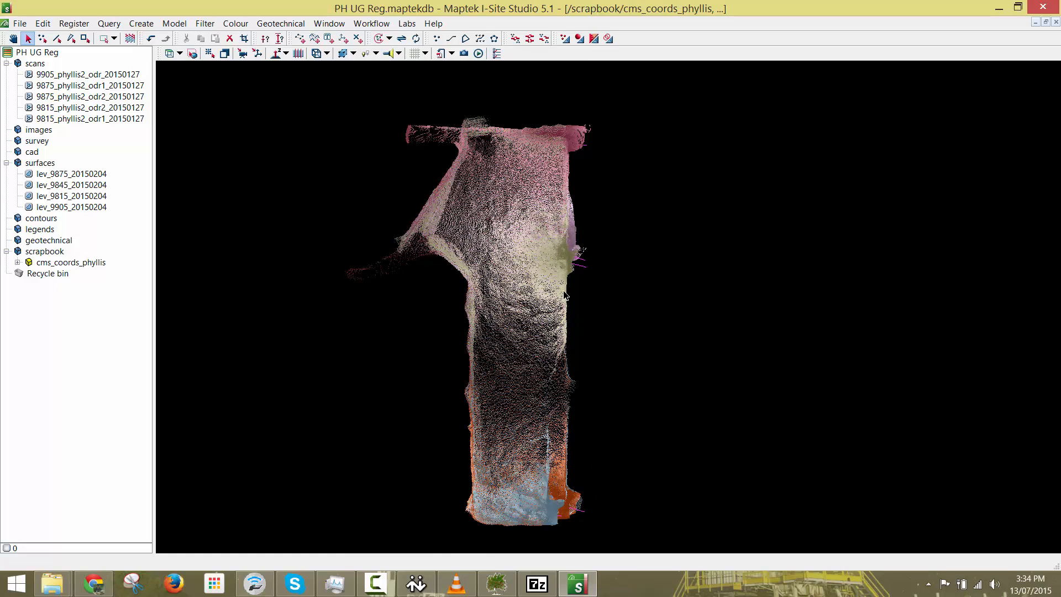
{"action": "left_click_drag", "start_coordinate": [509, 437], "coordinate": [504, 559]}
Select all five scans and hide them, keeping only the survey lines in the view.
{"action": "right_click", "coordinate": [399, 363]}
{"action": "right_click", "coordinate": [360, 345]}
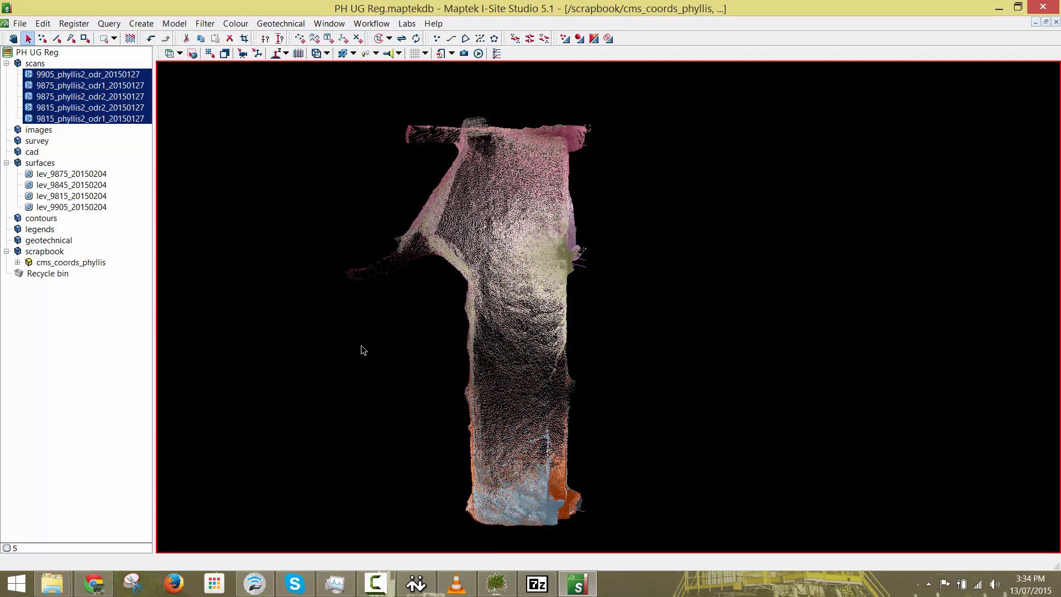
{"action": "left_click", "coordinate": [312, 313]}
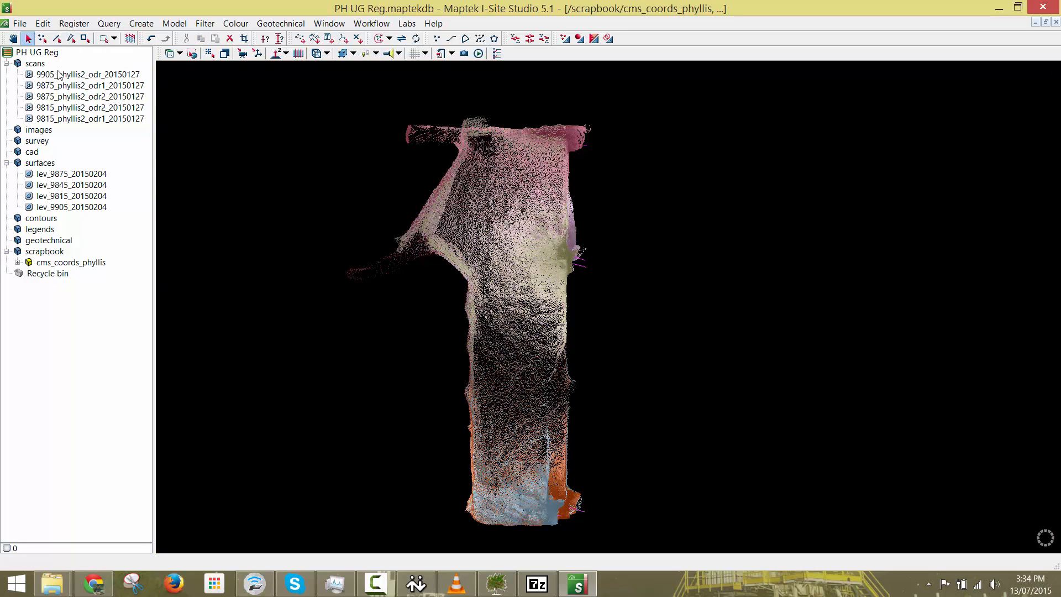
{"action": "left_click_drag", "start_coordinate": [57, 74], "coordinate": [64, 119]}
{"action": "right_click", "coordinate": [314, 131]}
{"action": "left_click", "coordinate": [332, 169]}
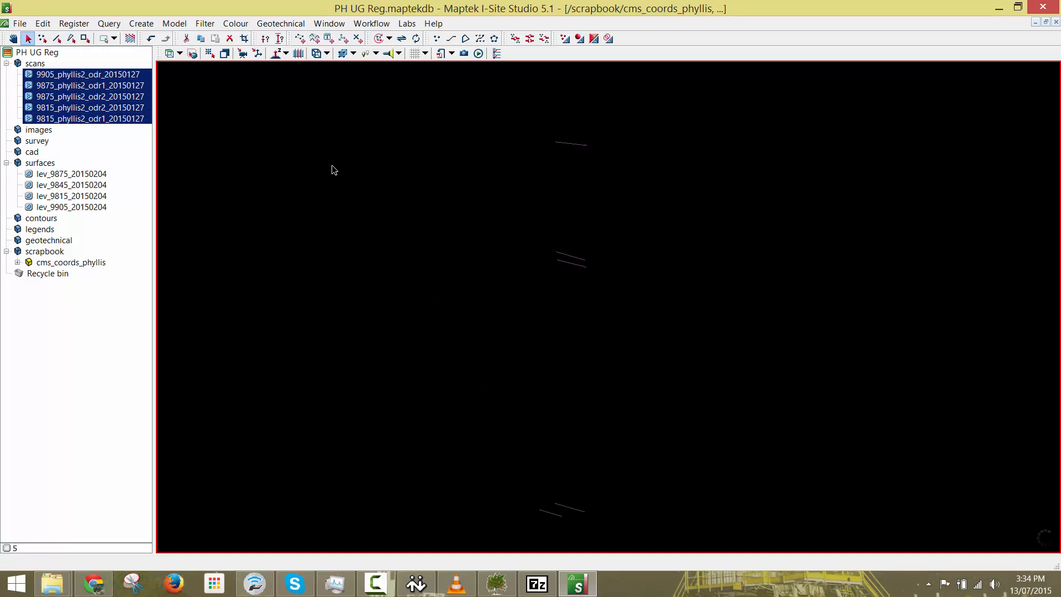
Select the left end point of the uppermost survey line and copy it into a new point object.
{"action": "key", "text": "p"}
{"action": "left_click_drag", "start_coordinate": [538, 126], "coordinate": [566, 151]}
{"action": "key", "text": "ctrl+c"}
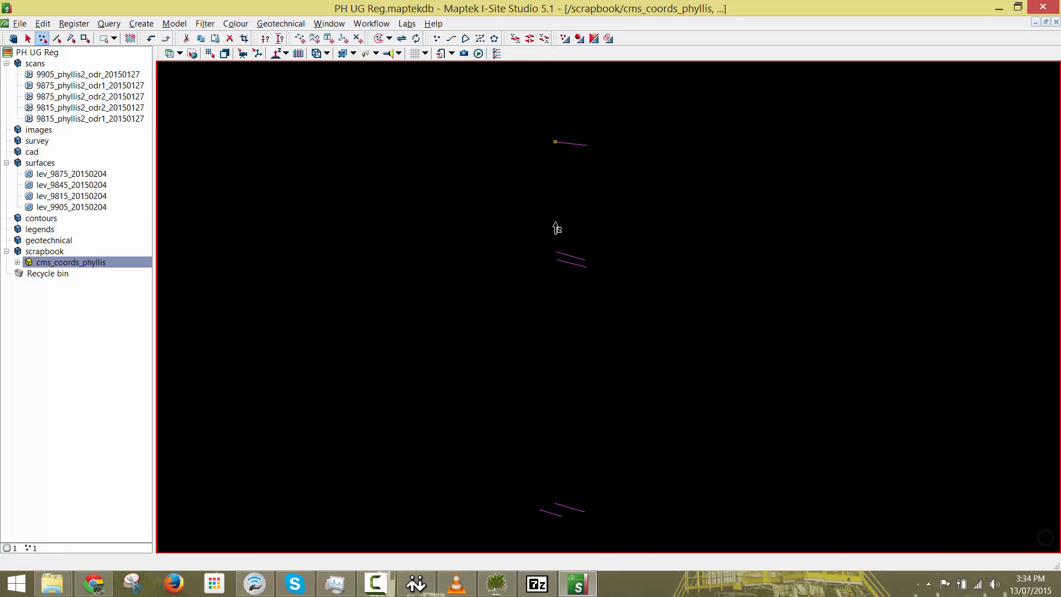
{"action": "right_click_drag", "start_coordinate": [555, 226], "coordinate": [574, 294]}
{"action": "key", "text": "ctrl+v"}
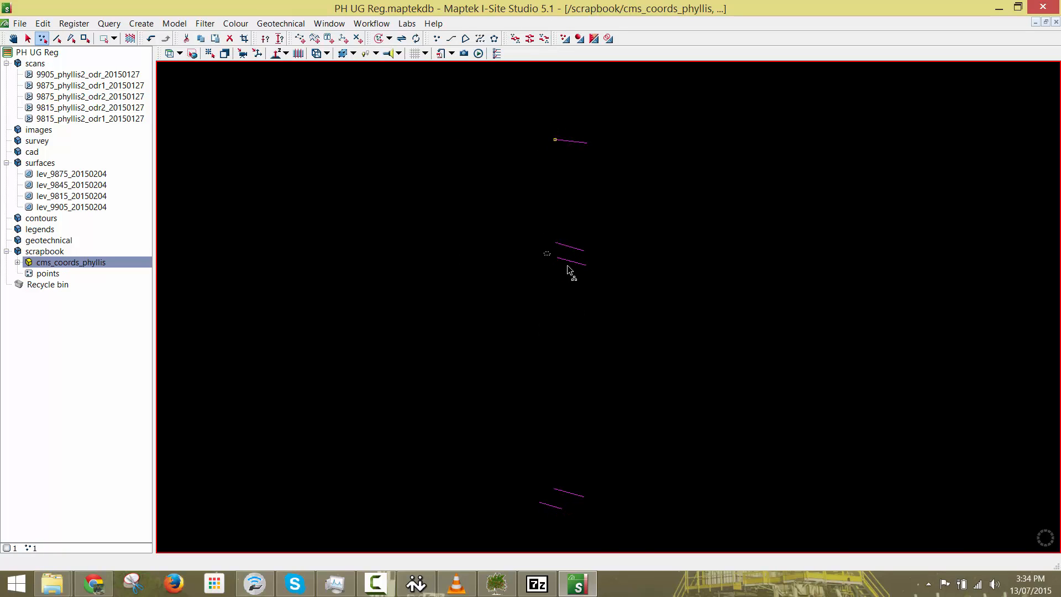
Copy the left end points of the two middle survey lines into separate new point objects.
{"action": "key", "text": "ctrl+v"}
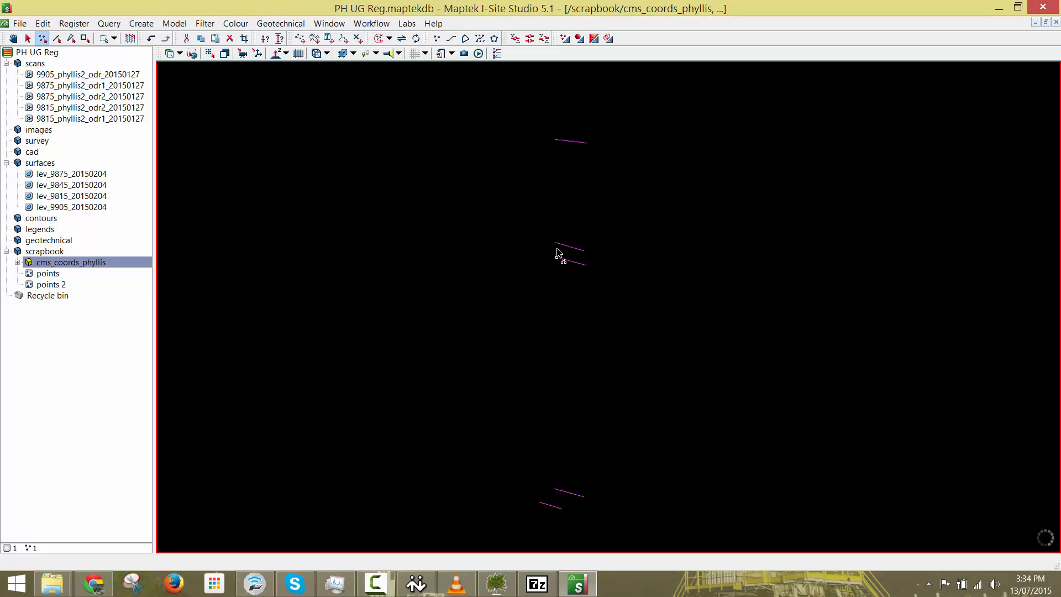
{"action": "left_click_drag", "start_coordinate": [560, 243], "coordinate": [563, 249]}
{"action": "key", "text": "ctrl+c"}
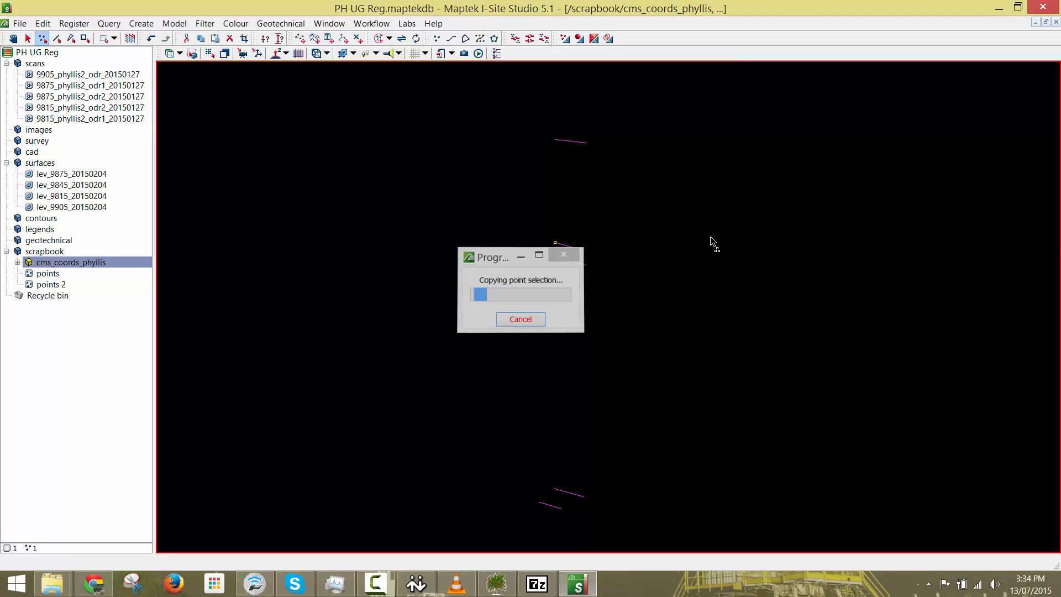
{"action": "key", "text": "ctrl+v"}
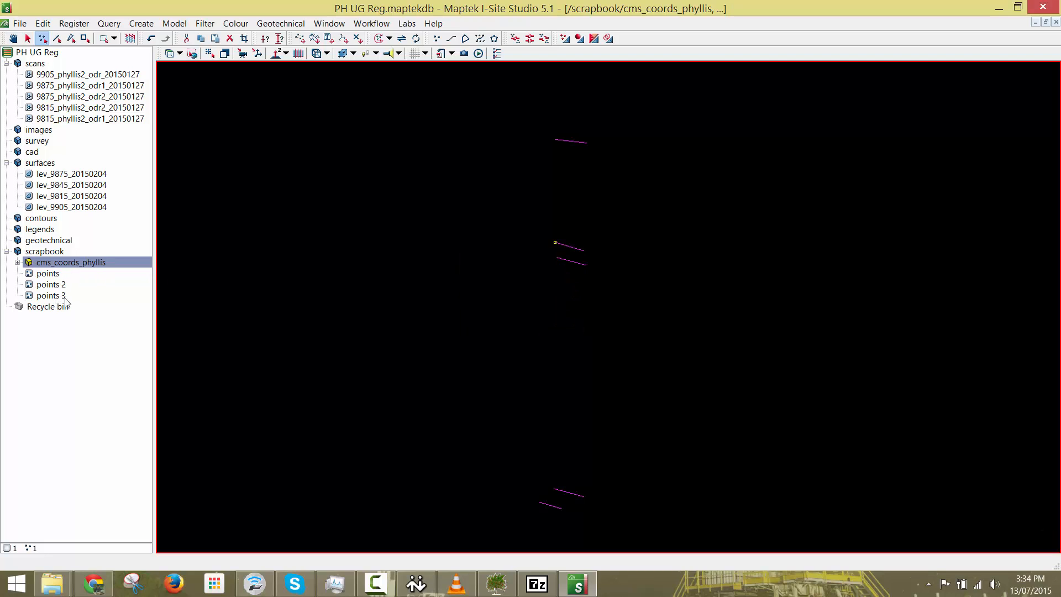
Copy the left end points of the two lowest survey lines into separate new point objects.
{"action": "left_click_drag", "start_coordinate": [549, 486], "coordinate": [567, 500]}
{"action": "key", "text": "ctrl+c"}
{"action": "key", "text": "ctrl+v"}
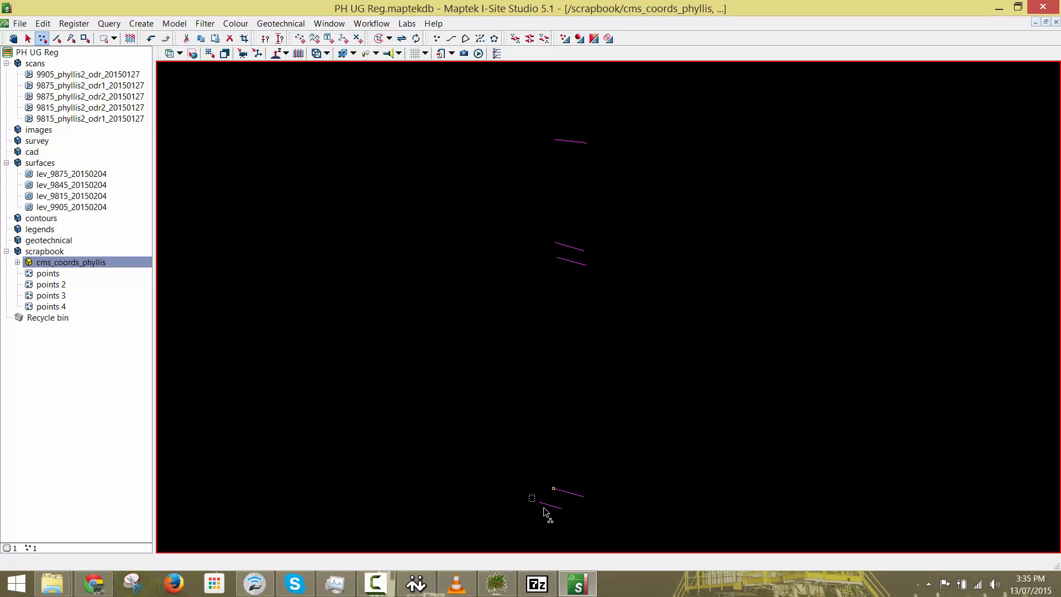
{"action": "left_click_drag", "start_coordinate": [546, 513], "coordinate": [592, 526]}
{"action": "key", "text": "ctrl+c"}
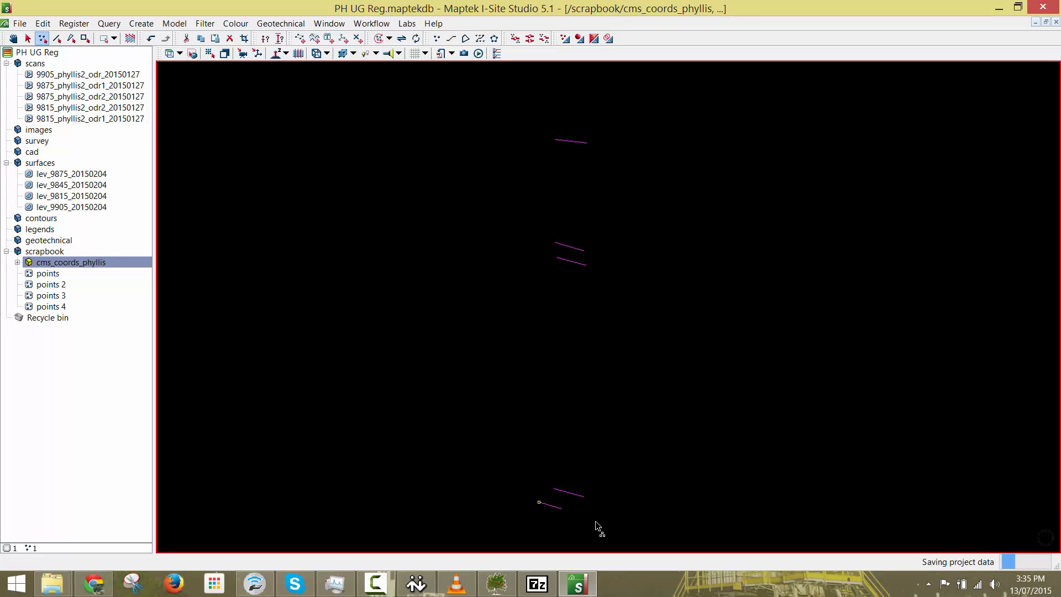
{"action": "key", "text": "ctrl+v"}
Isolate the five new point objects in the view and copy all their points into one combined object.
{"action": "left_click_drag", "start_coordinate": [58, 274], "coordinate": [621, 356]}
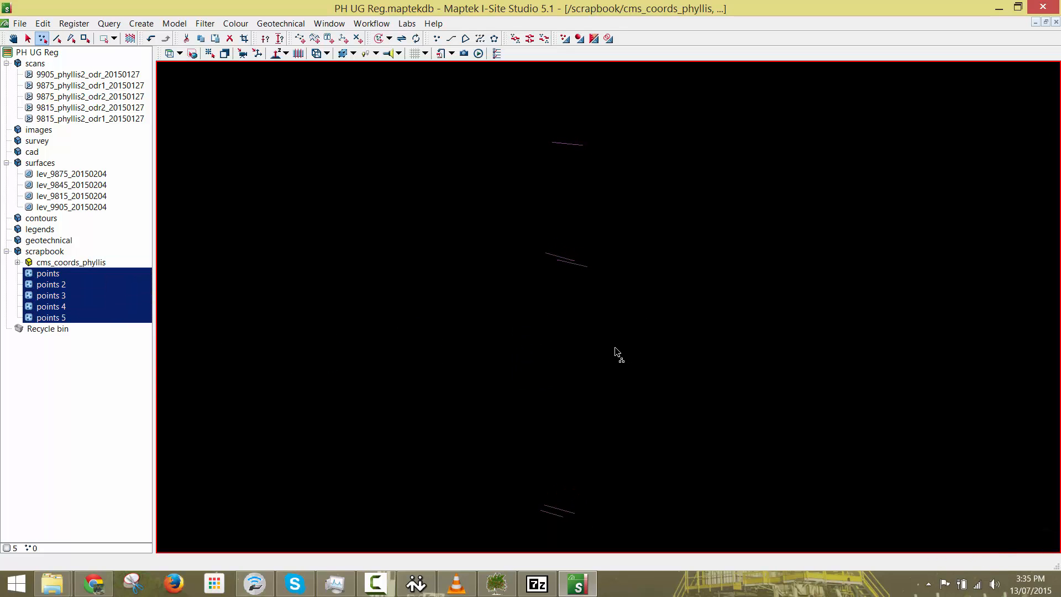
{"action": "right_click", "coordinate": [618, 352]}
{"action": "right_click", "coordinate": [451, 358]}
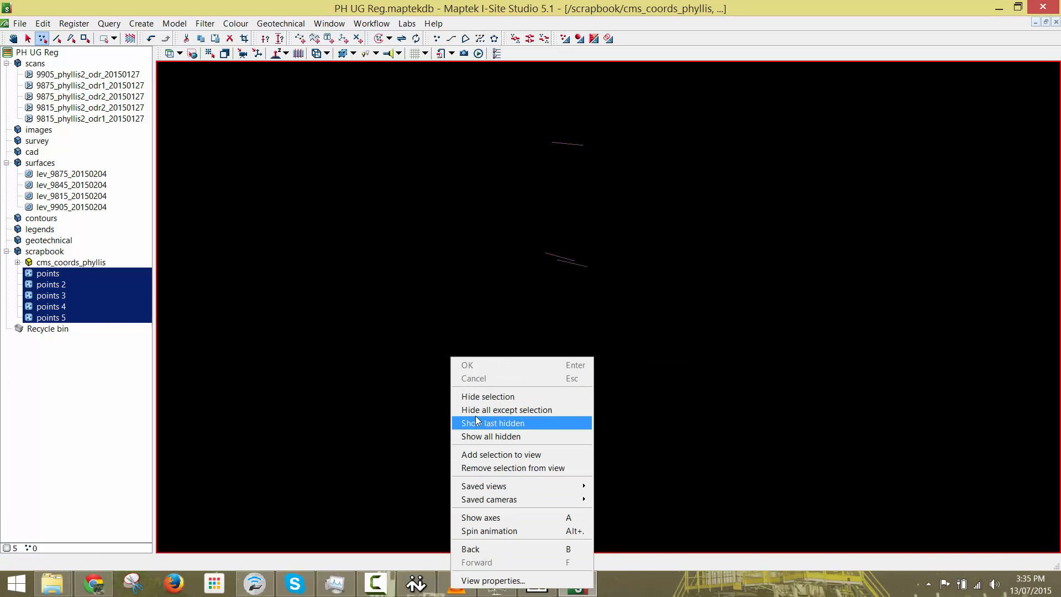
{"action": "left_click", "coordinate": [479, 410]}
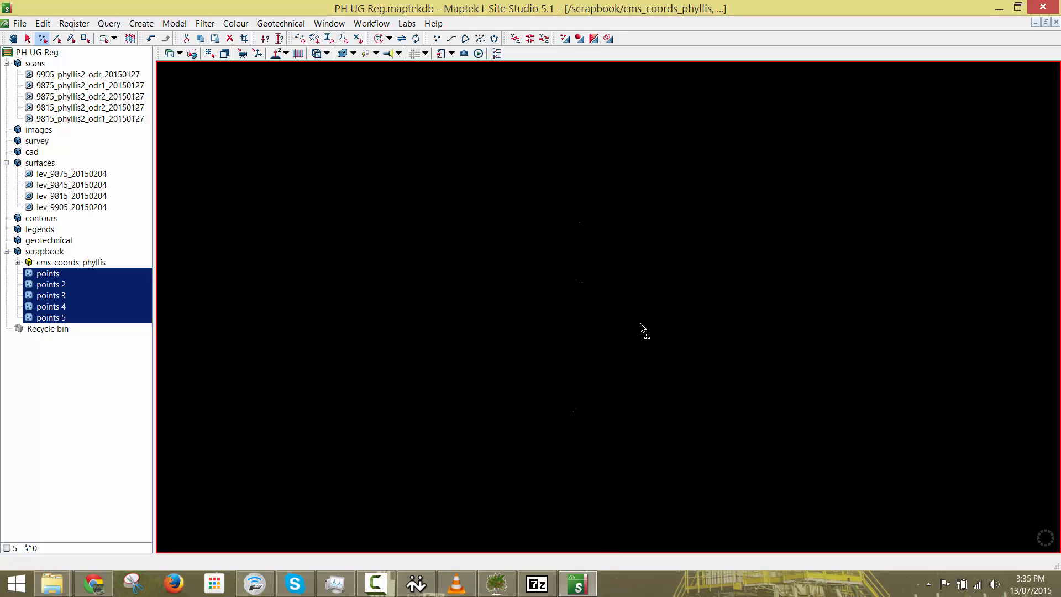
{"action": "left_click_drag", "start_coordinate": [649, 464], "coordinate": [663, 491]}
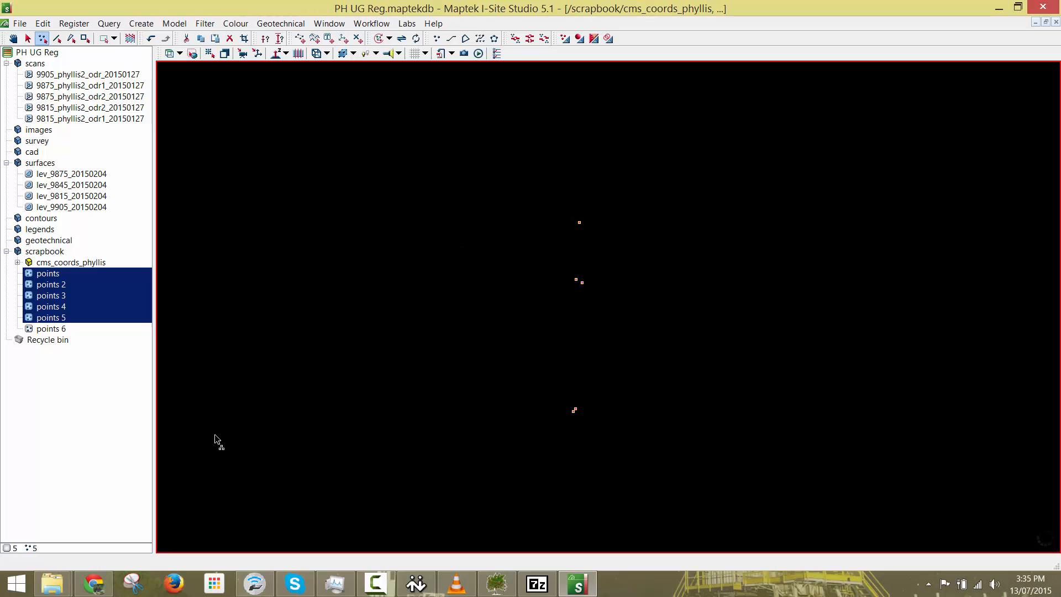
Rename the combined object points 6 as Initial Origins.
{"action": "left_click", "coordinate": [62, 330]}
{"action": "right_click", "coordinate": [63, 330]}
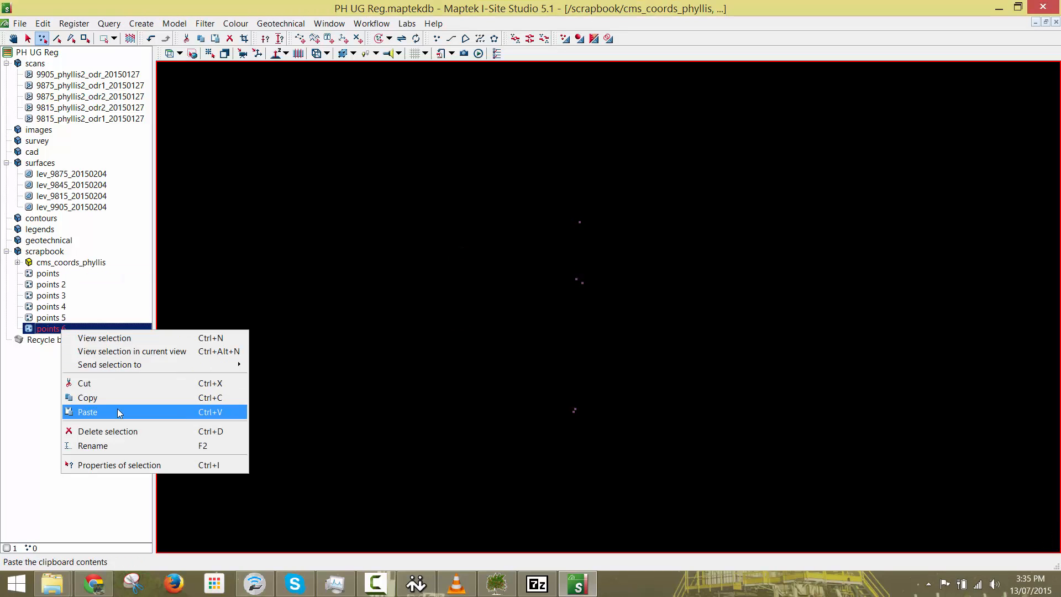
{"action": "left_click", "coordinate": [104, 448]}
{"action": "key", "text": "BackSpace"}
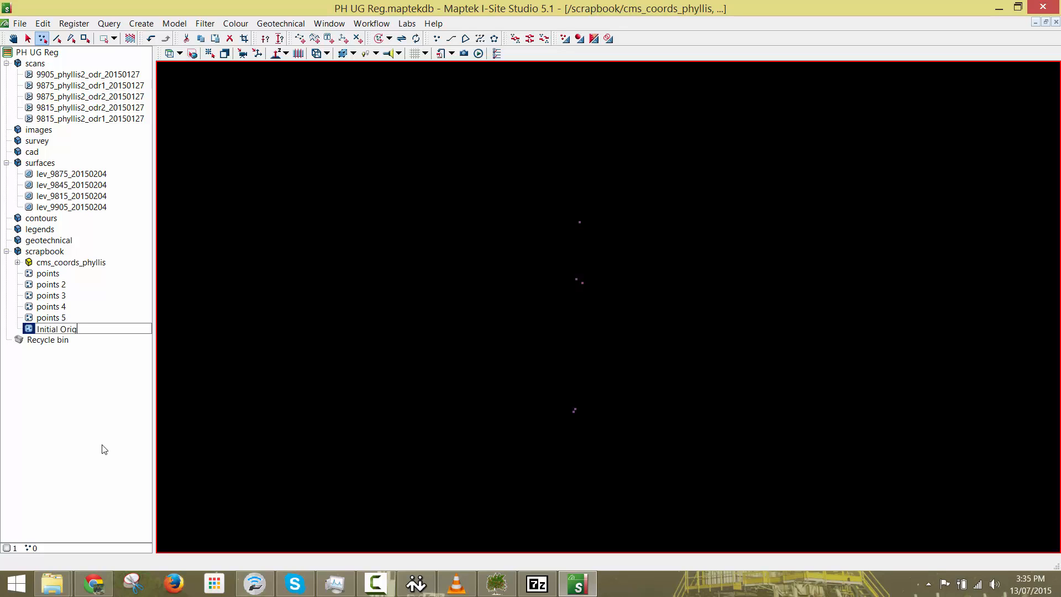
{"action": "key", "text": "Return"}
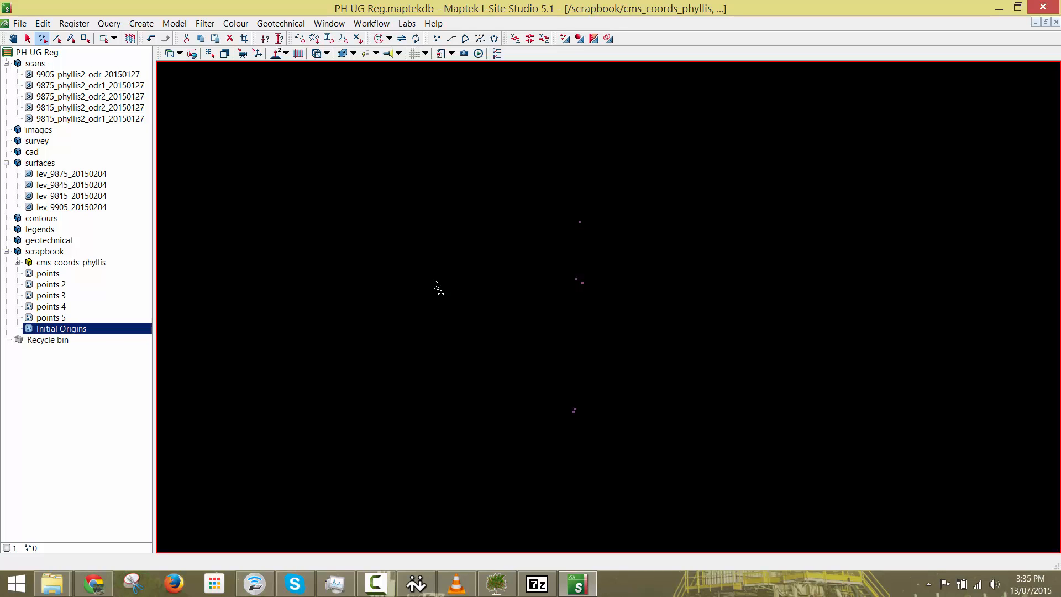
Isolate Initial Origins in the view, select the area around its points and close the view.
{"action": "right_click", "coordinate": [435, 282]}
{"action": "left_click", "coordinate": [473, 333]}
{"action": "left_click_drag", "start_coordinate": [384, 182], "coordinate": [748, 467]}
{"action": "left_click", "coordinate": [1056, 22]}
Open the five single-point objects, points through points 5, together in a new view.
{"action": "left_click", "coordinate": [46, 273]}
{"action": "left_click", "coordinate": [51, 317], "text": "shift"}
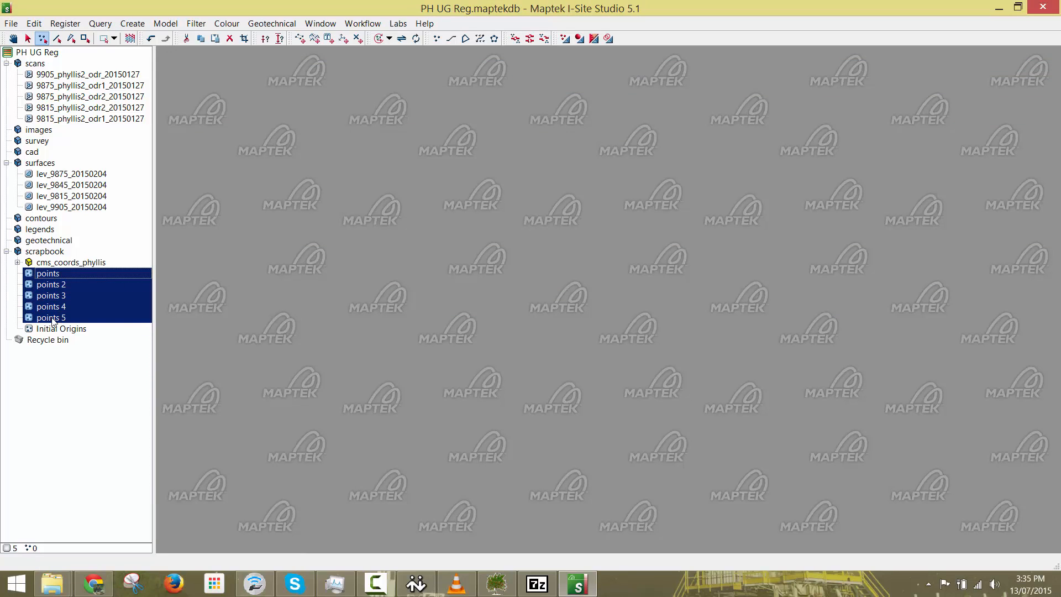
{"action": "left_click_drag", "start_coordinate": [51, 317], "coordinate": [517, 262]}
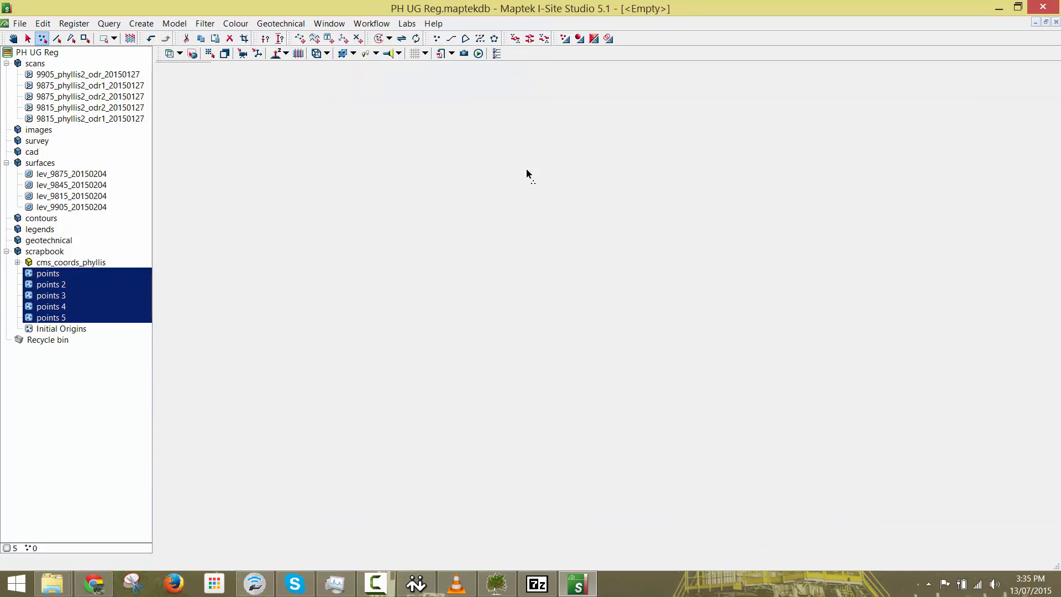
View the five points from an angle and add the 9905_phyllis2_odr_20150127 scan to match it with its origin point.
{"action": "right_click_drag", "start_coordinate": [498, 324], "coordinate": [539, 278]}
{"action": "right_click_drag", "start_coordinate": [651, 362], "coordinate": [597, 365]}
{"action": "left_click", "coordinate": [555, 333]}
{"action": "right_click_drag", "start_coordinate": [554, 333], "coordinate": [647, 349]}
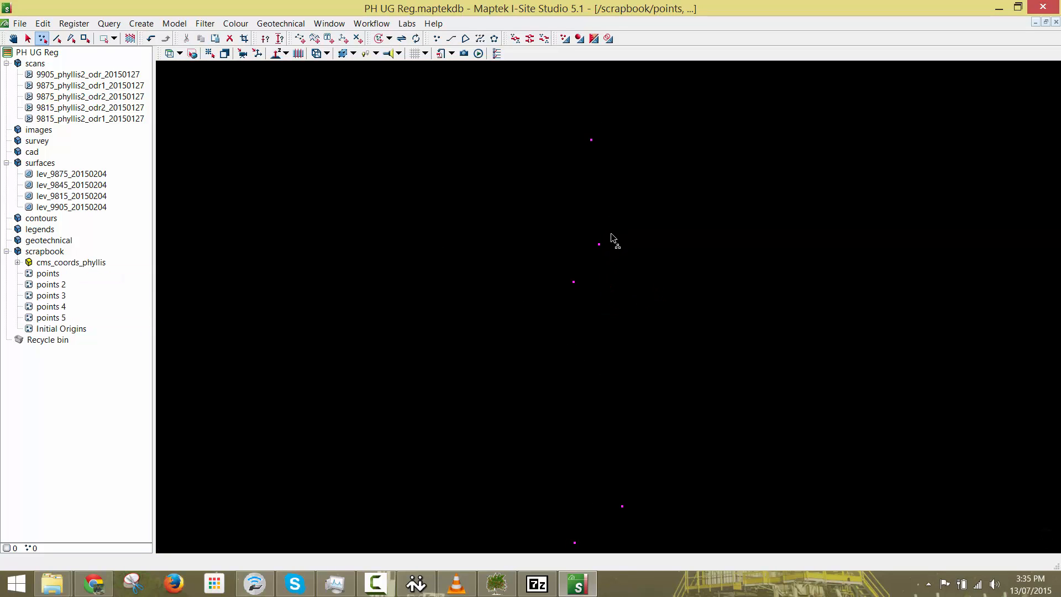
{"action": "left_click", "coordinate": [46, 277]}
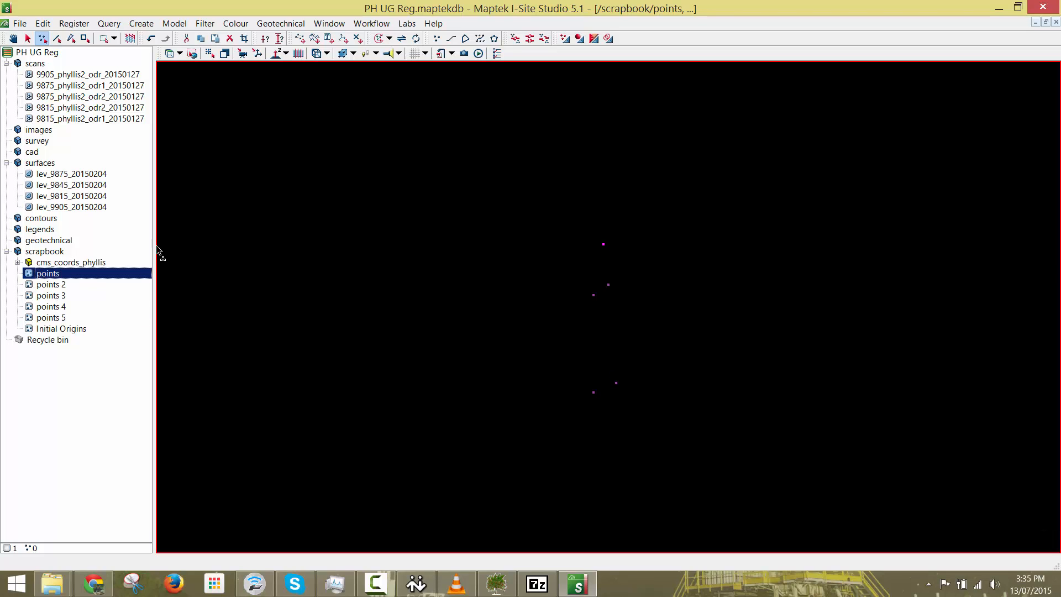
{"action": "left_click_drag", "start_coordinate": [112, 76], "coordinate": [727, 191]}
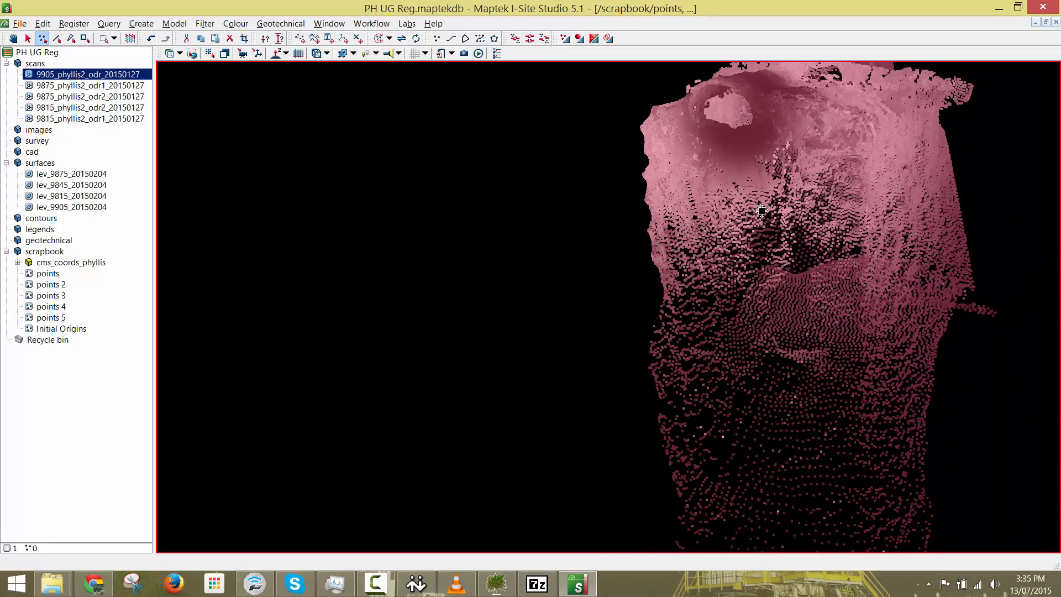
Copy the level number 9905 from the scan's name and rename the object called points as 9905.
{"action": "right_click", "coordinate": [76, 79]}
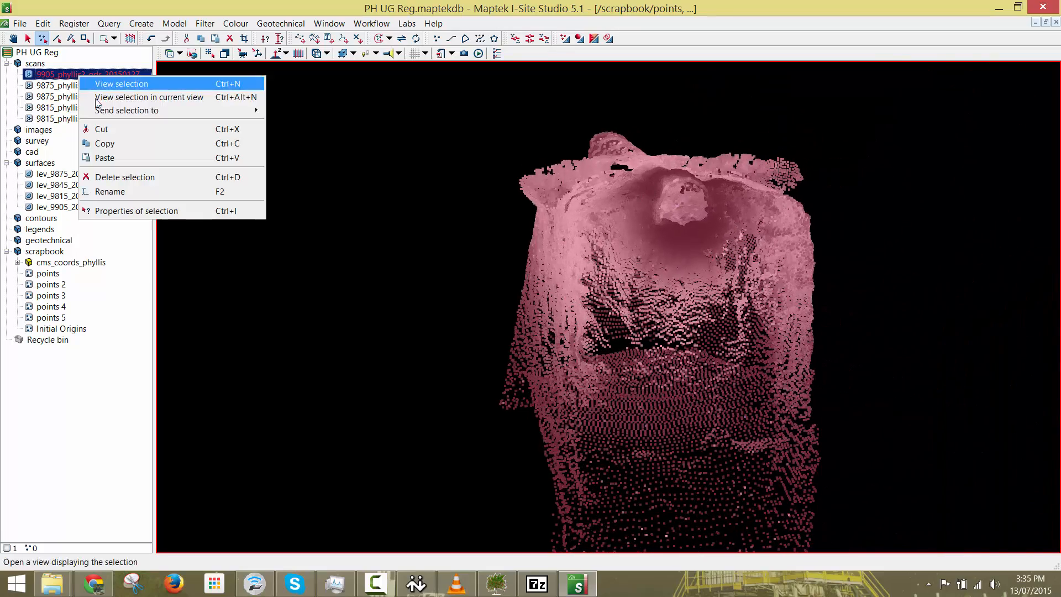
{"action": "left_click", "coordinate": [106, 190]}
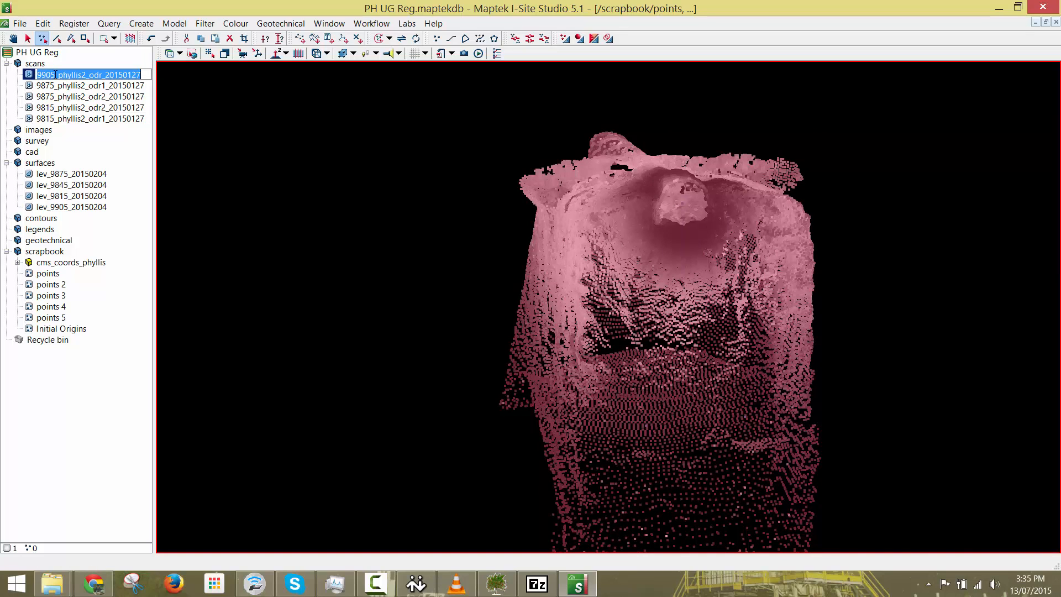
{"action": "left_click_drag", "start_coordinate": [55, 75], "coordinate": [36, 76]}
{"action": "key", "text": "ctrl+c"}
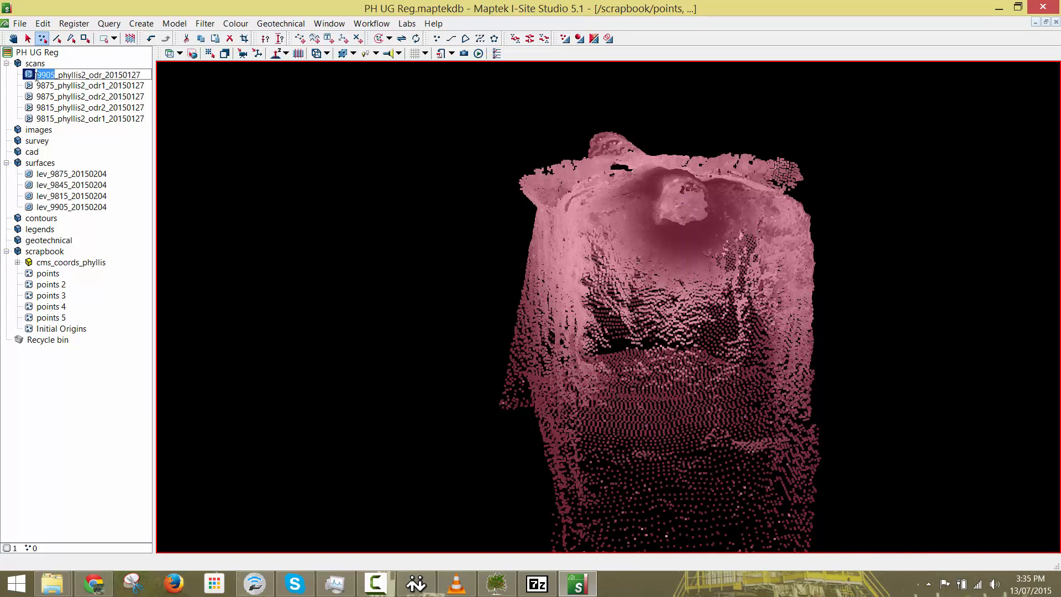
{"action": "left_click", "coordinate": [55, 274]}
{"action": "right_click", "coordinate": [55, 275]}
{"action": "left_click", "coordinate": [94, 393]}
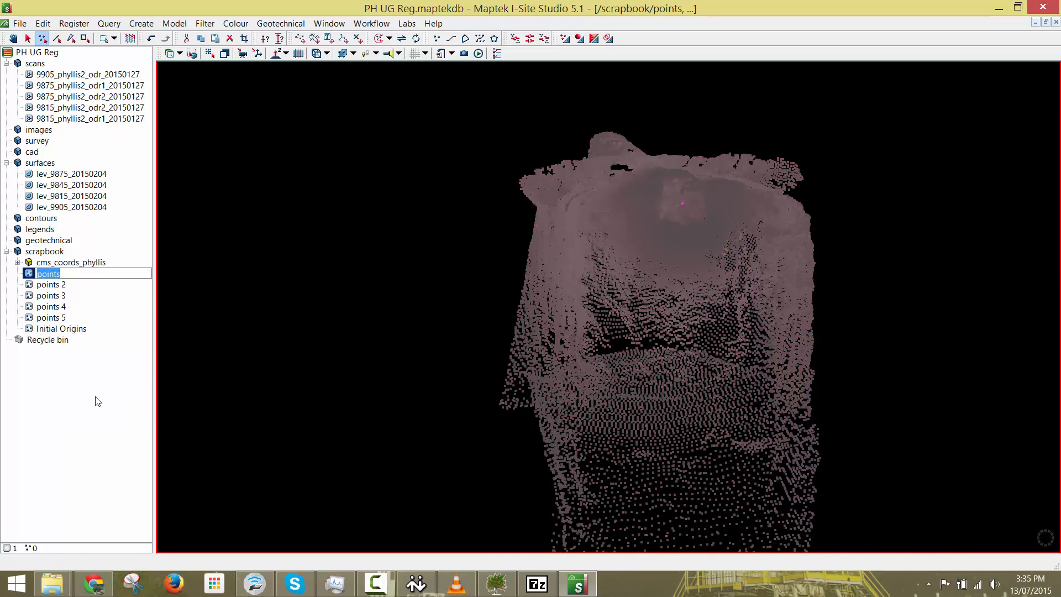
{"action": "key", "text": "ctrl+v"}
{"action": "key", "text": "Return"}
Hide the 9905 scan and add the 9875_phyllis2_odr1_20150127 scan to the view.
{"action": "right_click", "coordinate": [534, 212]}
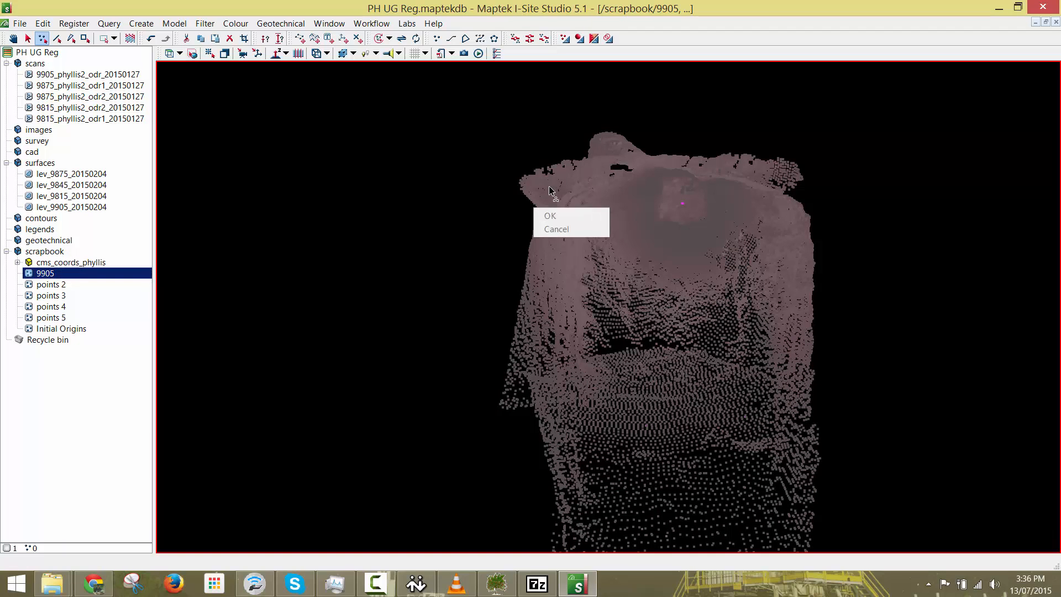
{"action": "left_click", "coordinate": [580, 222]}
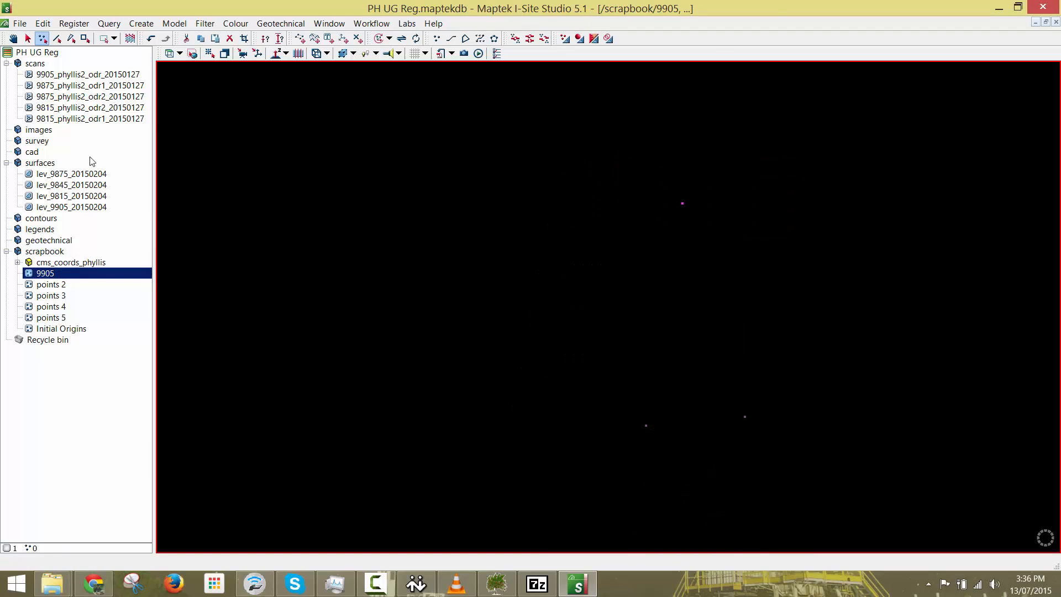
{"action": "left_click_drag", "start_coordinate": [88, 86], "coordinate": [553, 346]}
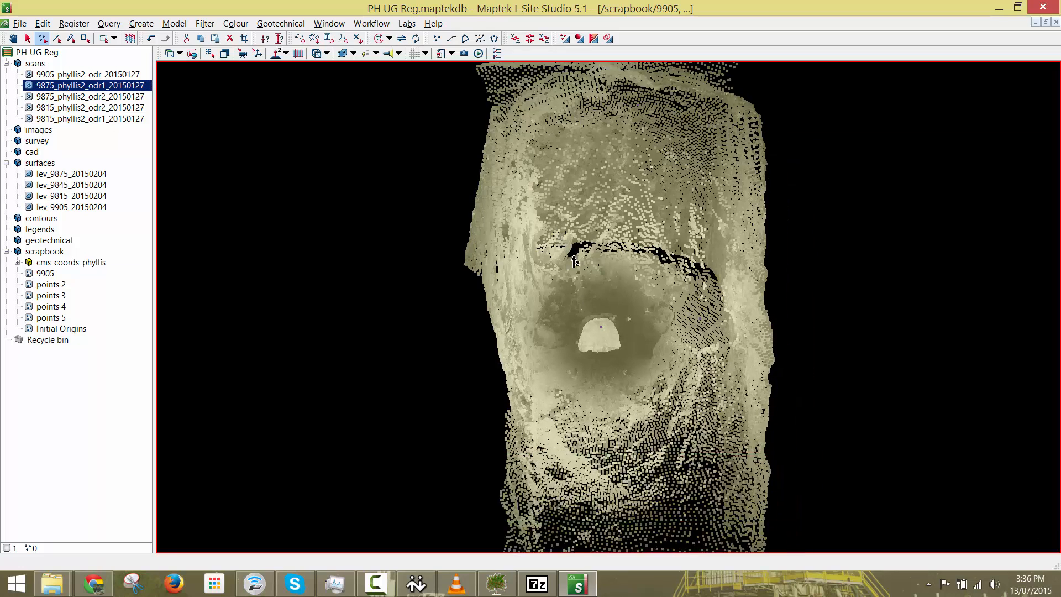
Copy the level number 9875 from the 9875_phyllis2_odr1_20150127 scan's name and rename points 2 as 9875_1.
{"action": "right_click", "coordinate": [73, 87]}
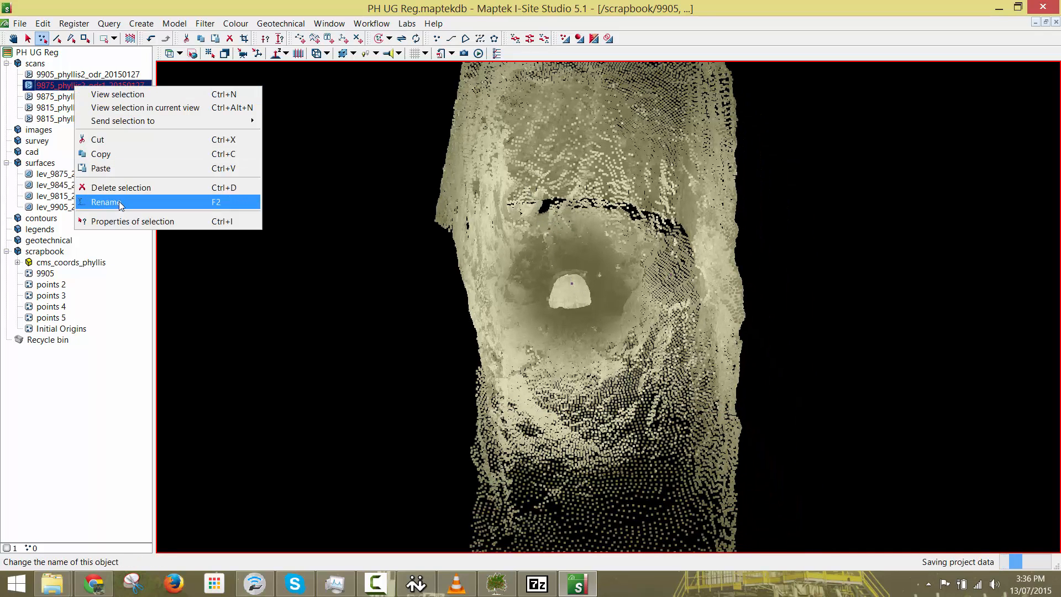
{"action": "left_click", "coordinate": [102, 201]}
{"action": "double_click", "coordinate": [46, 85]}
{"action": "key", "text": "ctrl+c"}
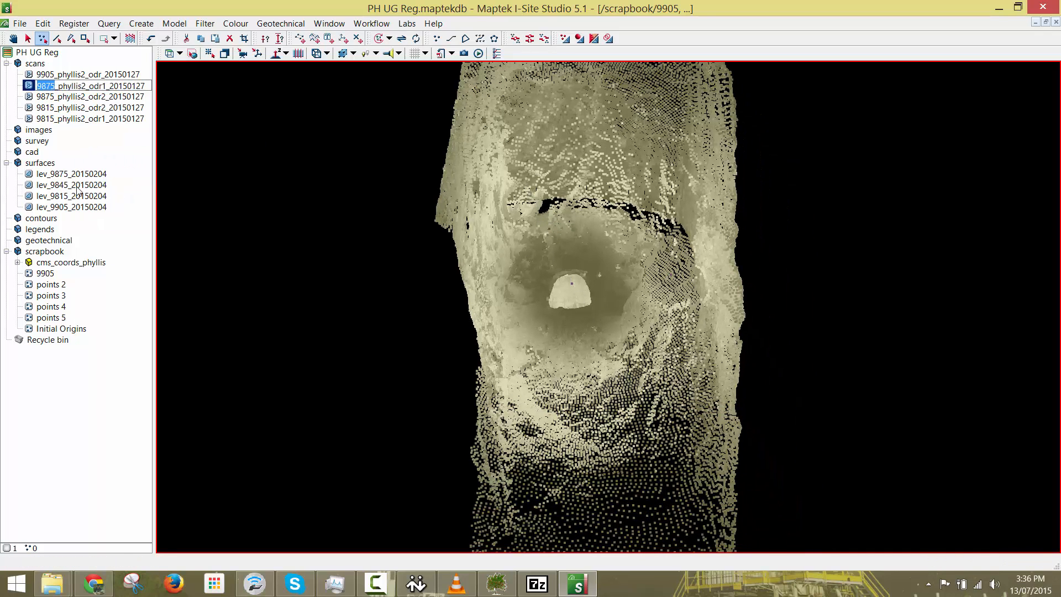
{"action": "left_click", "coordinate": [63, 286]}
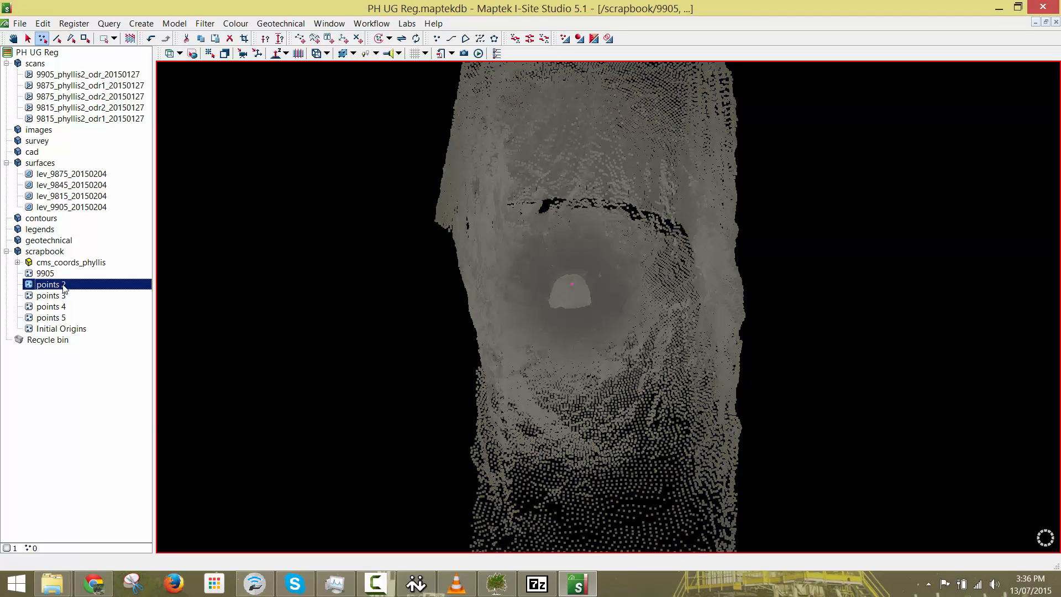
{"action": "right_click", "coordinate": [63, 286]}
{"action": "left_click", "coordinate": [99, 401]}
{"action": "key", "text": "ctrl+v"}
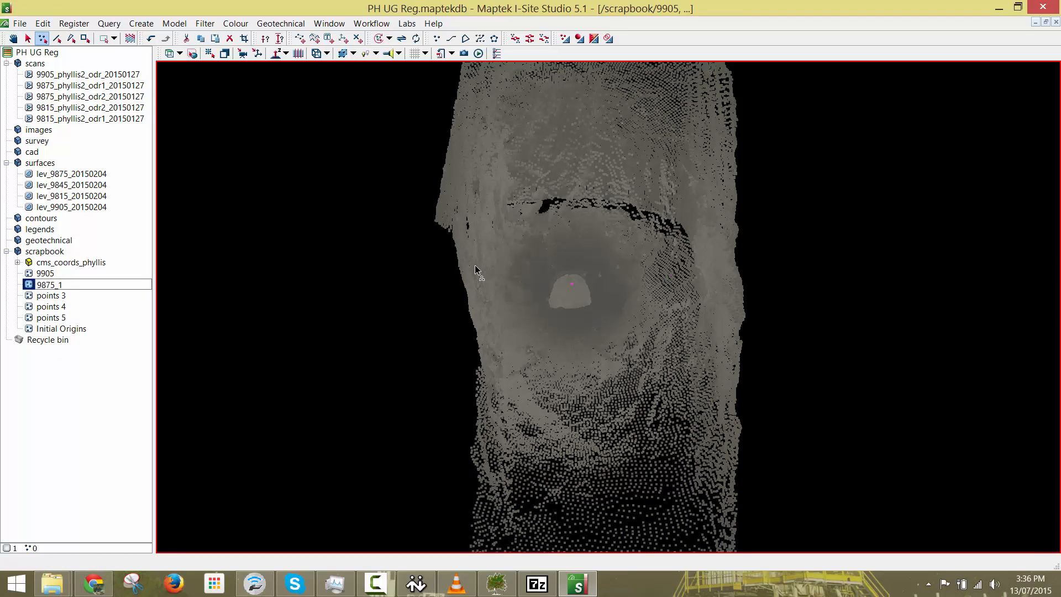
Hide the 9875 odr1 scan and add the 9875_phyllis2_odr2_20150127 scan to the view.
{"action": "right_click", "coordinate": [529, 257]}
{"action": "left_click", "coordinate": [553, 295]}
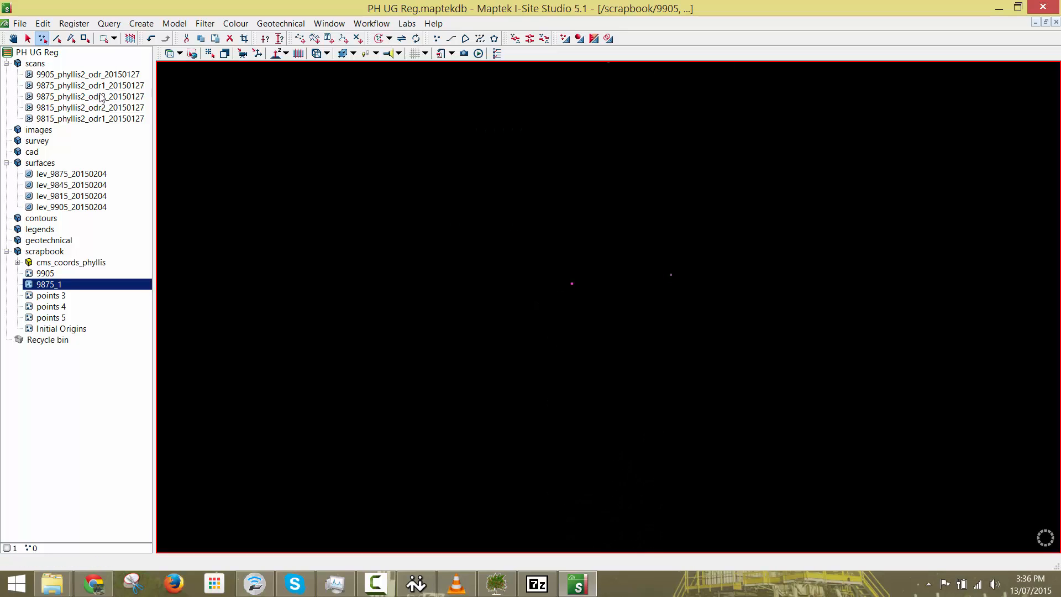
{"action": "left_click_drag", "start_coordinate": [101, 98], "coordinate": [658, 155]}
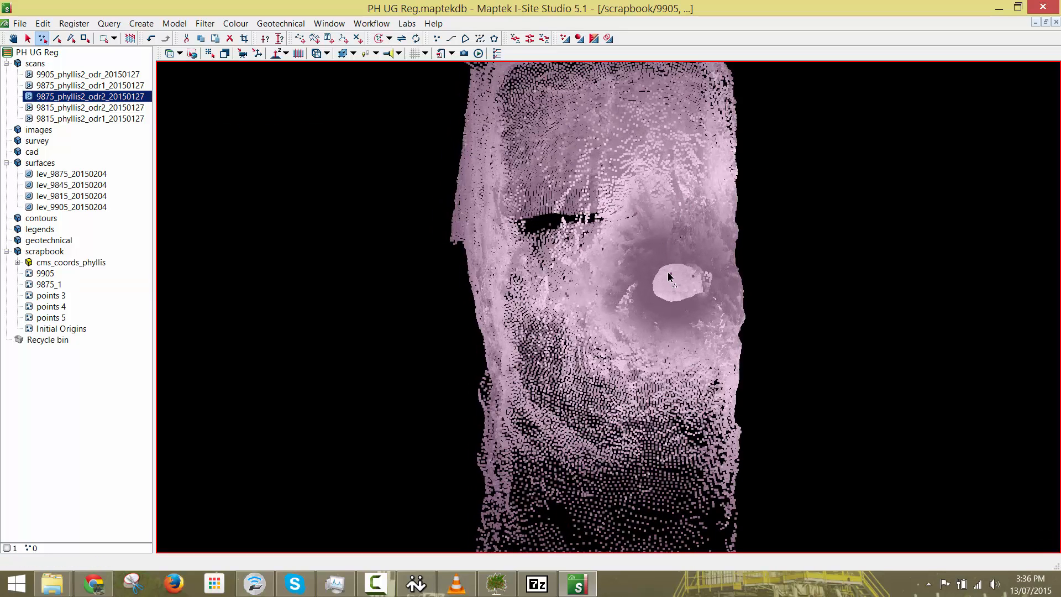
Rename points 3, the origin point matching the 9875 odr2 scan, as 9875_2.
{"action": "left_click", "coordinate": [53, 297]}
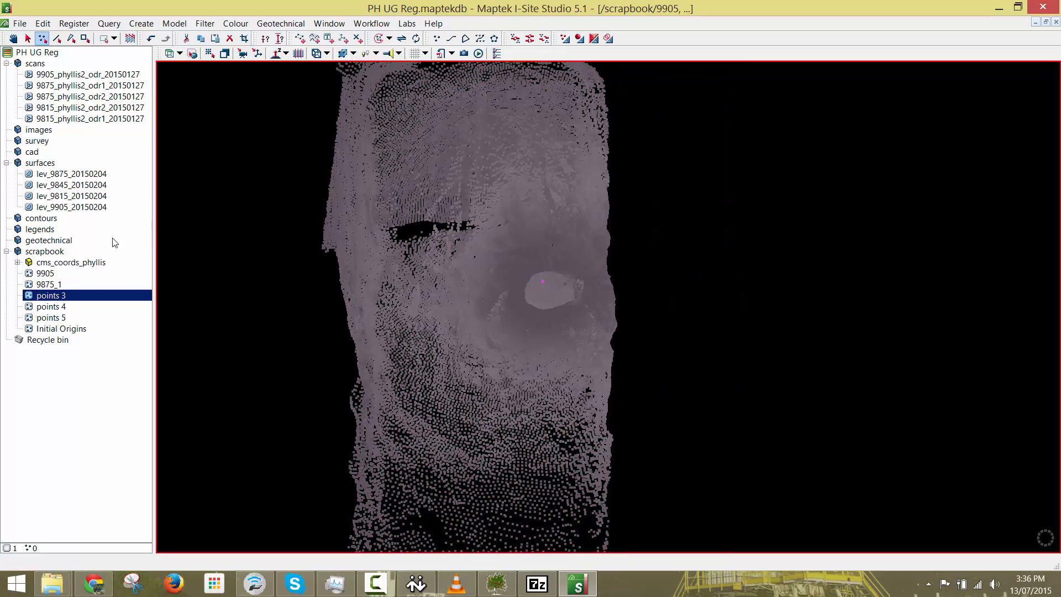
{"action": "right_click", "coordinate": [71, 299]}
{"action": "left_click", "coordinate": [110, 411]}
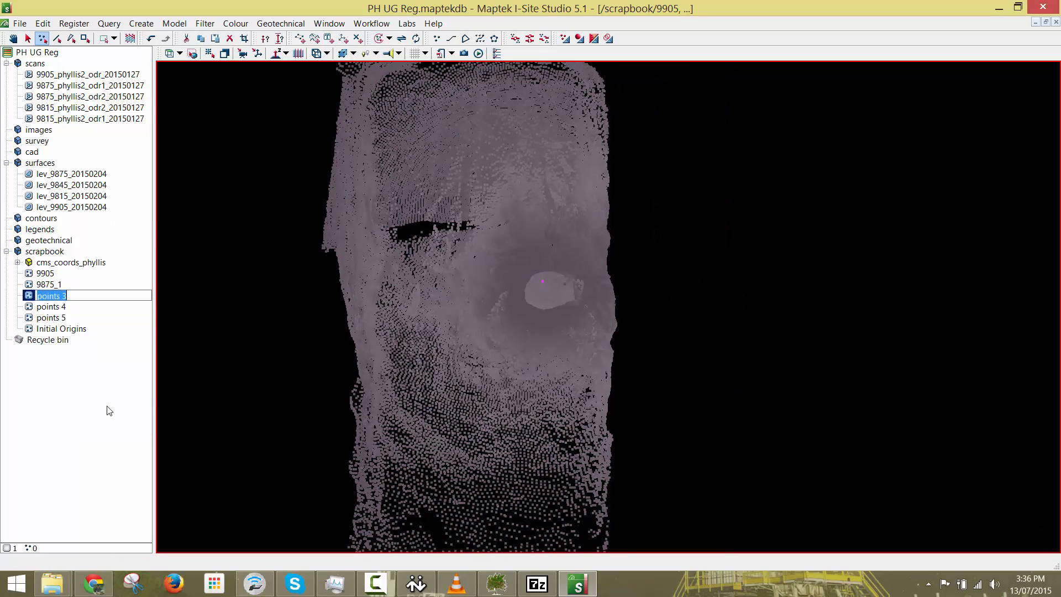
{"action": "type", "text": "9875_2"}
{"action": "key", "text": "Return"}
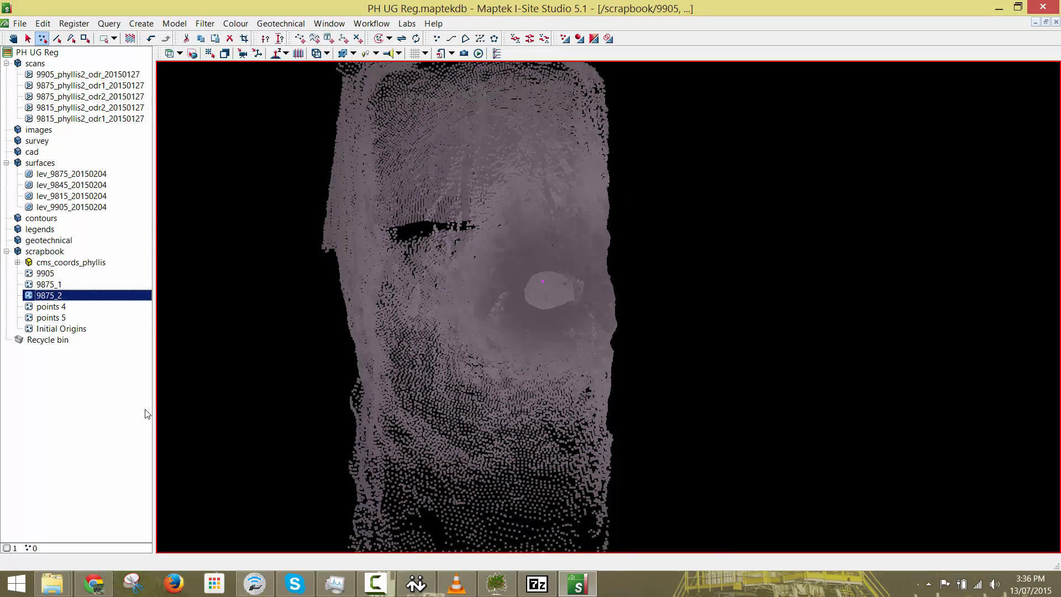
Hide the 9875 odr2 scan and add the 9815_phyllis2_odr1_20150127 scan to the view.
{"action": "right_click", "coordinate": [429, 311]}
{"action": "left_click", "coordinate": [466, 353]}
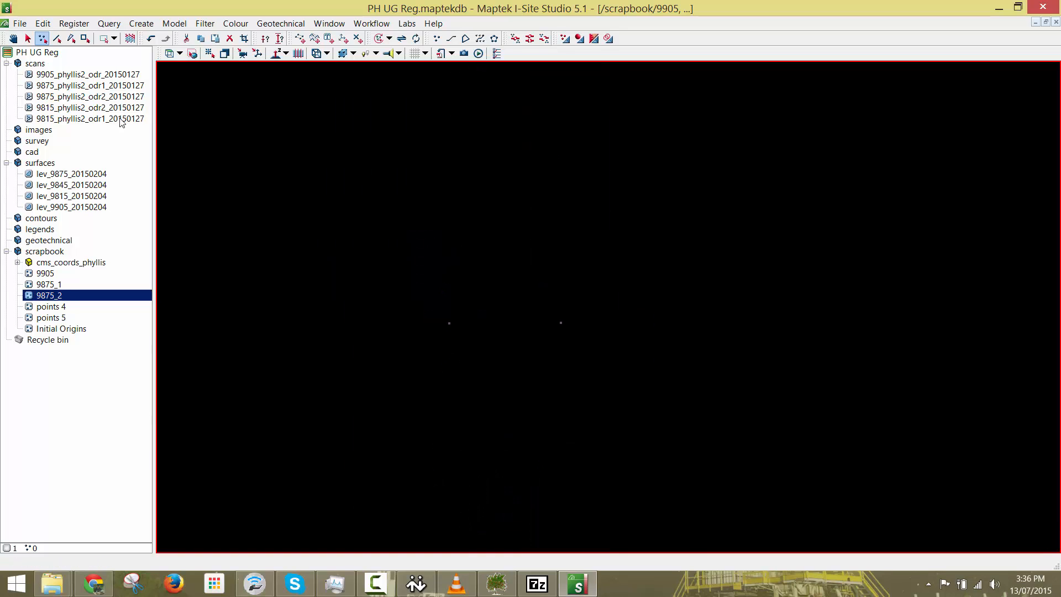
{"action": "left_click_drag", "start_coordinate": [120, 122], "coordinate": [484, 145]}
{"action": "scroll", "coordinate": [448, 313], "scroll_direction": "up", "scroll_amount": 3}
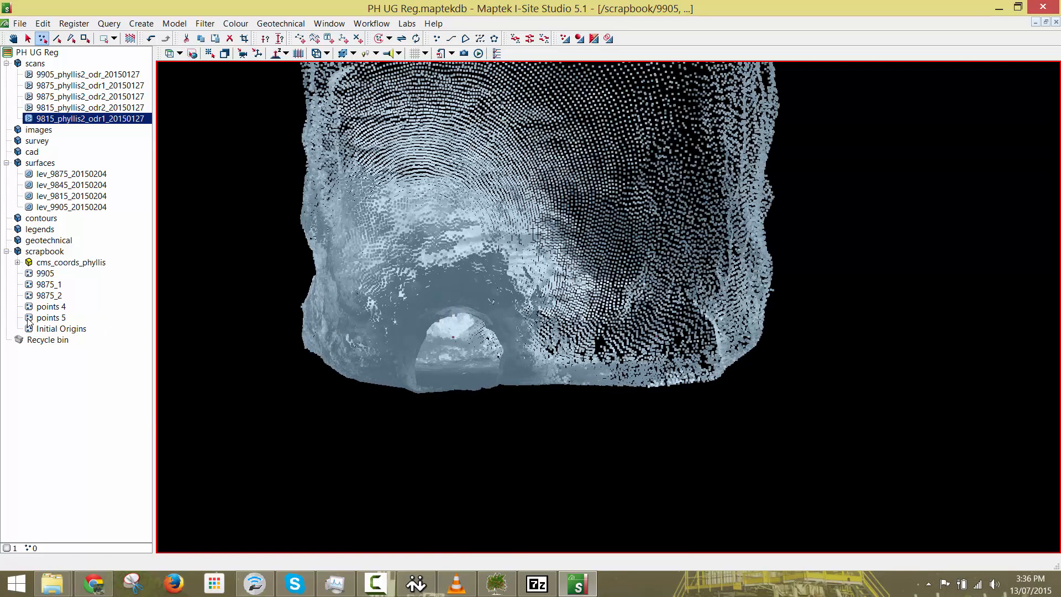
Rename points 5, the origin point matching the 9815 odr1 scan, as 9815_1.
{"action": "left_click", "coordinate": [58, 318]}
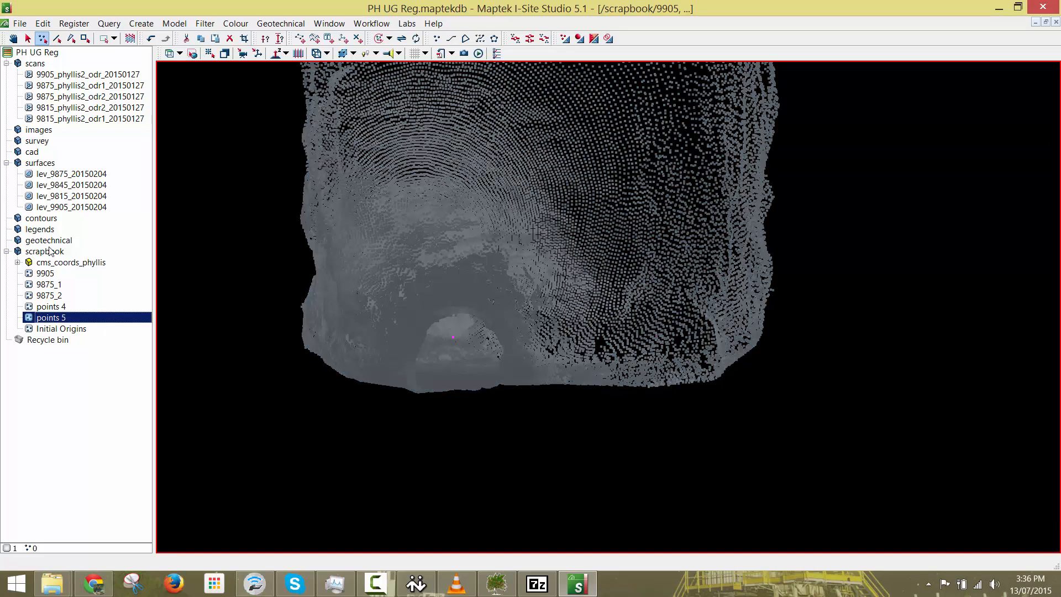
{"action": "right_click", "coordinate": [55, 319]}
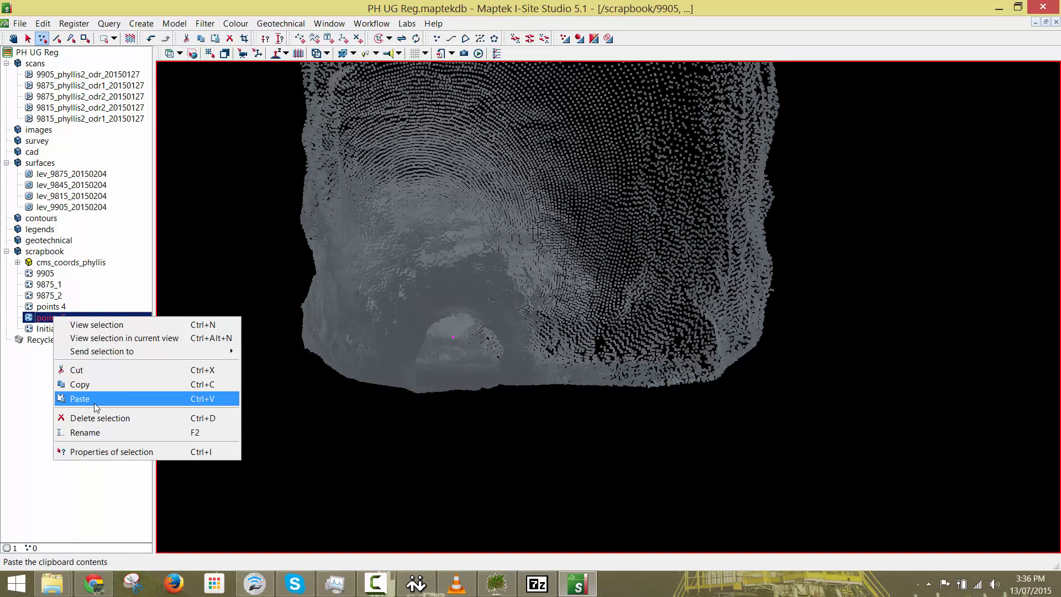
{"action": "left_click", "coordinate": [87, 432]}
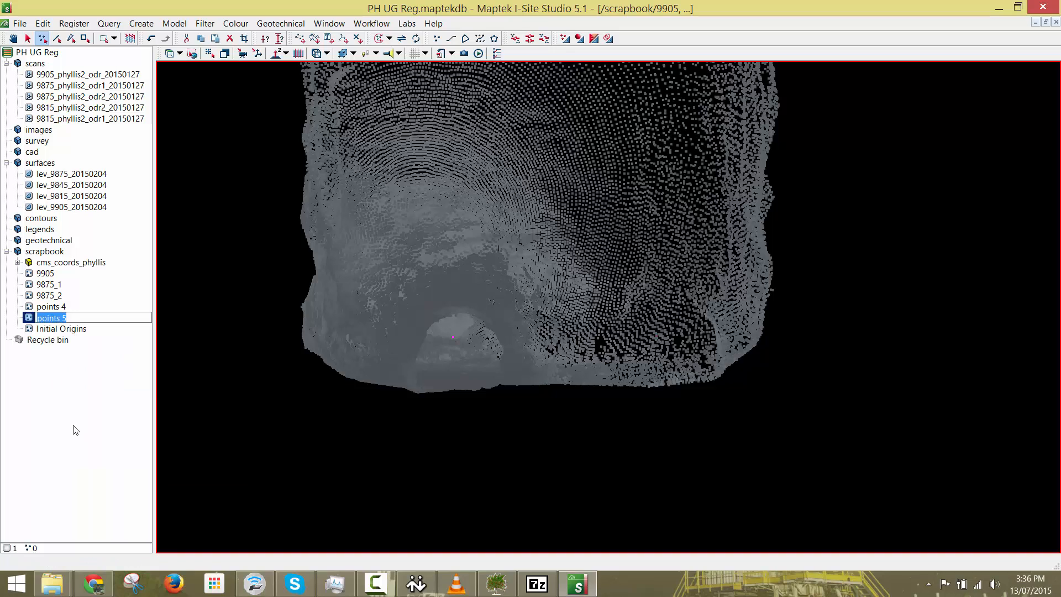
{"action": "type", "text": "3815_1"}
{"action": "key", "text": "Return"}
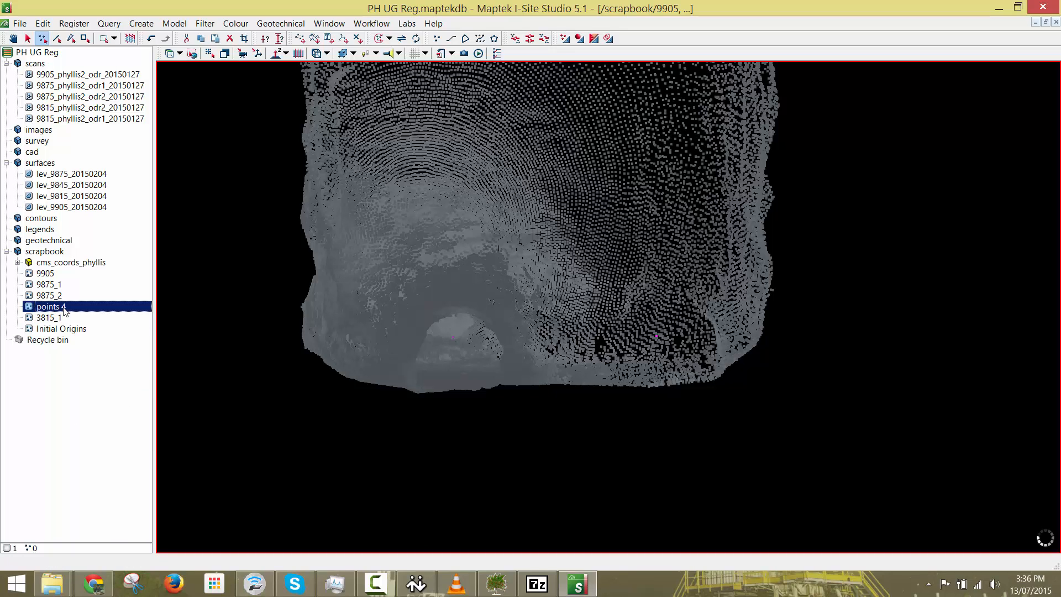
{"action": "right_click", "coordinate": [47, 320]}
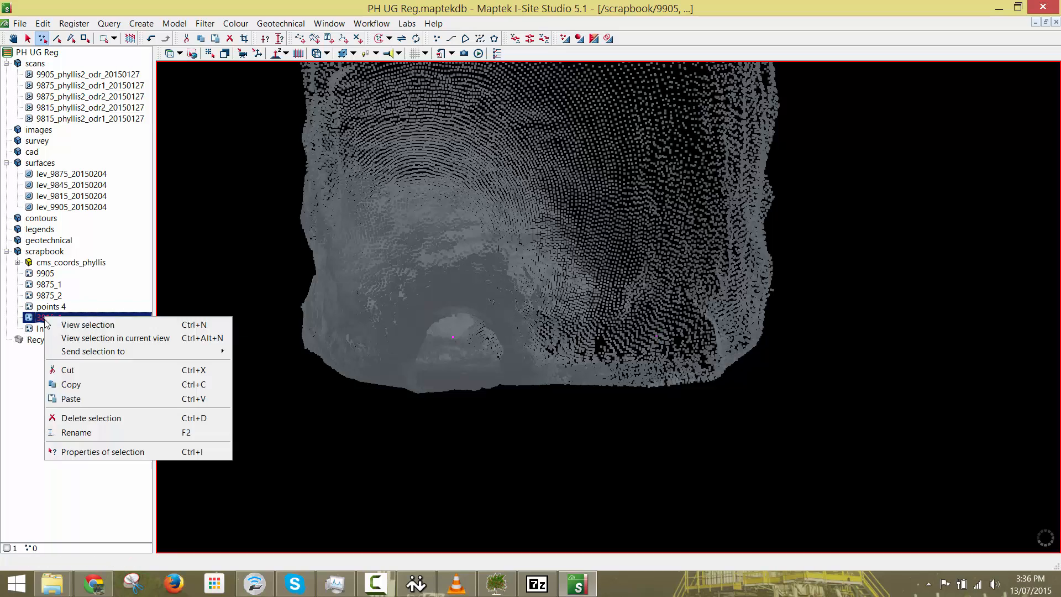
{"action": "left_click", "coordinate": [61, 432]}
{"action": "left_click", "coordinate": [39, 318]}
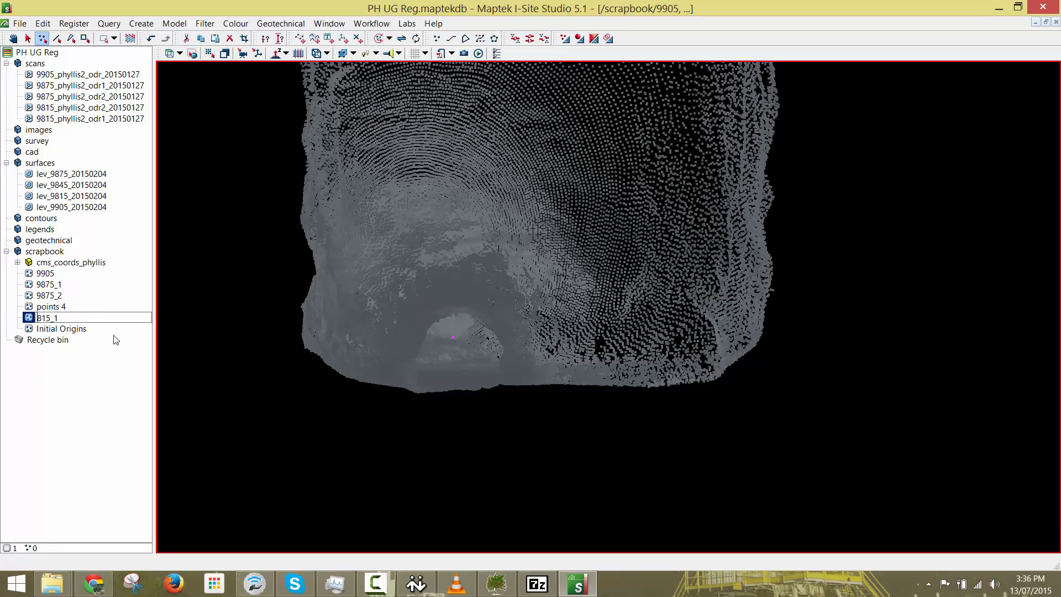
Rename points 4, the remaining origin point on level 9815, as 9815_2.
{"action": "left_click", "coordinate": [64, 307]}
{"action": "right_click", "coordinate": [62, 305]}
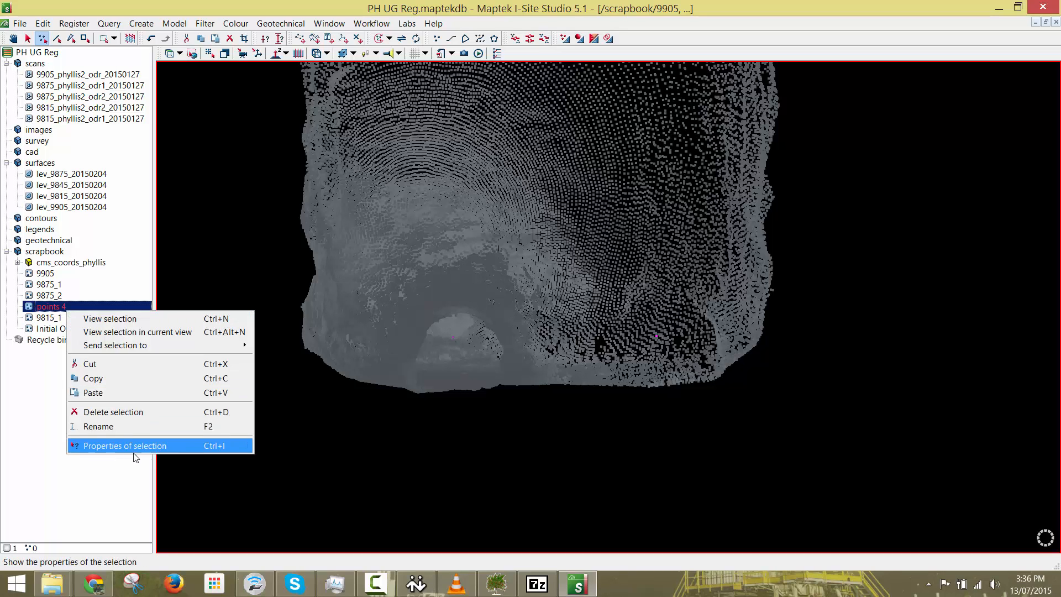
{"action": "left_click", "coordinate": [138, 429]}
{"action": "type", "text": "9815_2"}
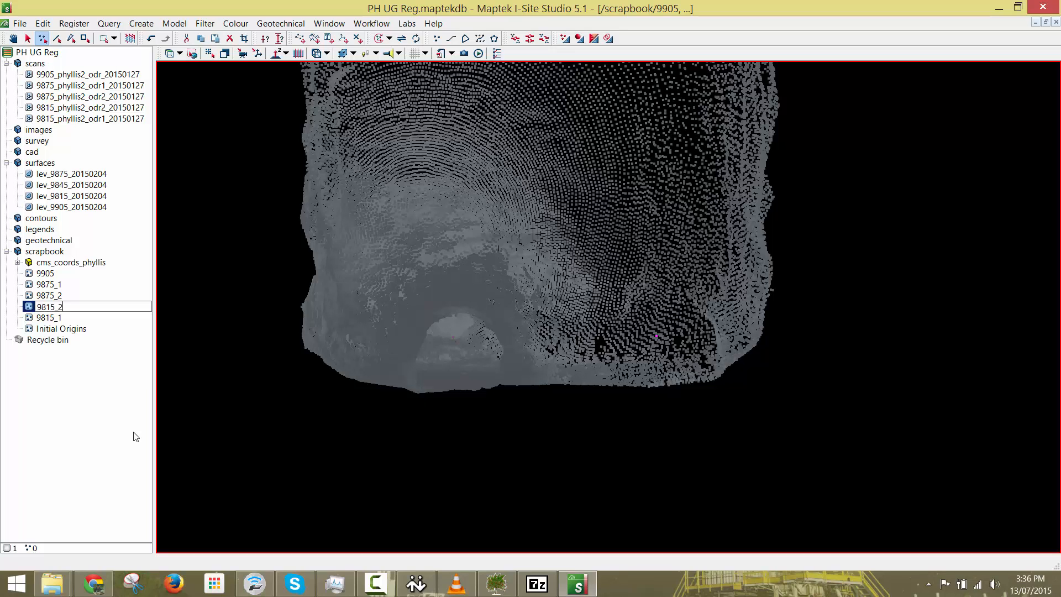
{"action": "key", "text": "Return"}
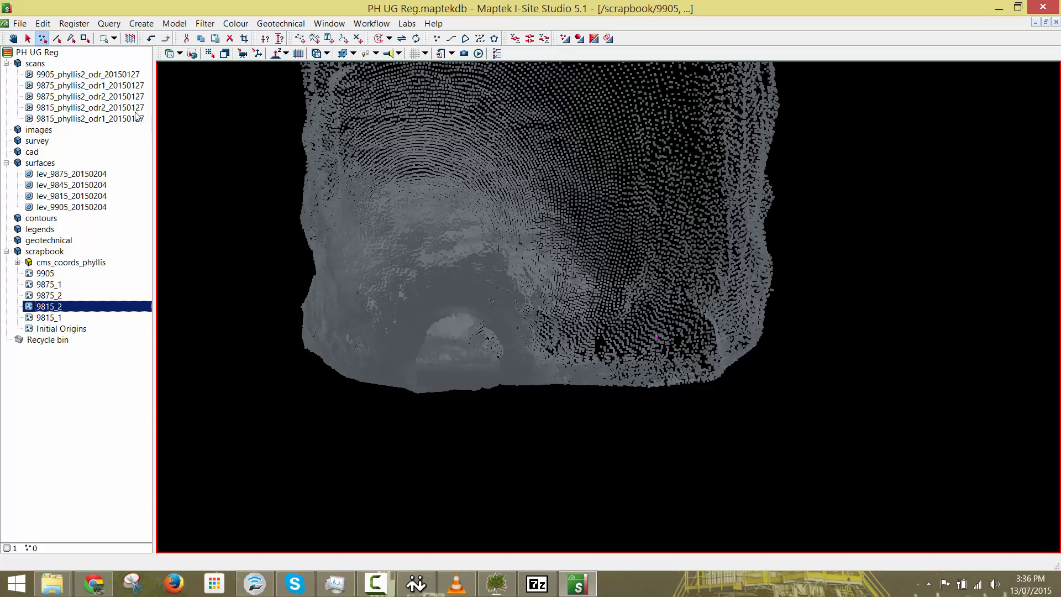
Add the 9815_phyllis2_odr2_20150127 scan to the view alongside the 9815 odr1 scan.
{"action": "left_click_drag", "start_coordinate": [136, 109], "coordinate": [218, 178]}
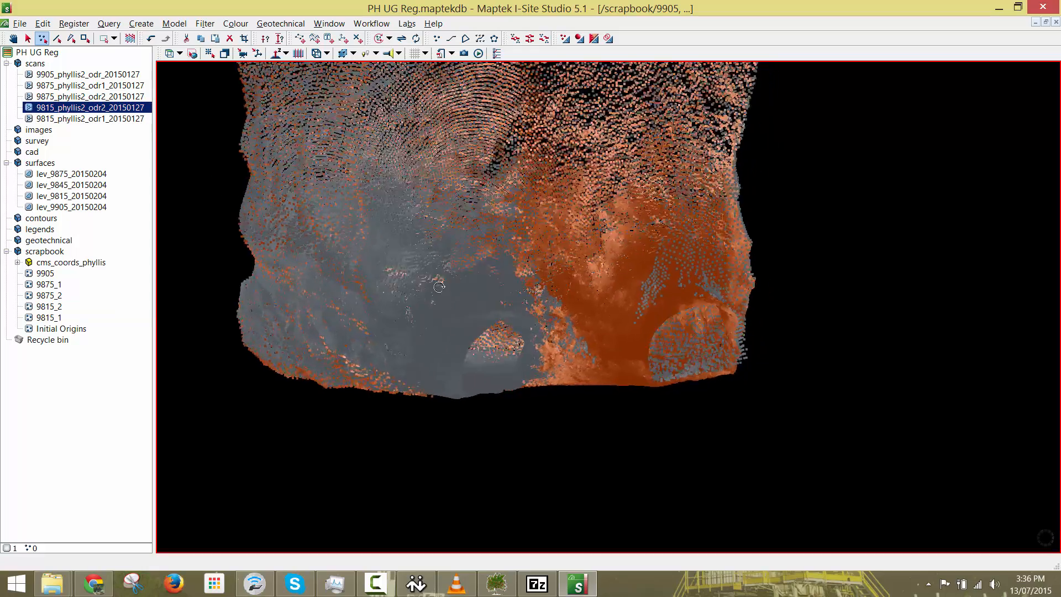
{"action": "right_click_drag", "start_coordinate": [439, 287], "coordinate": [367, 379]}
{"action": "scroll", "coordinate": [458, 414], "scroll_direction": "down", "scroll_amount": 4}
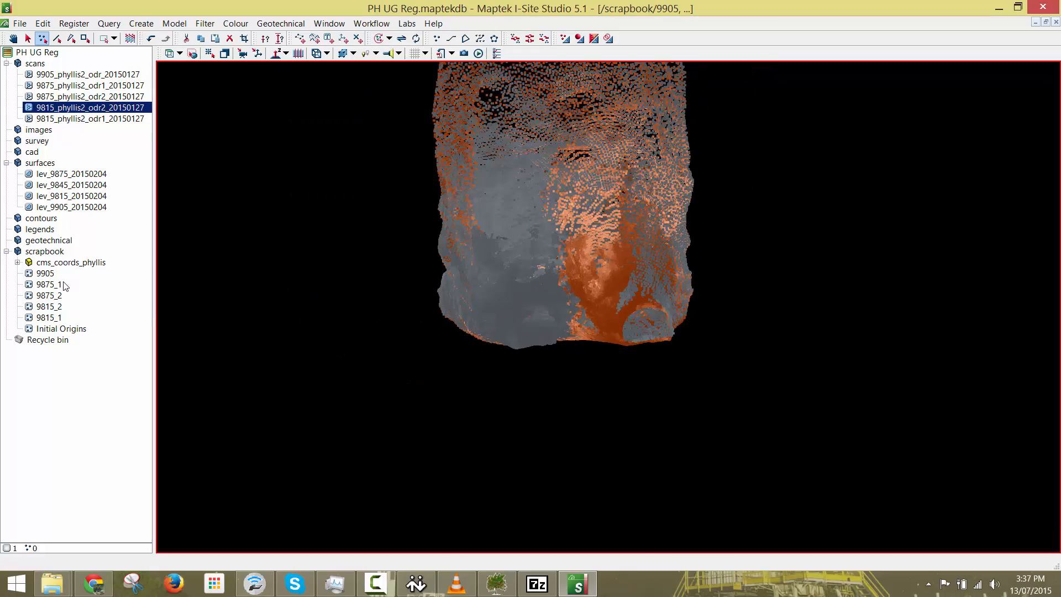
Highlight the five renamed origin points among the 9815 scans and examine the full height of the stope from the side.
{"action": "left_click_drag", "start_coordinate": [60, 278], "coordinate": [61, 317]}
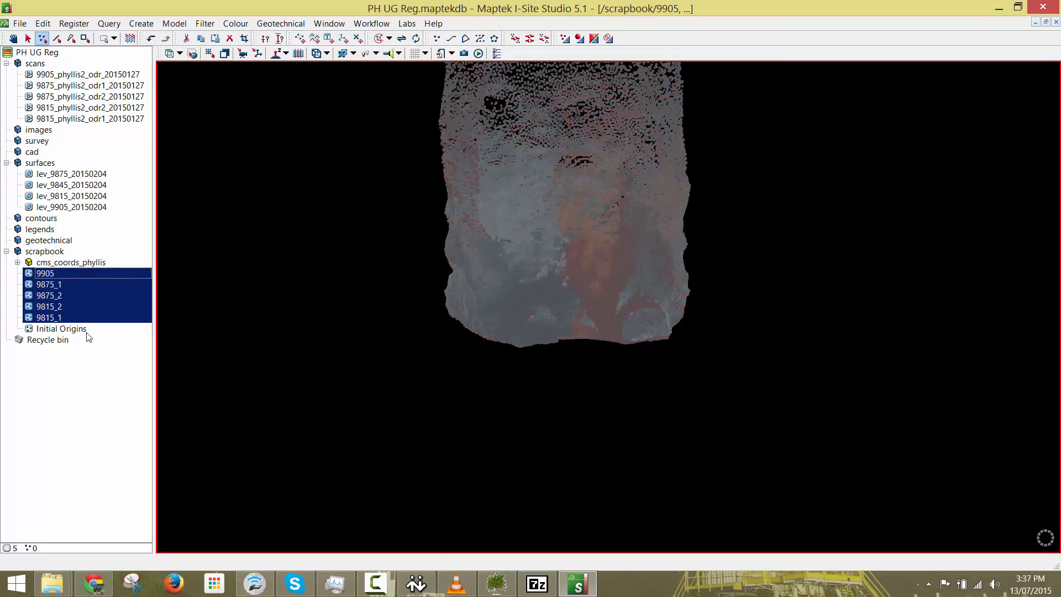
{"action": "left_click", "coordinate": [81, 330]}
{"action": "left_click", "coordinate": [221, 299]}
{"action": "scroll", "coordinate": [553, 238], "scroll_direction": "down", "scroll_amount": 4}
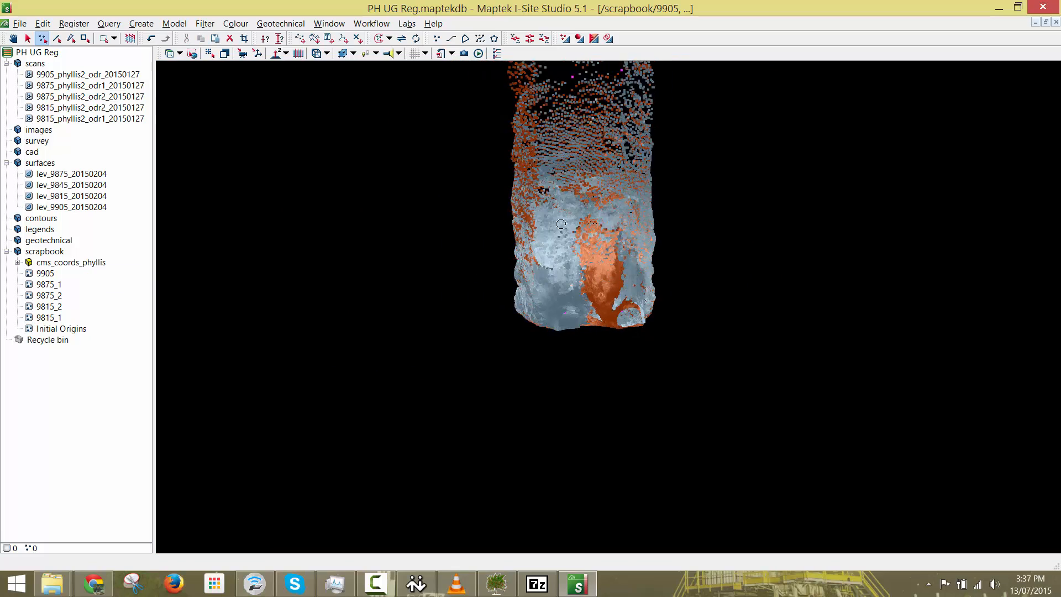
{"action": "right_click_drag", "start_coordinate": [553, 238], "coordinate": [598, 250]}
{"action": "middle_click_drag", "start_coordinate": [598, 249], "coordinate": [544, 397]}
{"action": "right_click_drag", "start_coordinate": [545, 397], "coordinate": [465, 81]}
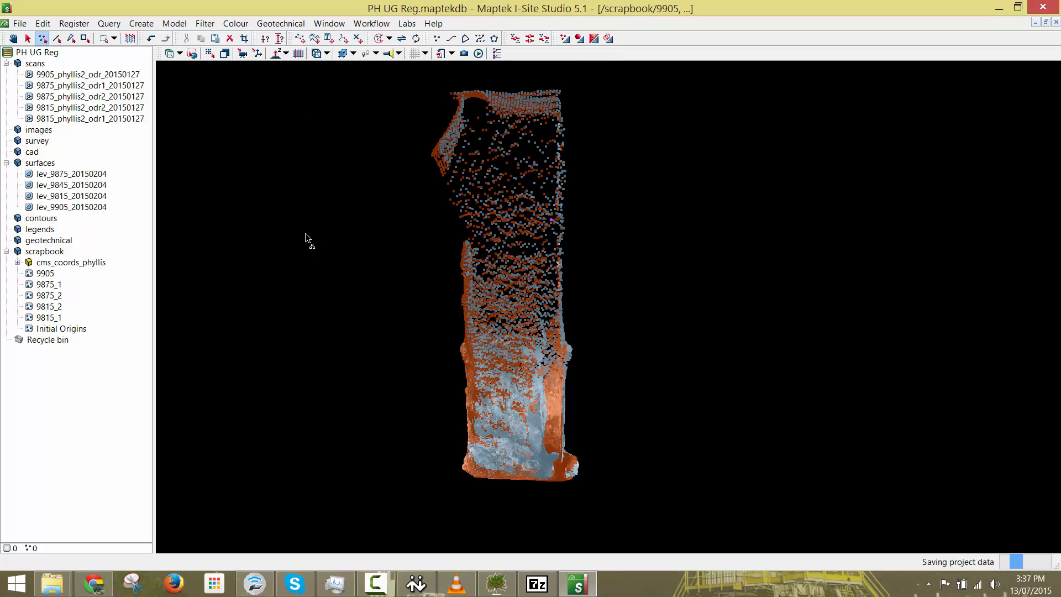
Open the Global registration dialog and move it clear of the scan list.
{"action": "left_click", "coordinate": [82, 23]}
{"action": "left_click", "coordinate": [89, 51]}
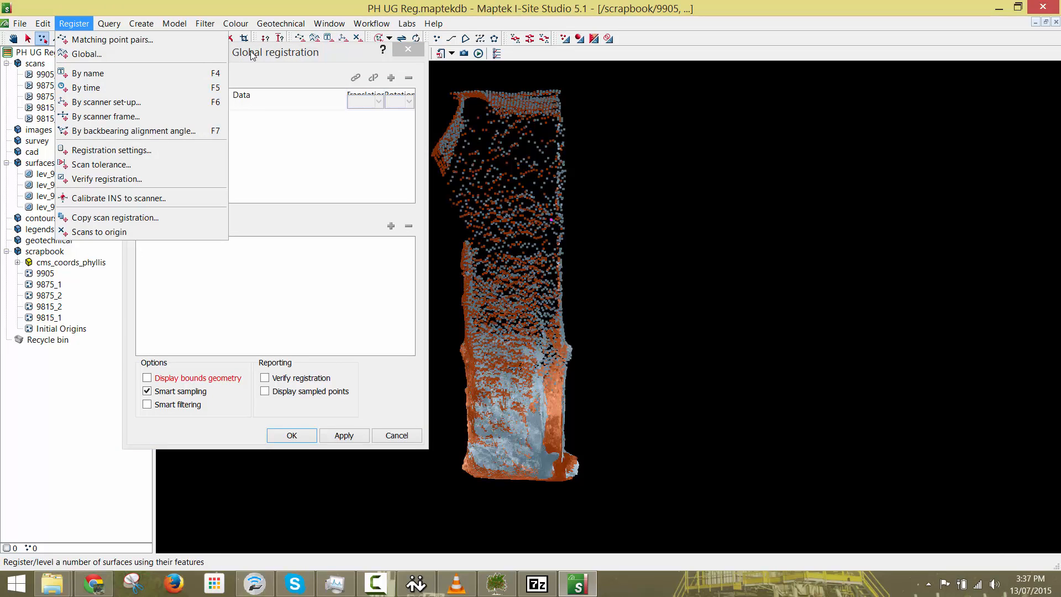
{"action": "left_click_drag", "start_coordinate": [260, 54], "coordinate": [280, 105]}
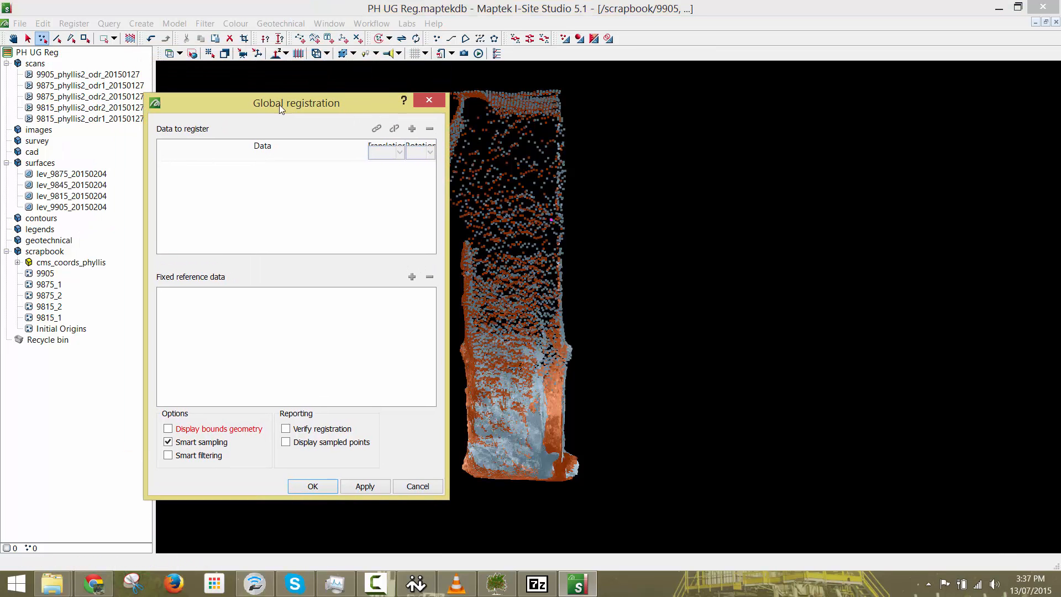
Add the 9905_phyllis2_odr_20150127 scan to the view over the two 9815 scans.
{"action": "left_click", "coordinate": [130, 74]}
{"action": "middle_click_drag", "start_coordinate": [585, 150], "coordinate": [834, 194]}
{"action": "left_click_drag", "start_coordinate": [834, 194], "coordinate": [701, 189]}
{"action": "right_click_drag", "start_coordinate": [768, 211], "coordinate": [733, 358]}
{"action": "middle_click_drag", "start_coordinate": [777, 424], "coordinate": [658, 390]}
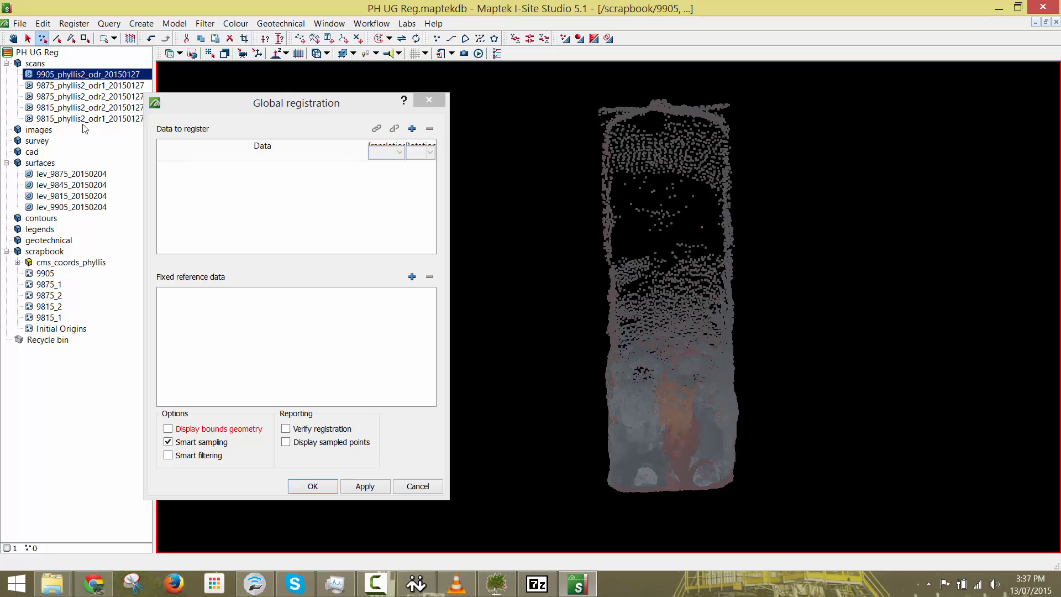
{"action": "left_click_drag", "start_coordinate": [108, 75], "coordinate": [545, 133]}
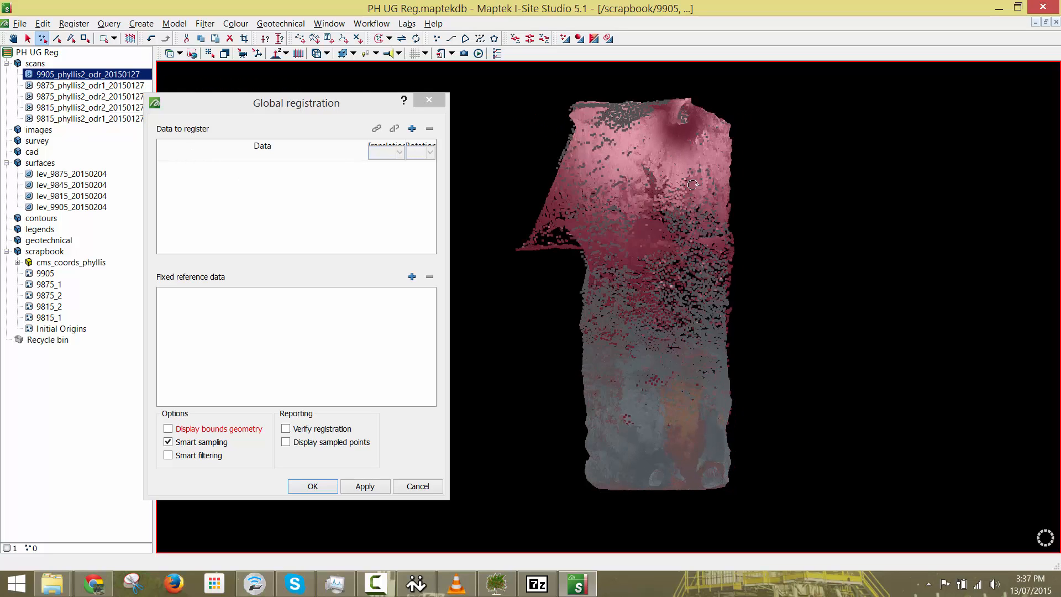
Query the distance between the 9905 scan's wall points and the neighbouring 9815 wall points at the stope's edge.
{"action": "scroll", "coordinate": [648, 346], "scroll_direction": "up", "scroll_amount": 5}
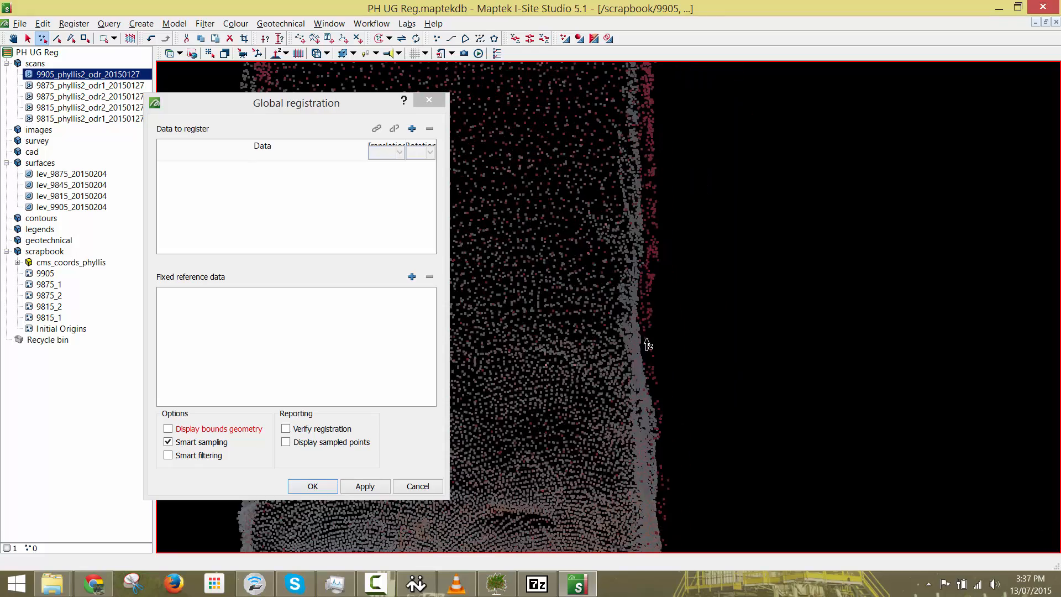
{"action": "scroll", "coordinate": [680, 366], "scroll_direction": "up", "scroll_amount": 3}
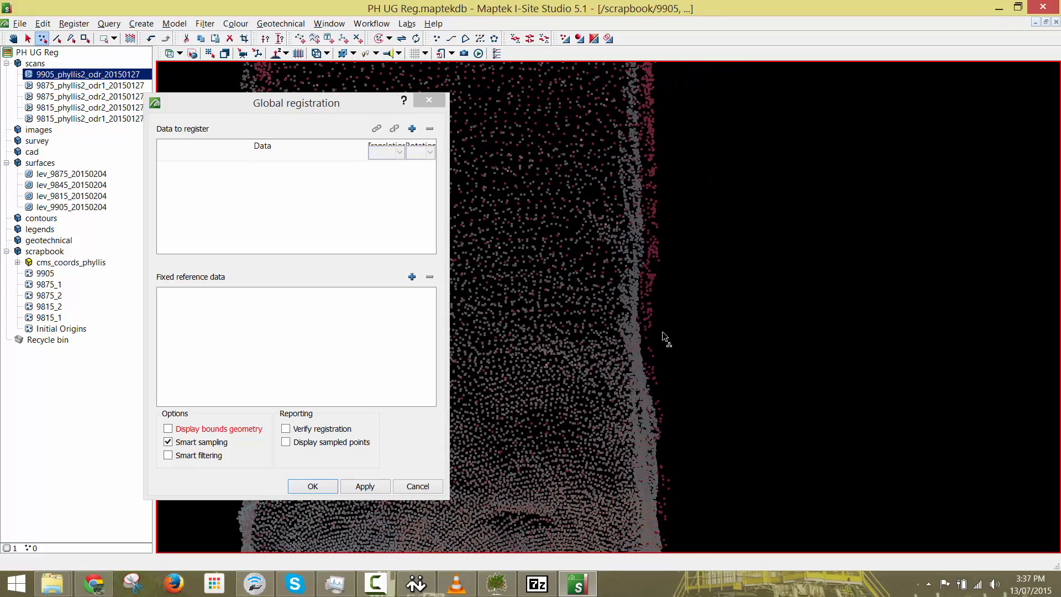
{"action": "middle_click_drag", "start_coordinate": [679, 225], "coordinate": [631, 457]}
{"action": "scroll", "coordinate": [631, 458], "scroll_direction": "up", "scroll_amount": 3}
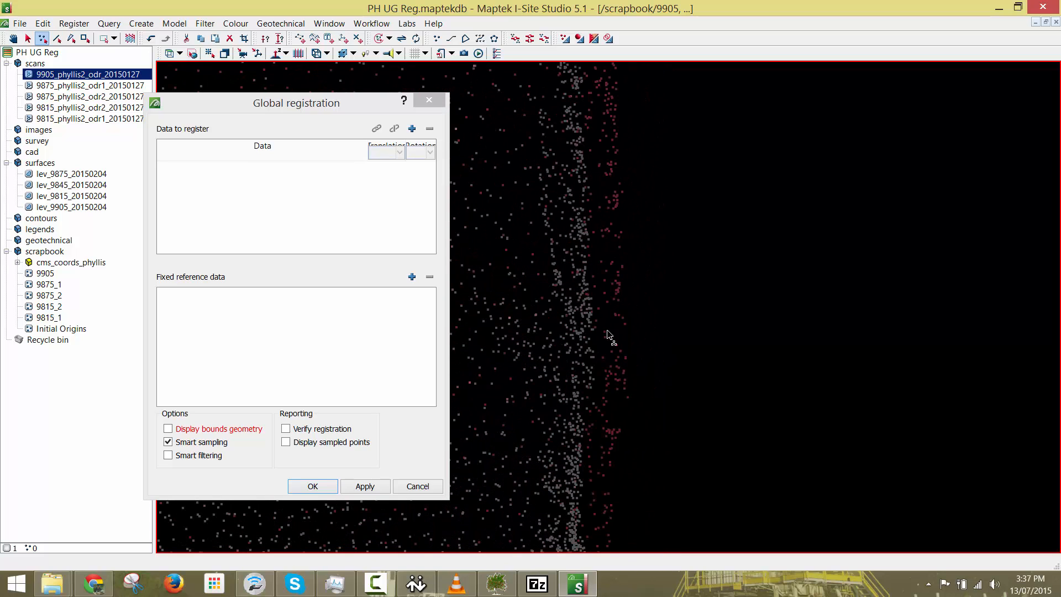
{"action": "middle_click", "coordinate": [622, 307]}
{"action": "left_click", "coordinate": [546, 305]}
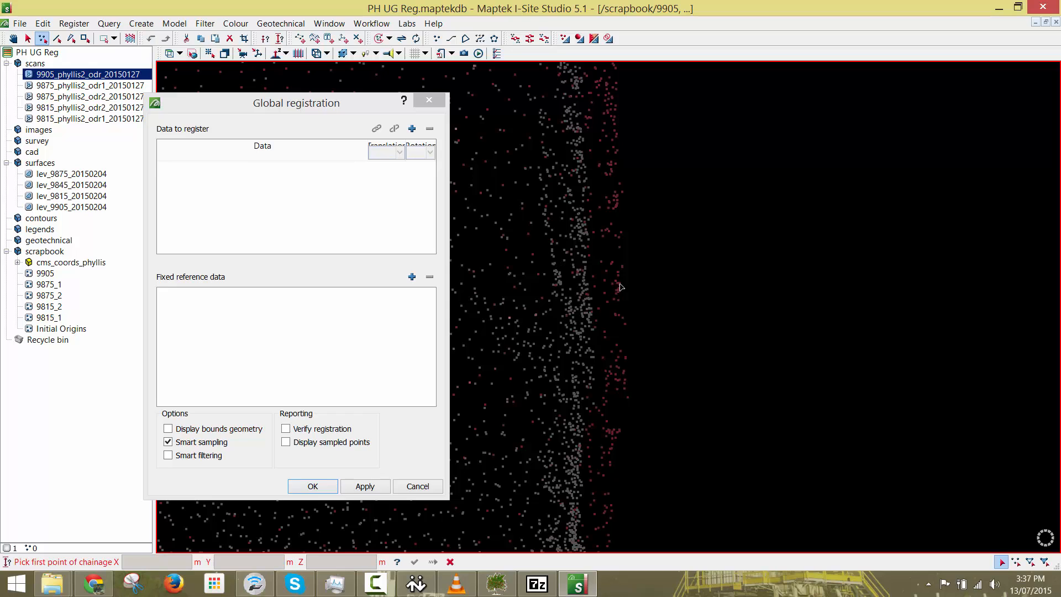
{"action": "left_click", "coordinate": [620, 288]}
{"action": "right_click_drag", "start_coordinate": [735, 300], "coordinate": [801, 350]}
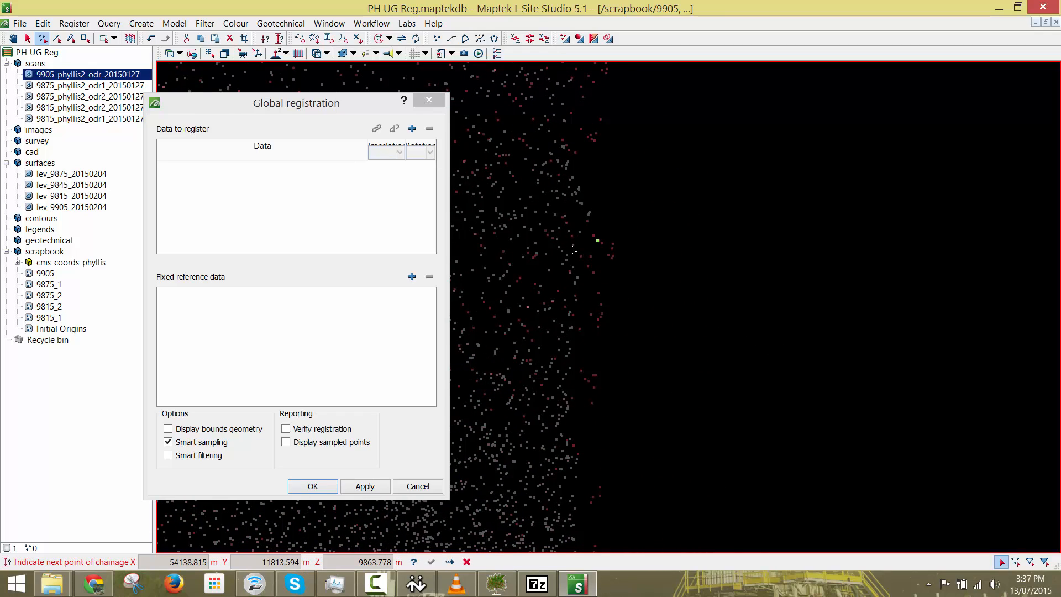
{"action": "left_click", "coordinate": [573, 249]}
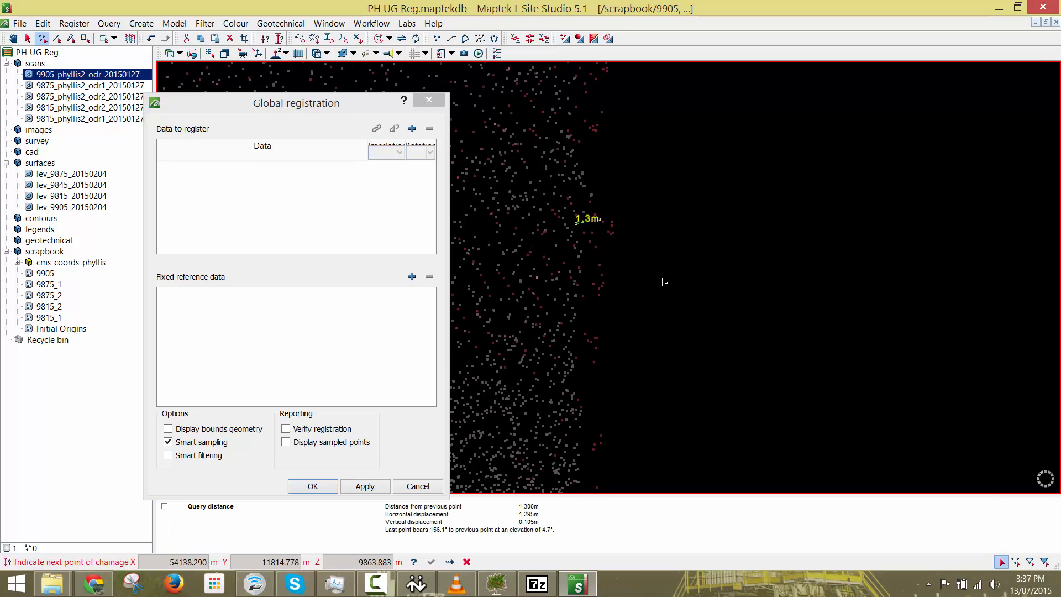
End the distance query, add 9905_phyllis2_odr_20150127 as fixed reference data for the global registration, and turn off Smart sampling.
{"action": "left_click", "coordinate": [466, 562]}
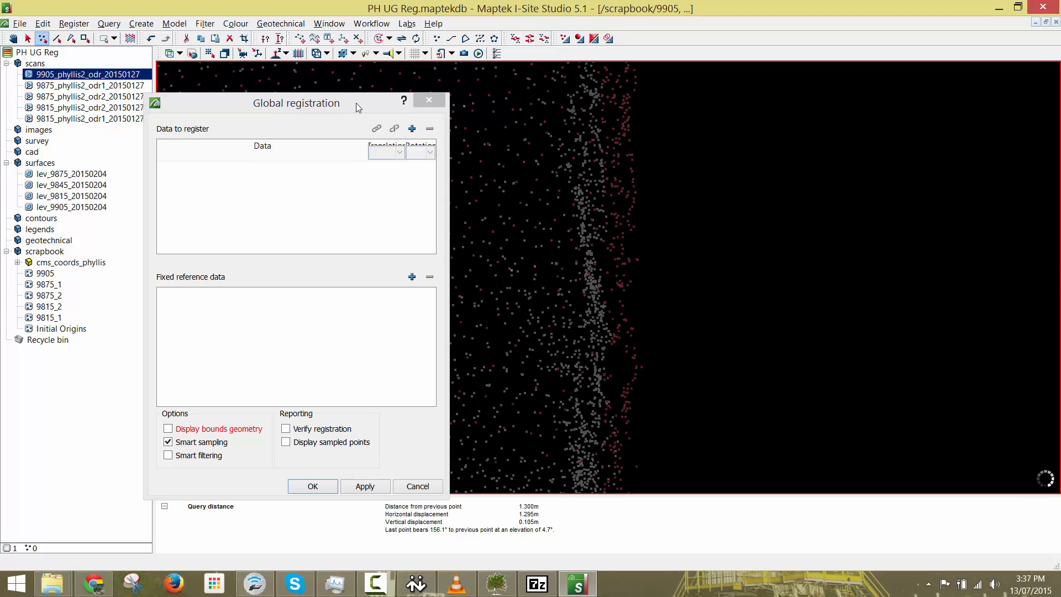
{"action": "scroll", "coordinate": [639, 308], "scroll_direction": "down", "scroll_amount": 3}
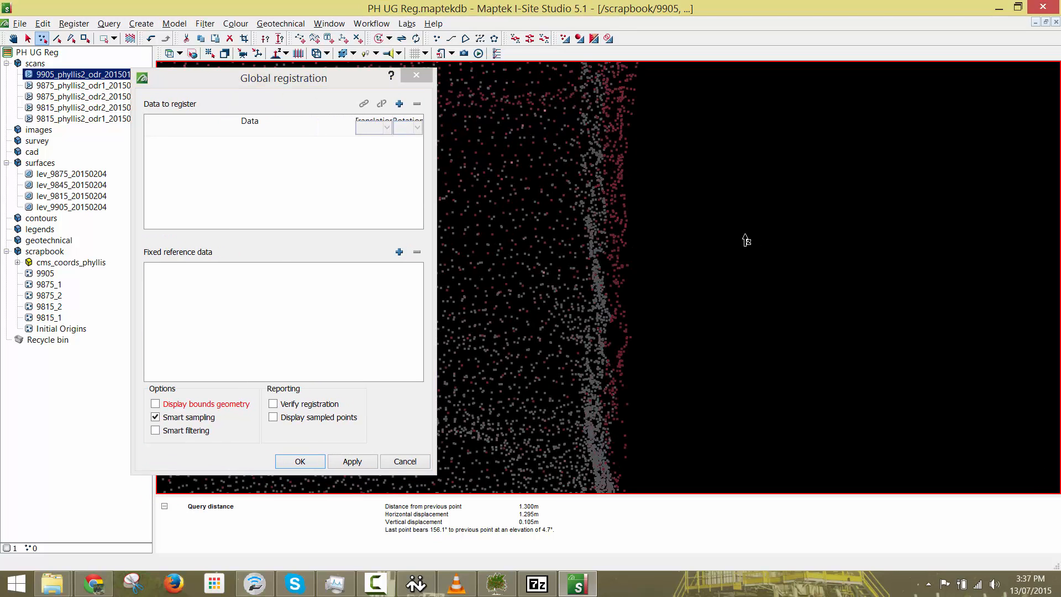
{"action": "scroll", "coordinate": [609, 224], "scroll_direction": "down", "scroll_amount": 5}
{"action": "middle_click_drag", "start_coordinate": [608, 222], "coordinate": [710, 287]}
{"action": "left_click_drag", "start_coordinate": [118, 79], "coordinate": [257, 166]}
{"action": "left_click_drag", "start_coordinate": [269, 313], "coordinate": [271, 311]}
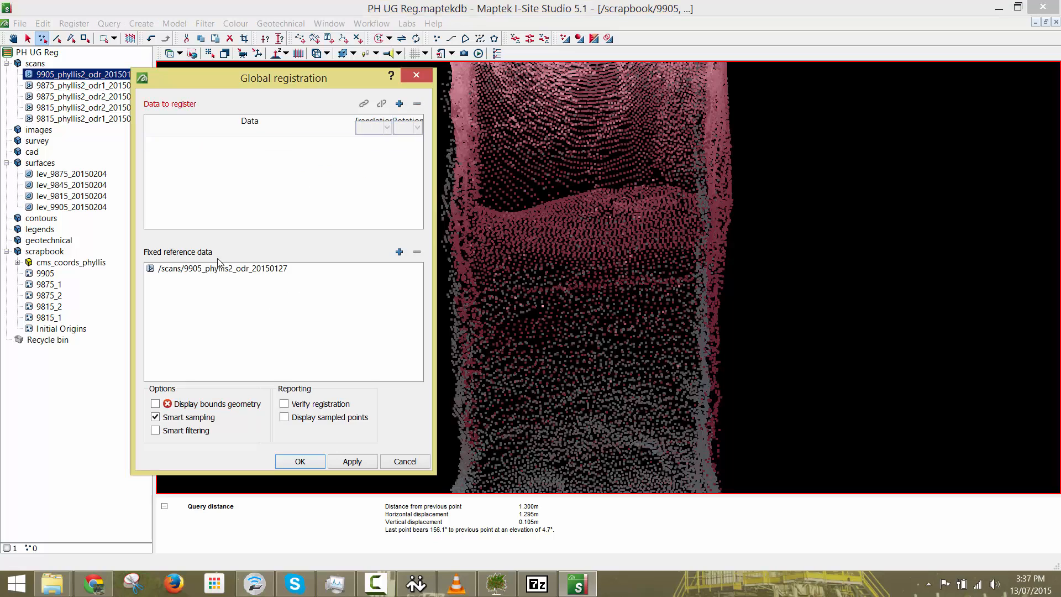
{"action": "left_click", "coordinate": [175, 418]}
{"action": "middle_click_drag", "start_coordinate": [615, 211], "coordinate": [628, 407]}
{"action": "scroll", "coordinate": [628, 331], "scroll_direction": "down", "scroll_amount": 3}
{"action": "right_click_drag", "start_coordinate": [628, 292], "coordinate": [661, 333]}
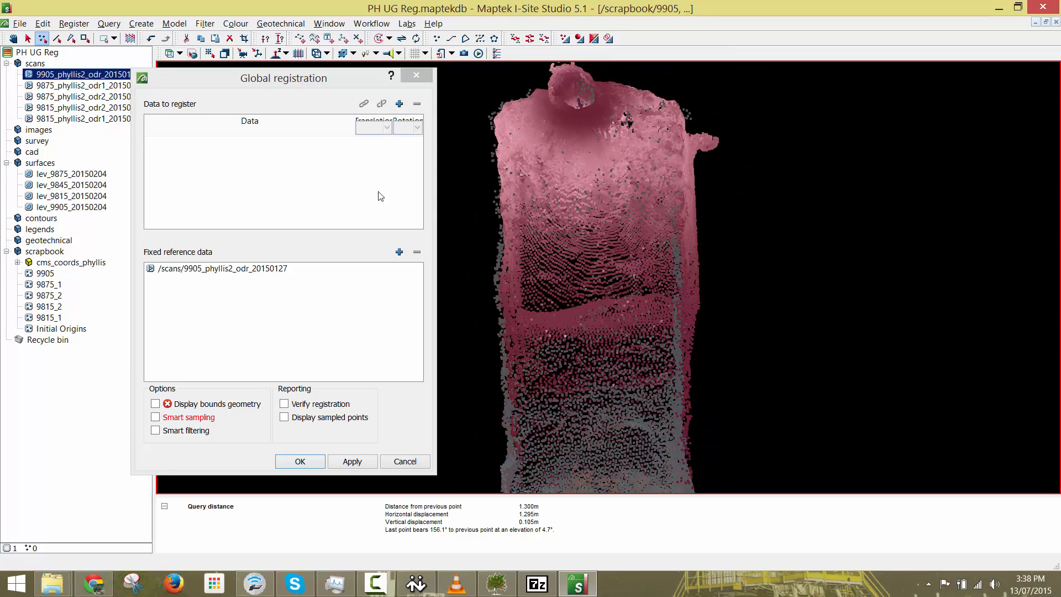
Add both 9875 scans and their origin points 9875_1 and 9875_2 to the data to register.
{"action": "left_click", "coordinate": [124, 96]}
{"action": "left_click", "coordinate": [110, 86], "text": "shift"}
{"action": "left_click_drag", "start_coordinate": [111, 86], "coordinate": [216, 160]}
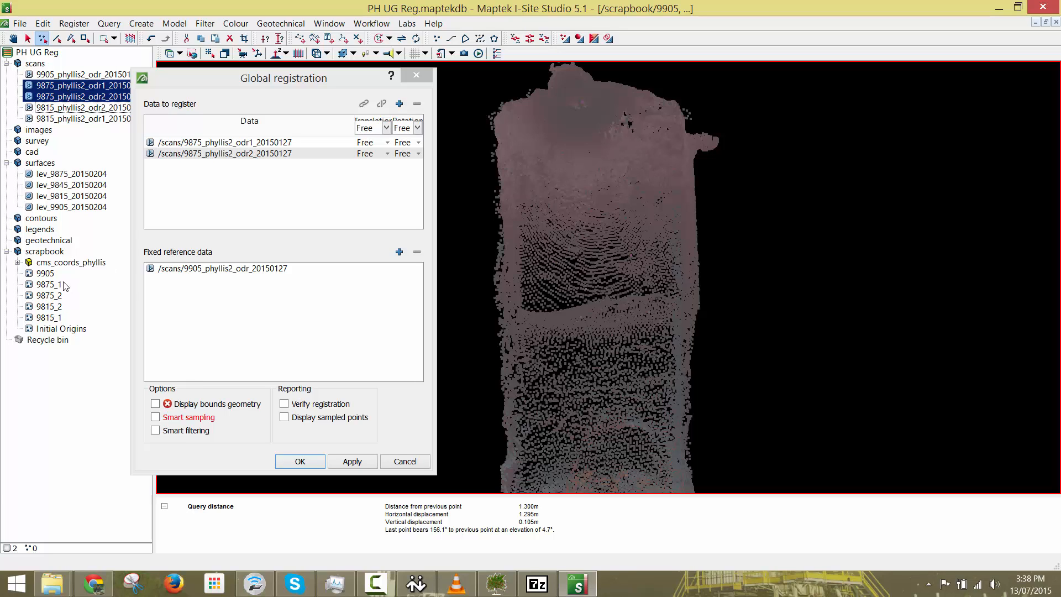
{"action": "left_click_drag", "start_coordinate": [49, 284], "coordinate": [243, 221]}
{"action": "left_click_drag", "start_coordinate": [83, 296], "coordinate": [263, 218]}
Group origin point 9875_2 with scan 9875_phyllis2_odr2_20150127 and mark the origin point as associated.
{"action": "left_click", "coordinate": [222, 176]}
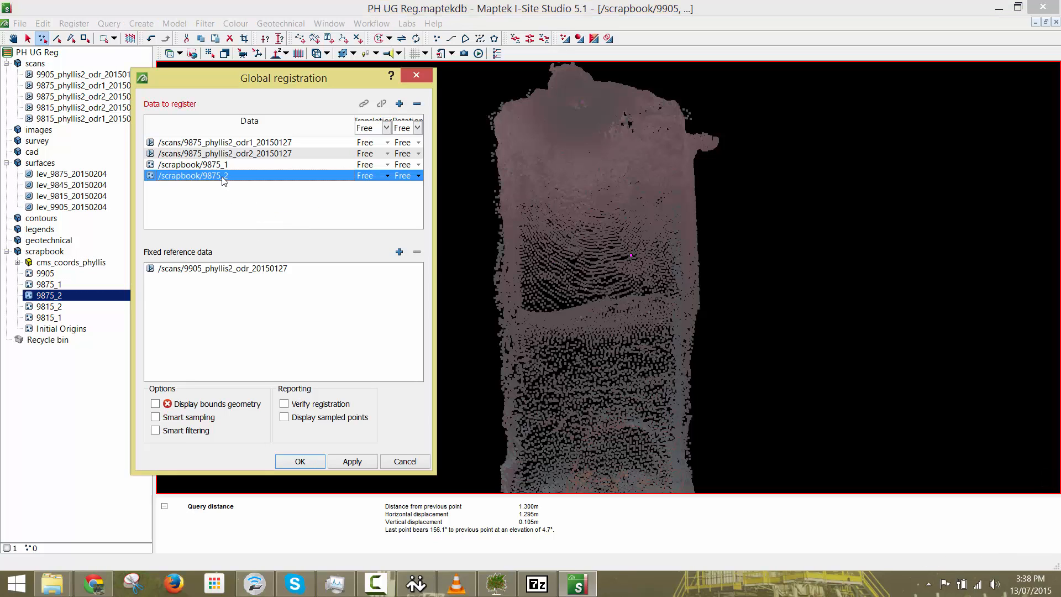
{"action": "left_click", "coordinate": [204, 154], "text": "ctrl"}
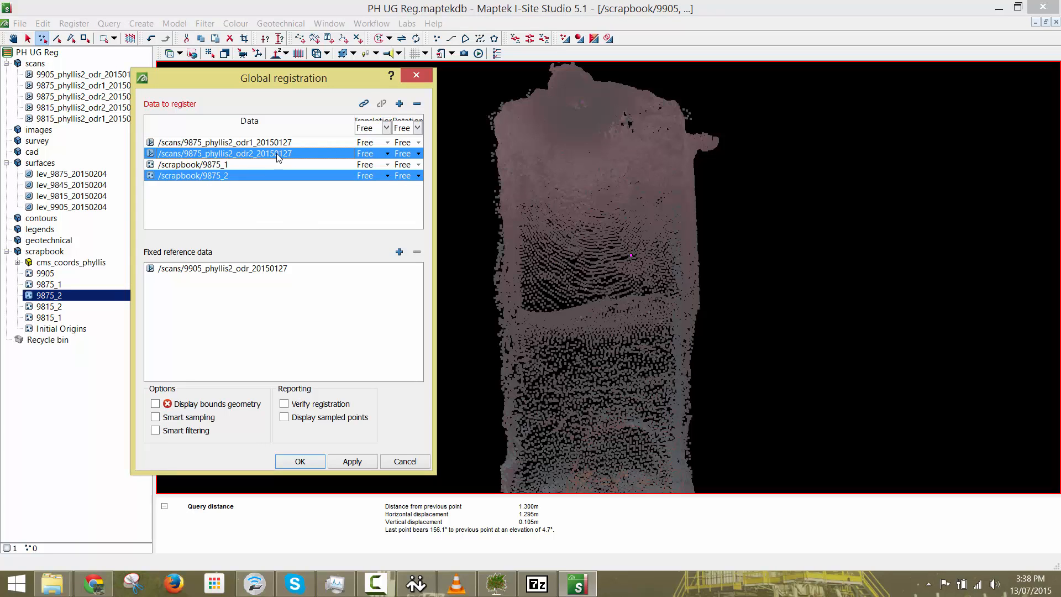
{"action": "left_click", "coordinate": [363, 104]}
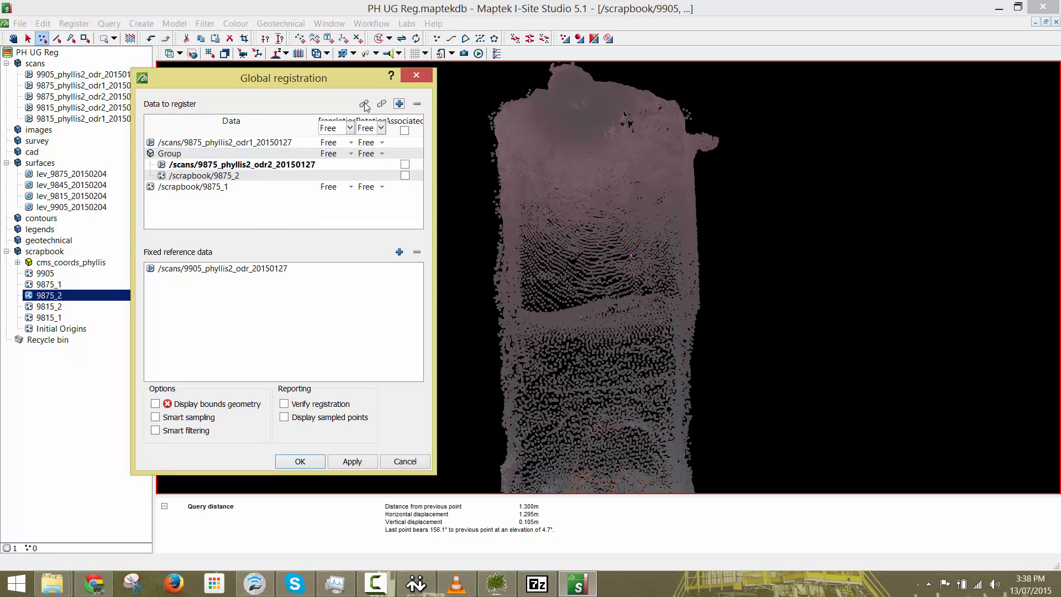
{"action": "left_click", "coordinate": [226, 177]}
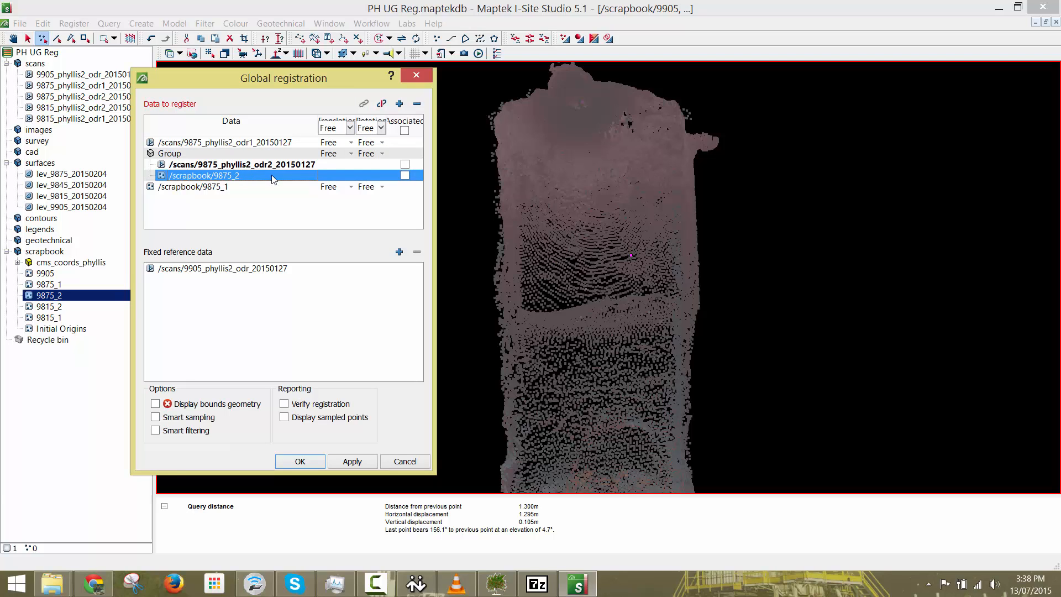
{"action": "left_click", "coordinate": [405, 175]}
Group origin point 9875_1 with scan 9875_phyllis2_odr1_20150127 and mark the origin point as associated.
{"action": "left_click", "coordinate": [198, 188]}
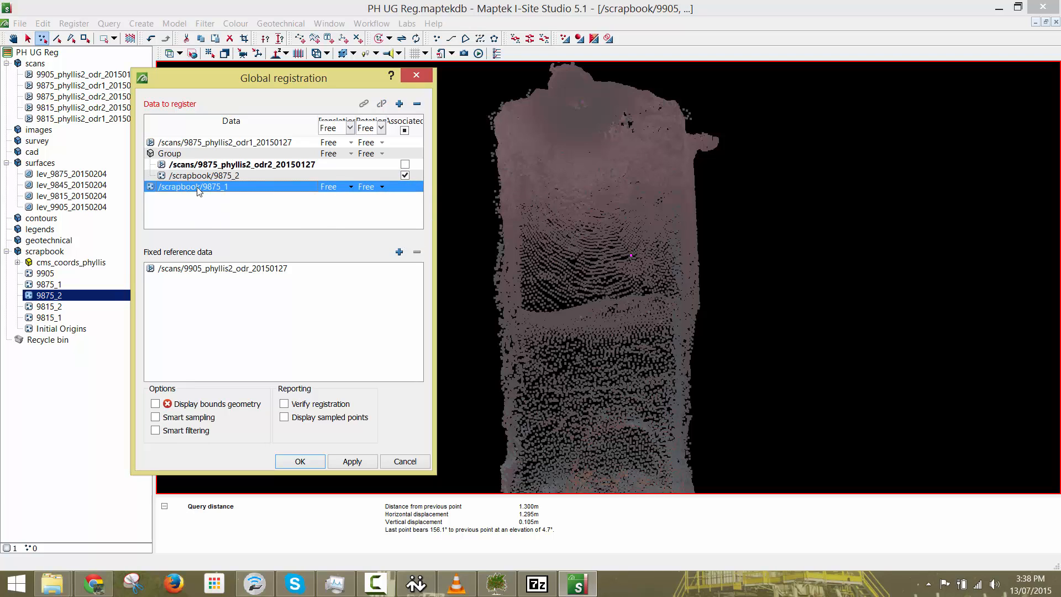
{"action": "left_click", "coordinate": [263, 144], "text": "ctrl"}
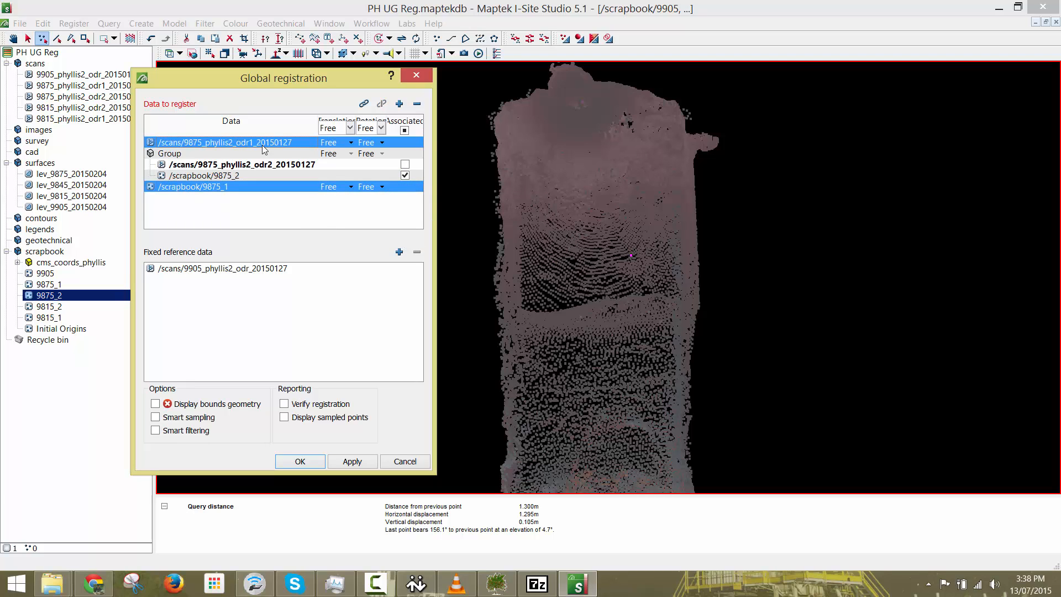
{"action": "left_click", "coordinate": [363, 104]}
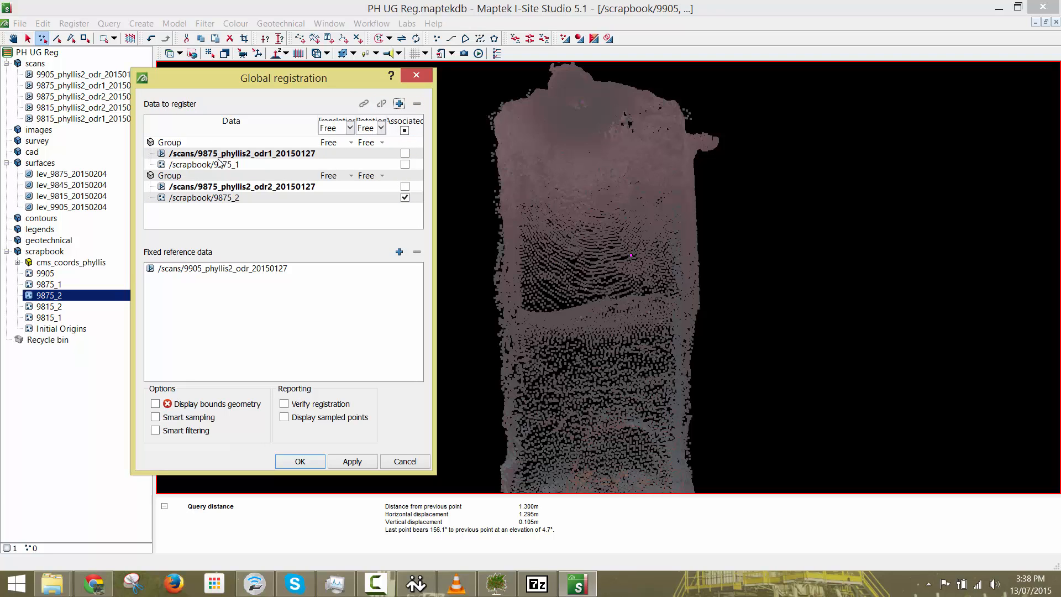
{"action": "left_click", "coordinate": [347, 168]}
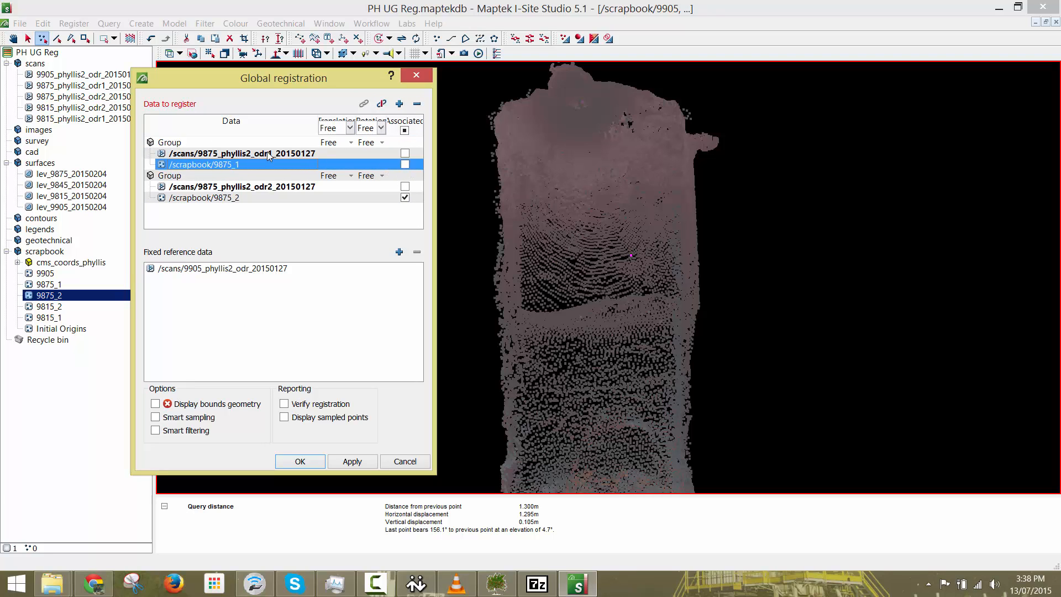
{"action": "left_click", "coordinate": [405, 164]}
Show only the 9905 scan and the two 9875 scans, and examine how their walls line up.
{"action": "left_click", "coordinate": [73, 78]}
{"action": "left_click", "coordinate": [78, 97], "text": "shift"}
{"action": "right_click", "coordinate": [818, 151]}
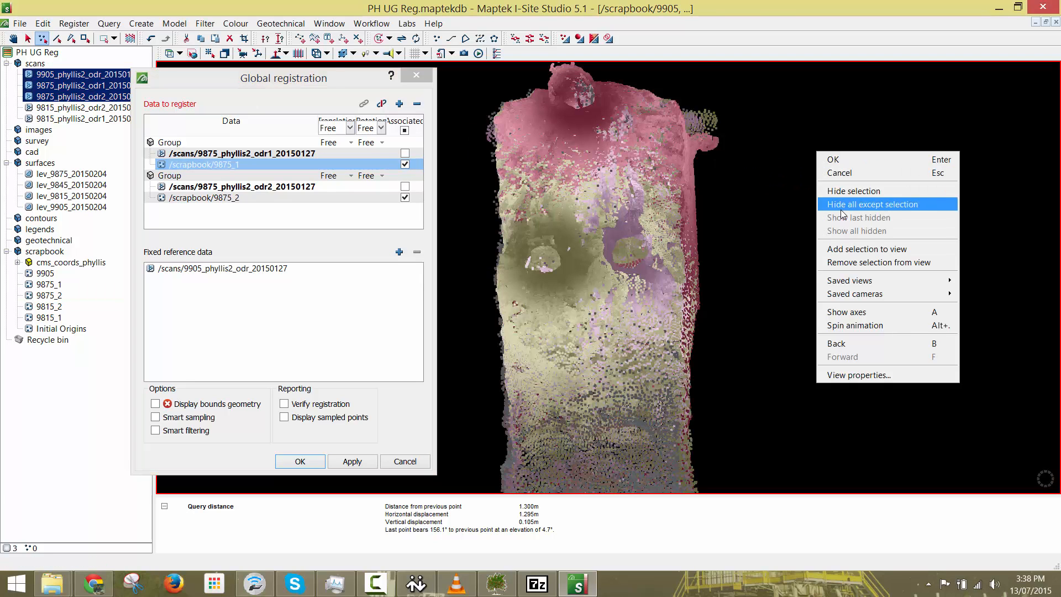
{"action": "left_click", "coordinate": [841, 205]}
{"action": "left_click_drag", "start_coordinate": [791, 296], "coordinate": [717, 327]}
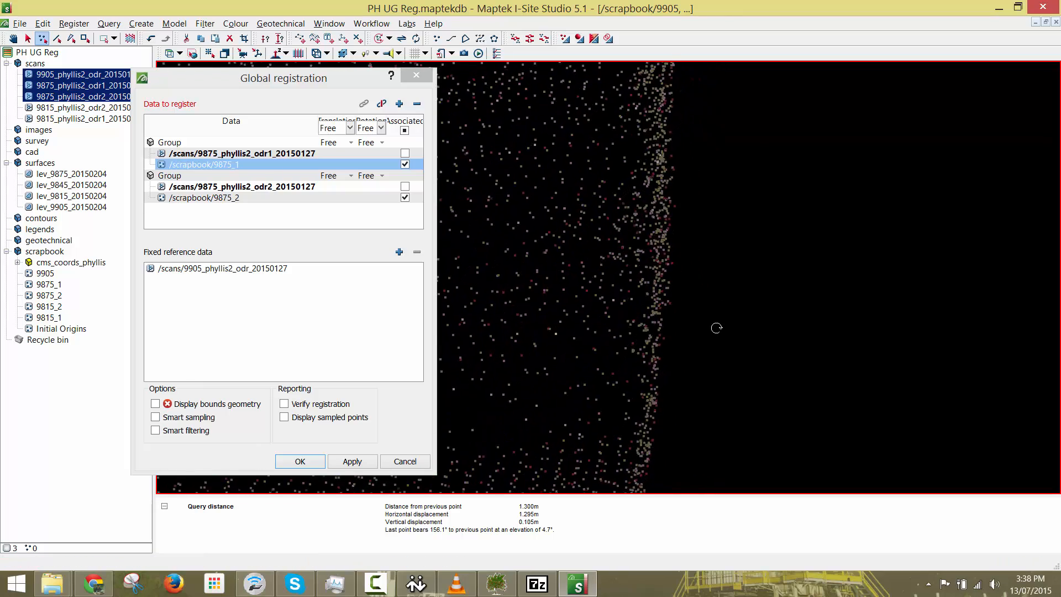
{"action": "right_click_drag", "start_coordinate": [717, 328], "coordinate": [828, 212]}
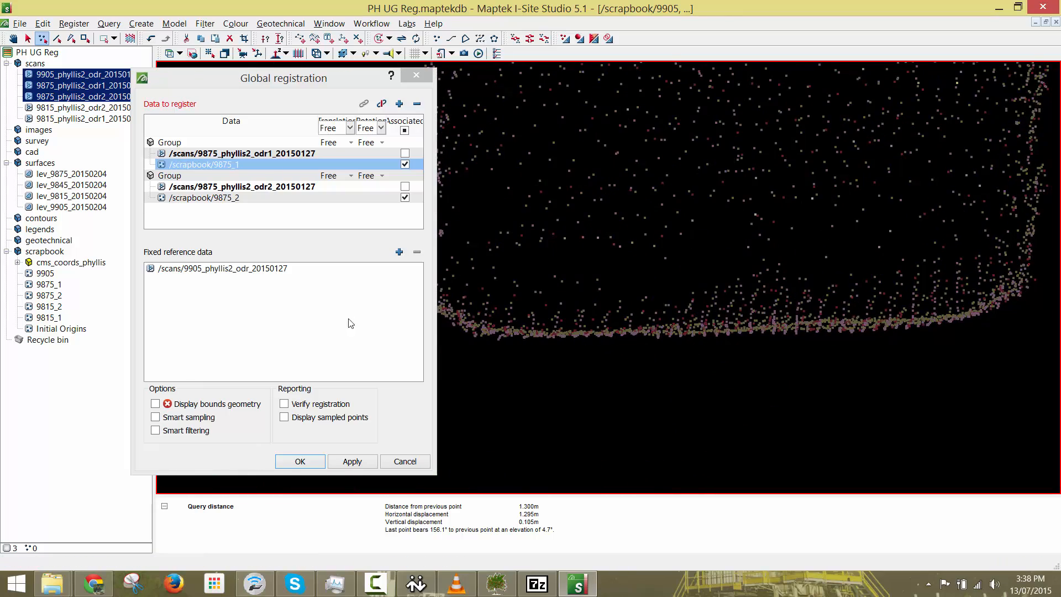
Apply the registration of the two 9875 groups against the fixed 9905 scan four times, inspecting the scan overlap between runs.
{"action": "left_click", "coordinate": [338, 460]}
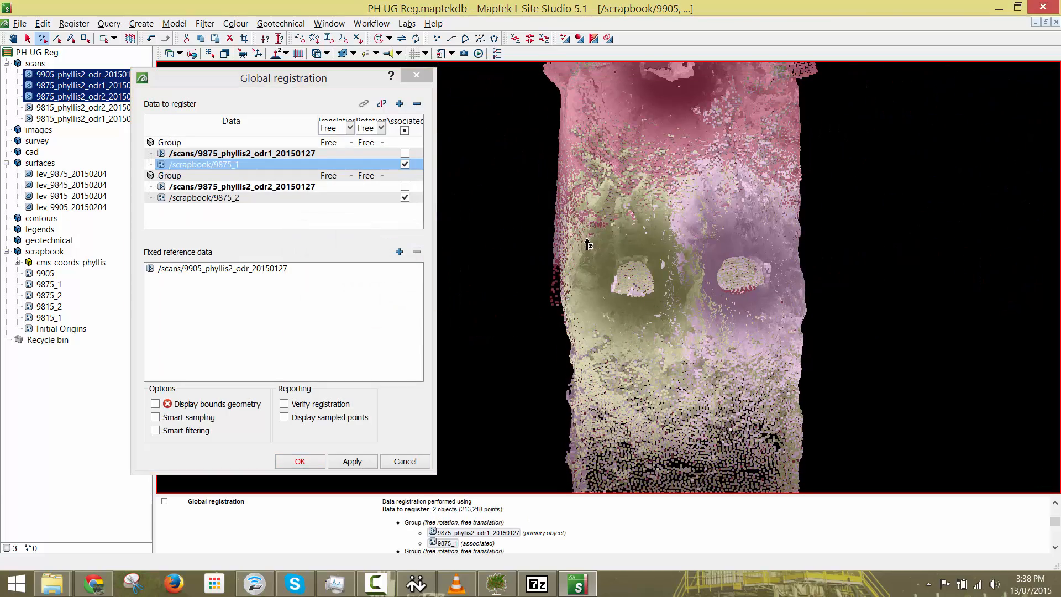
{"action": "right_click_drag", "start_coordinate": [578, 371], "coordinate": [575, 404]}
{"action": "scroll", "coordinate": [559, 220], "scroll_direction": "up", "scroll_amount": 5}
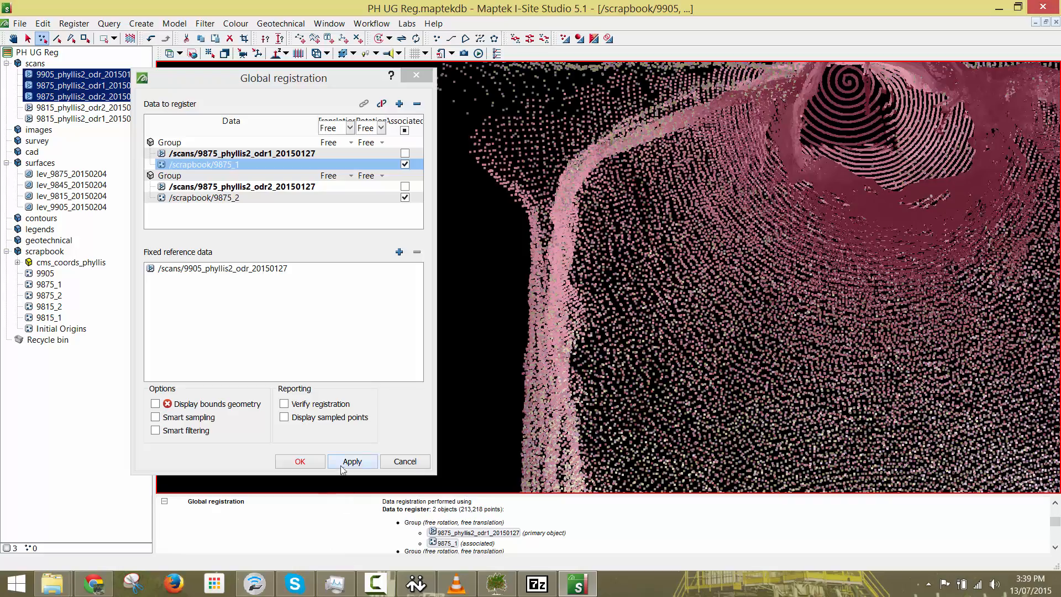
{"action": "left_click", "coordinate": [341, 466]}
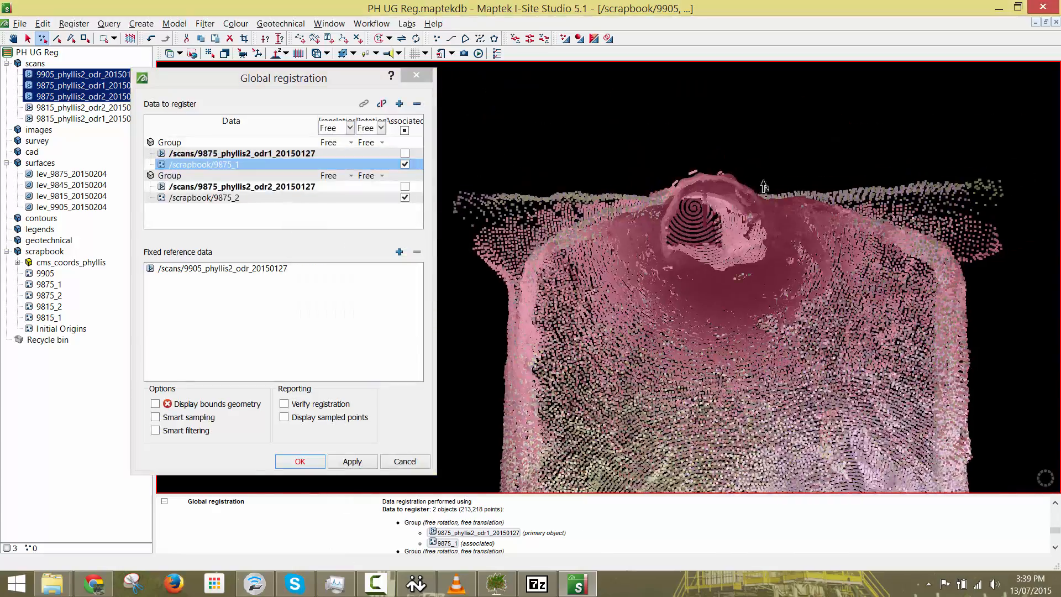
{"action": "scroll", "coordinate": [764, 186], "scroll_direction": "up", "scroll_amount": 4}
{"action": "middle_click", "coordinate": [713, 227]}
{"action": "right_click_drag", "start_coordinate": [713, 227], "coordinate": [840, 260]}
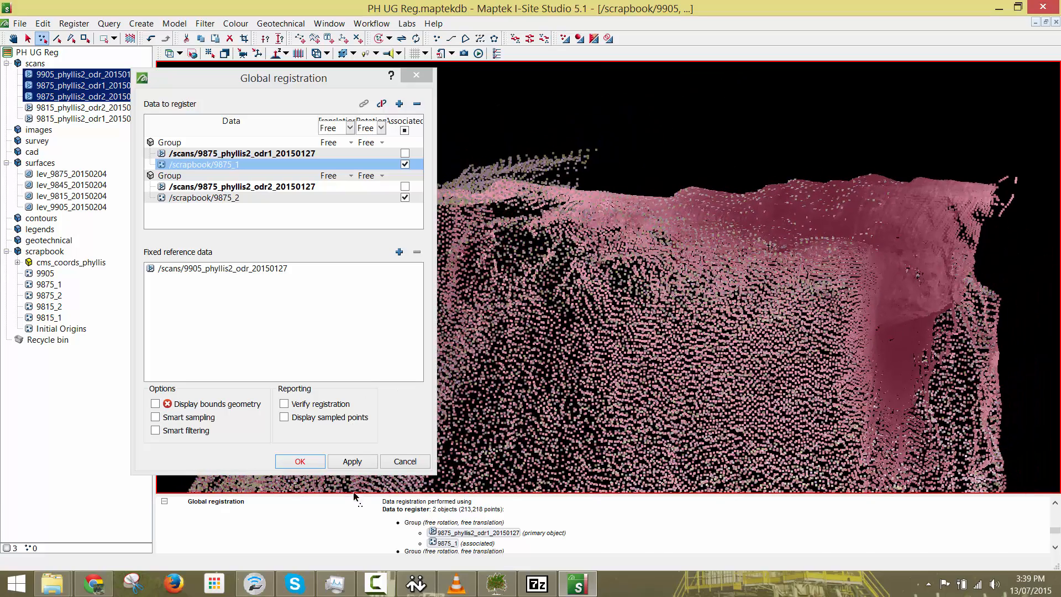
{"action": "left_click", "coordinate": [351, 462]}
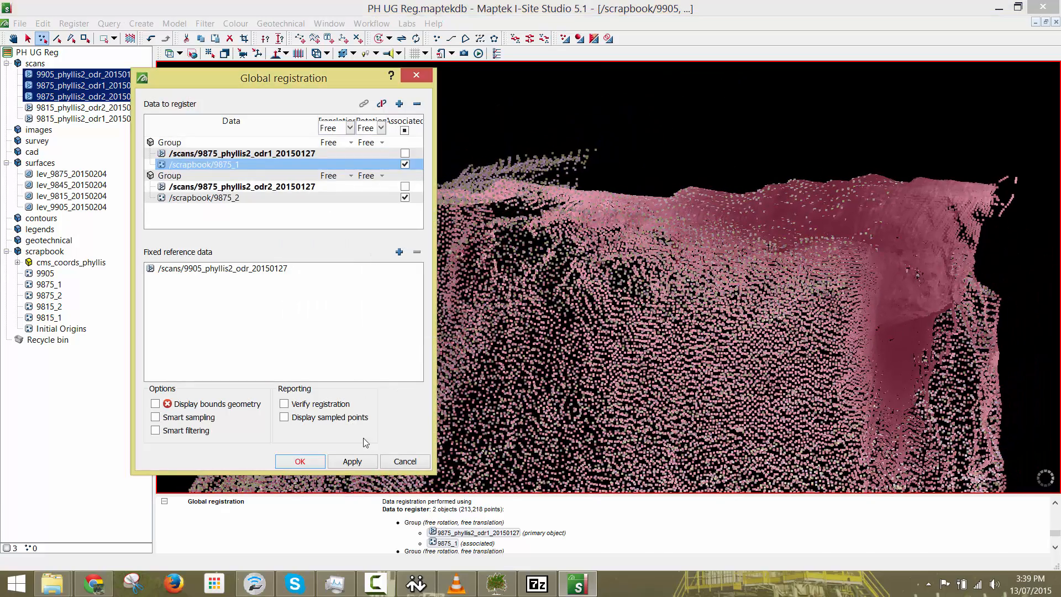
{"action": "left_click", "coordinate": [352, 461]}
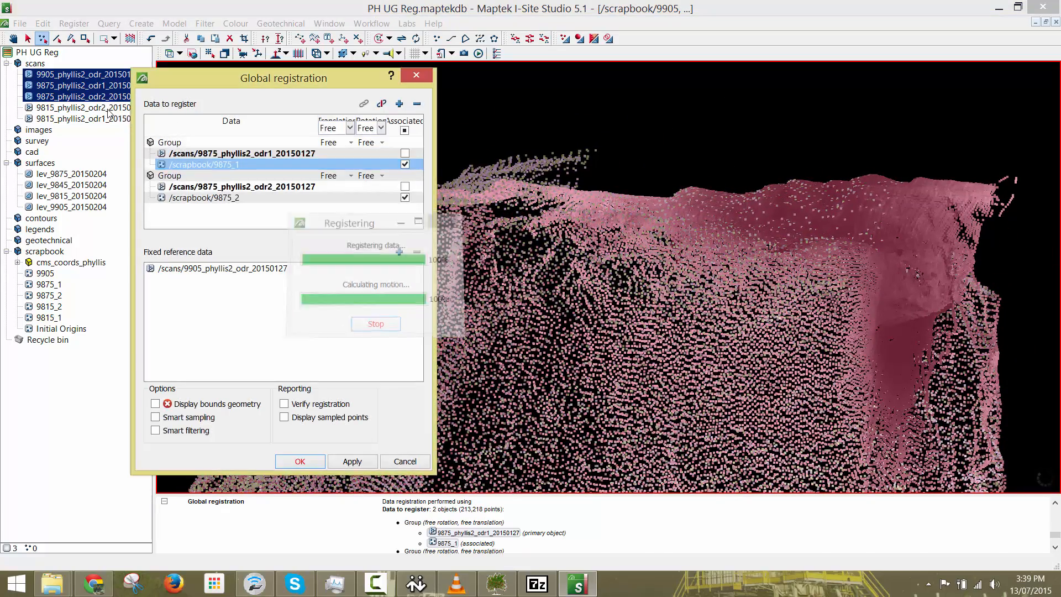
Add the two 9815 scans to the view and inspect their fit with the 9905 and 9875 scans along the stope walls.
{"action": "left_click", "coordinate": [108, 109]}
{"action": "left_click", "coordinate": [110, 118], "text": "shift"}
{"action": "left_click_drag", "start_coordinate": [110, 118], "coordinate": [622, 121]}
{"action": "middle_click_drag", "start_coordinate": [790, 117], "coordinate": [795, 244]}
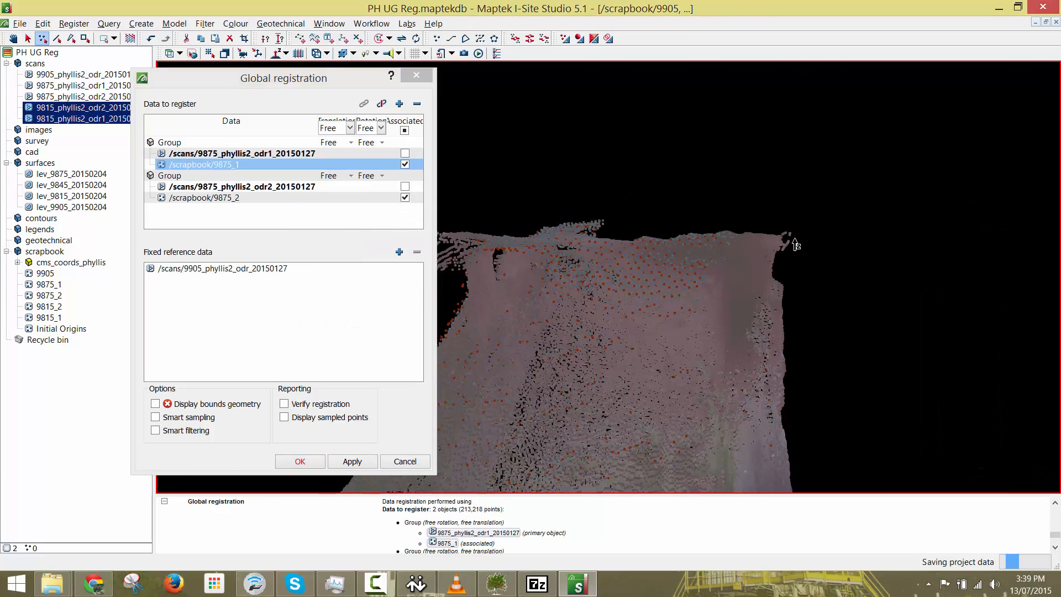
{"action": "right_click_drag", "start_coordinate": [795, 244], "coordinate": [612, 128]}
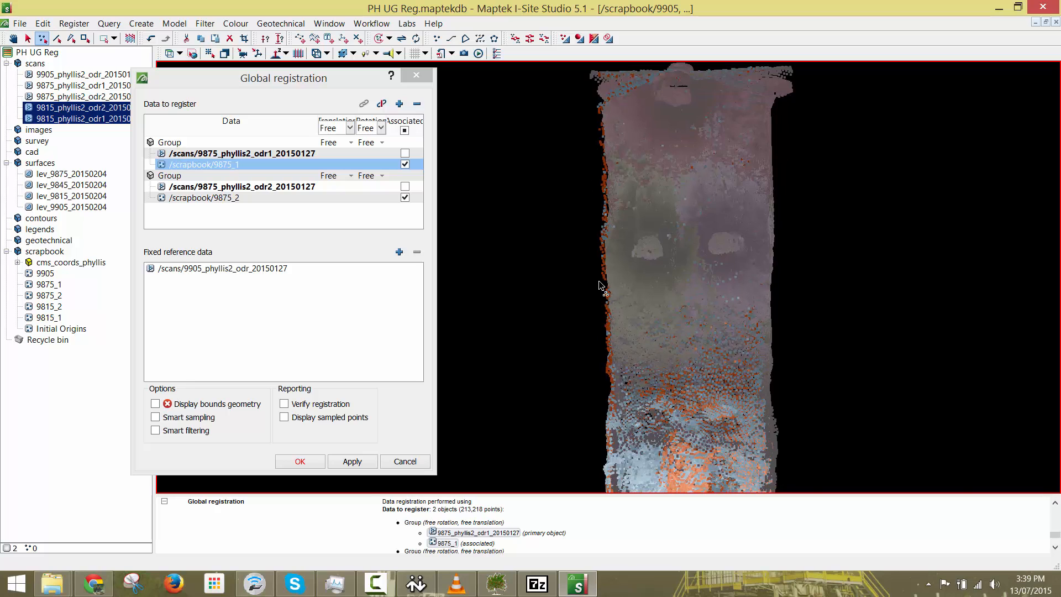
{"action": "scroll", "coordinate": [603, 287], "scroll_direction": "up", "scroll_amount": 4}
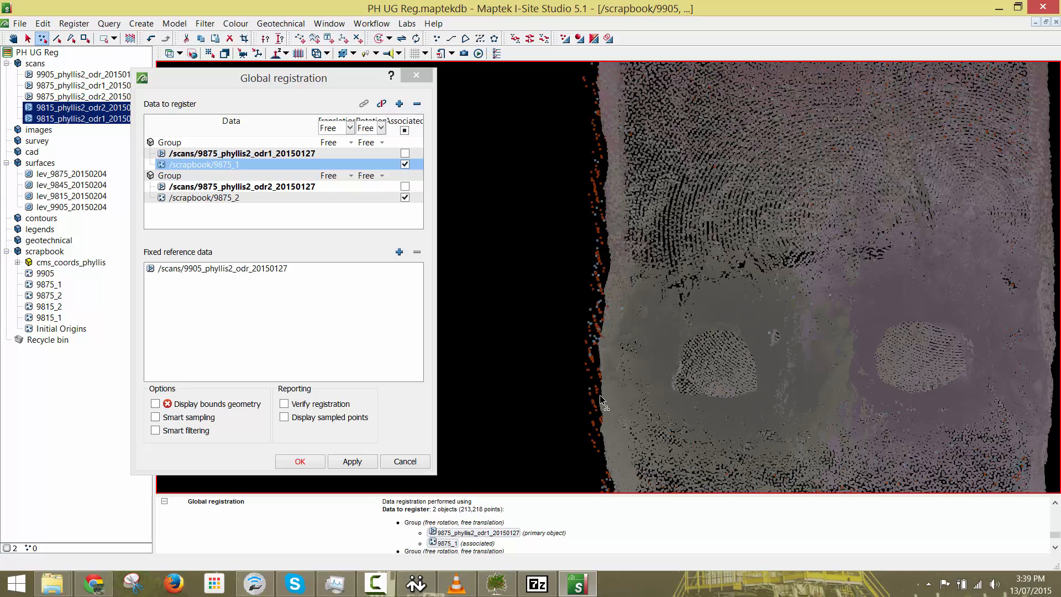
{"action": "scroll", "coordinate": [706, 403], "scroll_direction": "down", "scroll_amount": 6}
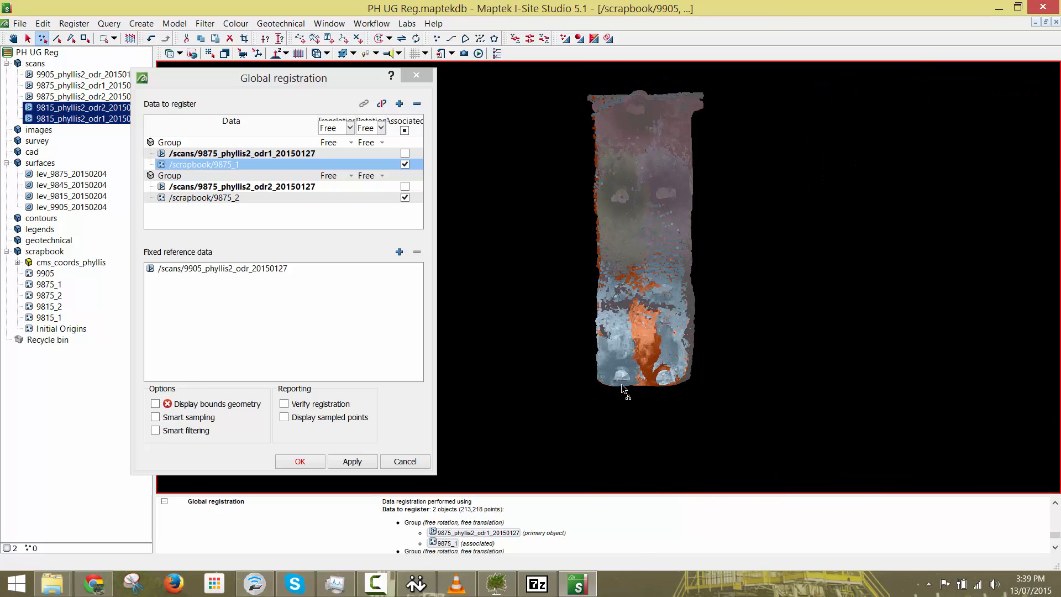
{"action": "scroll", "coordinate": [599, 227], "scroll_direction": "up", "scroll_amount": 4}
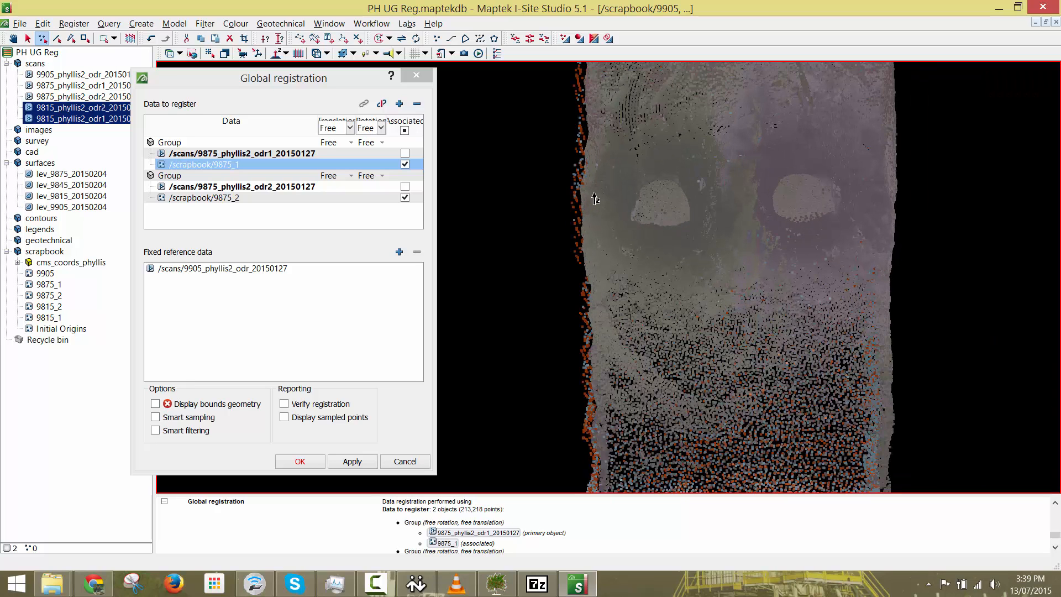
Add both 9815 scans and origin points 9815_2 and 9815_1 to the data to register, enlarging the dialog to fit the list.
{"action": "left_click", "coordinate": [399, 104]}
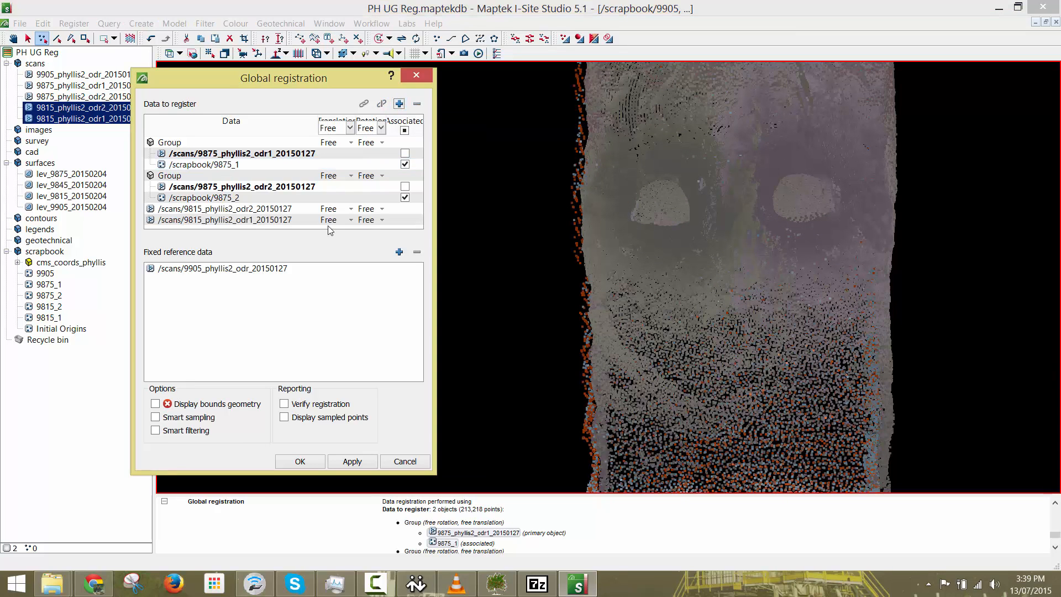
{"action": "left_click", "coordinate": [63, 308]}
{"action": "left_click", "coordinate": [61, 318], "text": "shift"}
{"action": "left_click_drag", "start_coordinate": [61, 318], "coordinate": [290, 221]}
{"action": "left_click_drag", "start_coordinate": [350, 69], "coordinate": [350, 26]}
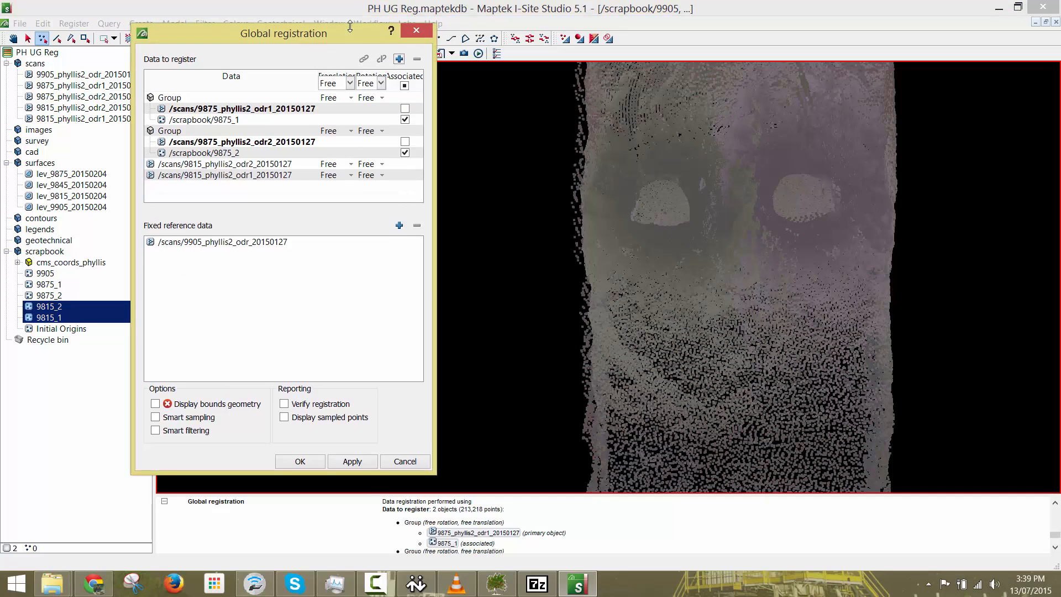
{"action": "left_click_drag", "start_coordinate": [49, 312], "coordinate": [252, 188]}
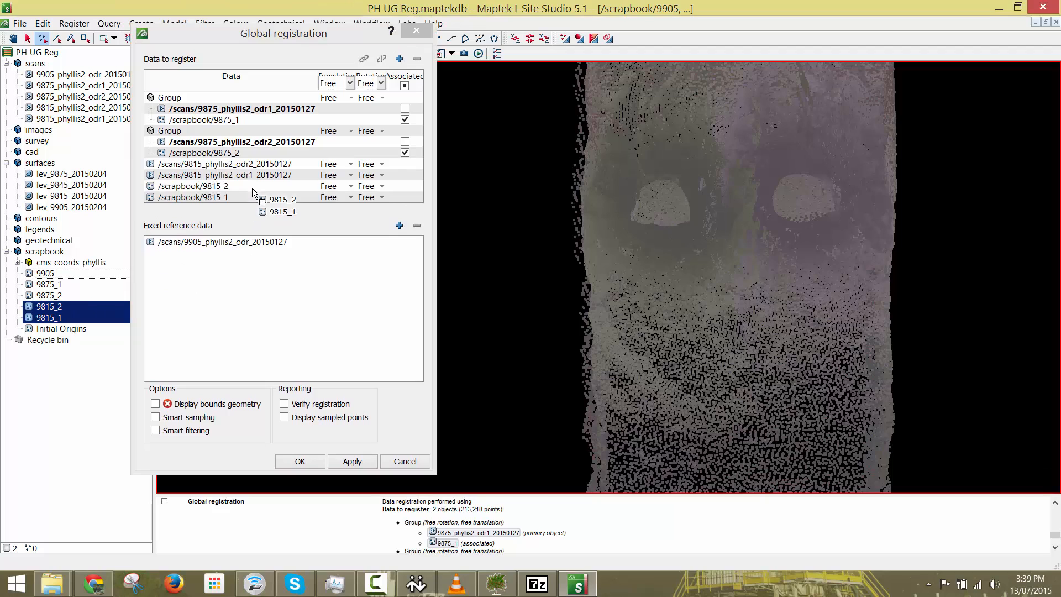
Group origin point 9815_1 with scan 9815_phyllis2_odr1_20150127 in the data to register.
{"action": "left_click", "coordinate": [236, 199]}
{"action": "left_click", "coordinate": [241, 176], "text": "ctrl"}
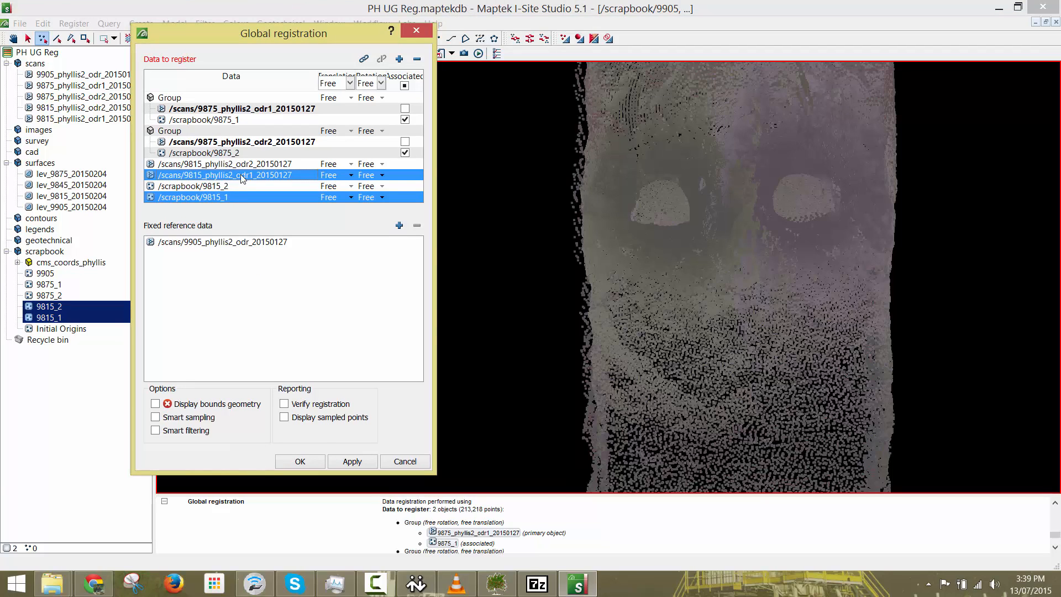
{"action": "left_click", "coordinate": [364, 59]}
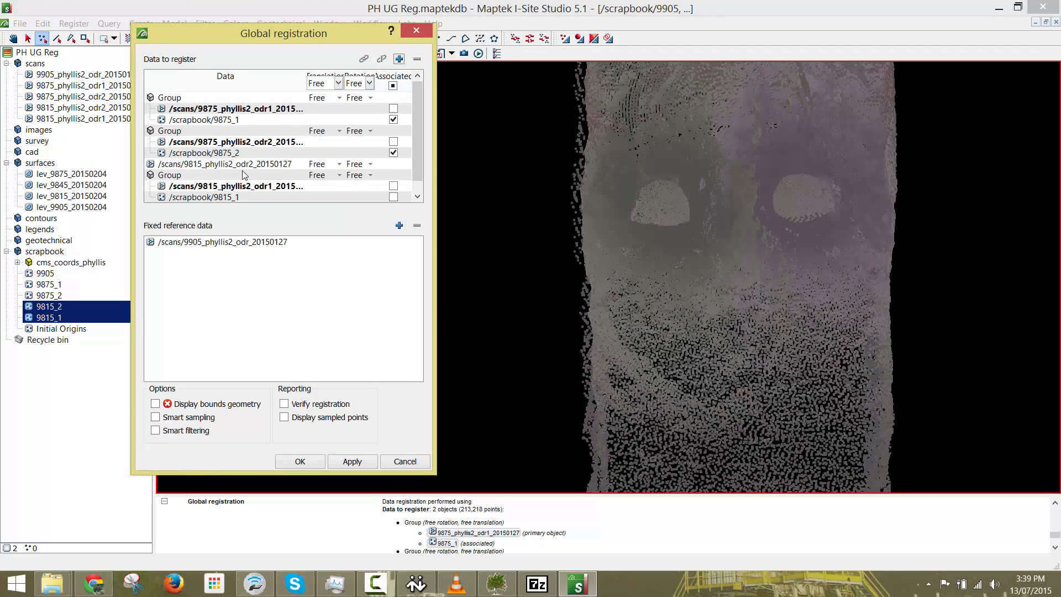
Group origin point 9815_2 with scan 9815_phyllis2_odr2_20150127 and mark the origin point as associated.
{"action": "left_click", "coordinate": [225, 198]}
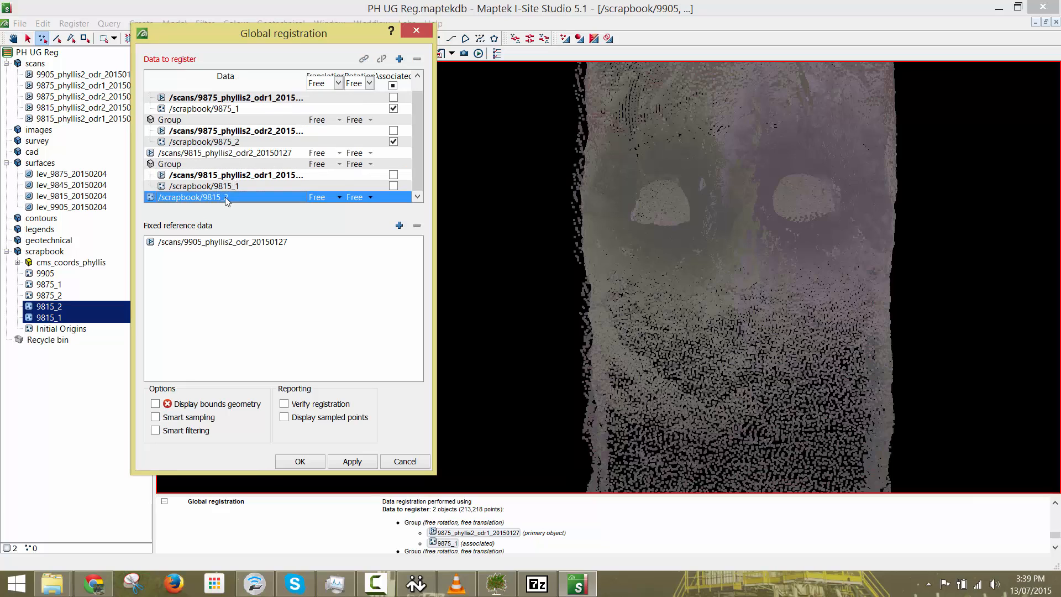
{"action": "left_click", "coordinate": [239, 156], "text": "ctrl"}
{"action": "left_click", "coordinate": [364, 59]}
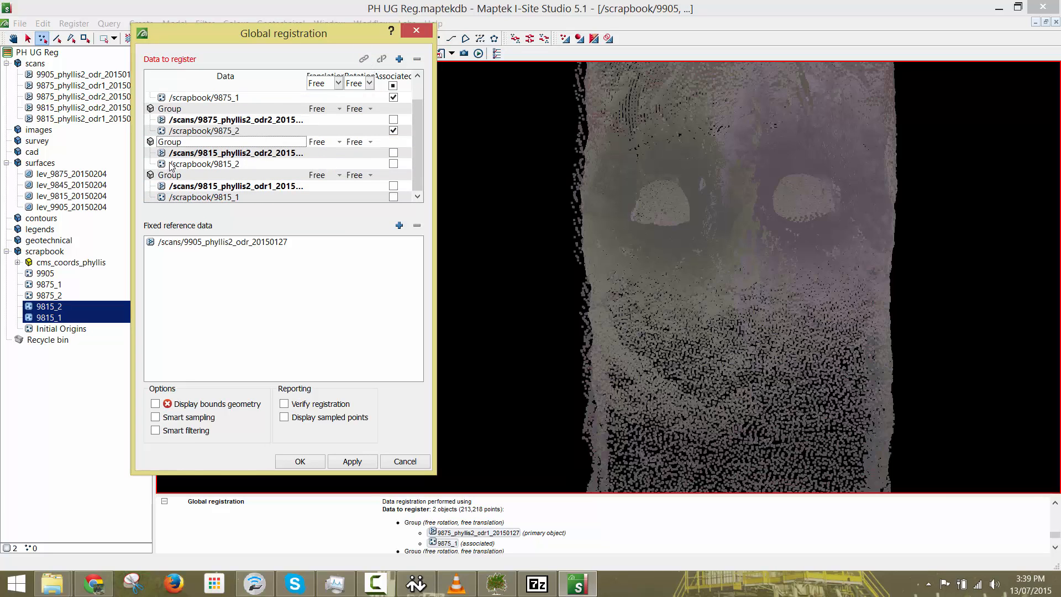
{"action": "left_click", "coordinate": [234, 164]}
{"action": "left_click", "coordinate": [393, 164]}
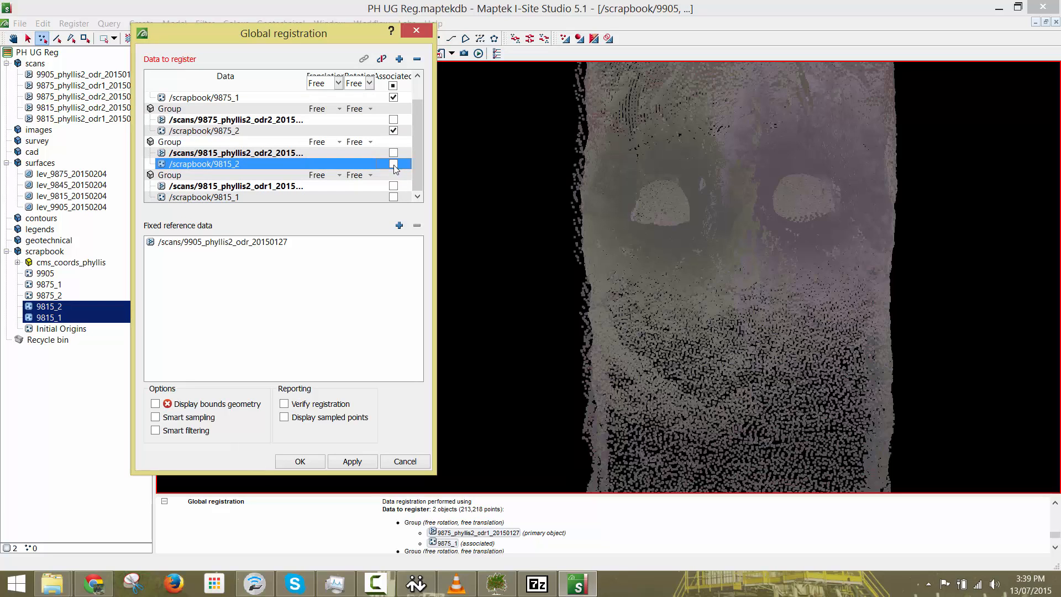
Mark origin point 9815_1 as associated and apply the global registration of all four groups against the 9905 scan.
{"action": "left_click", "coordinate": [393, 197]}
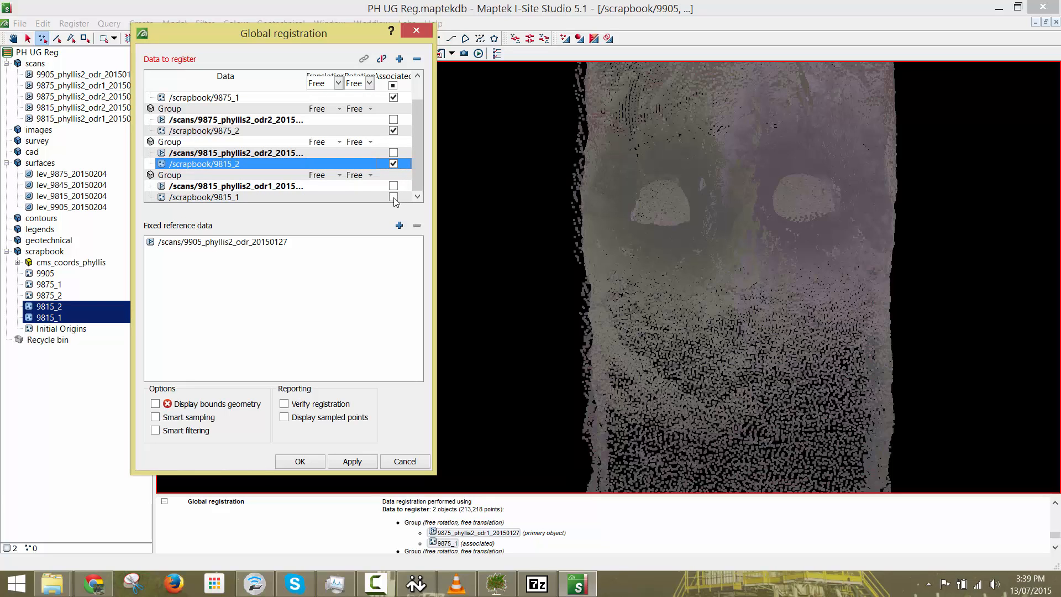
{"action": "left_click", "coordinate": [536, 314]}
{"action": "left_click", "coordinate": [360, 463]}
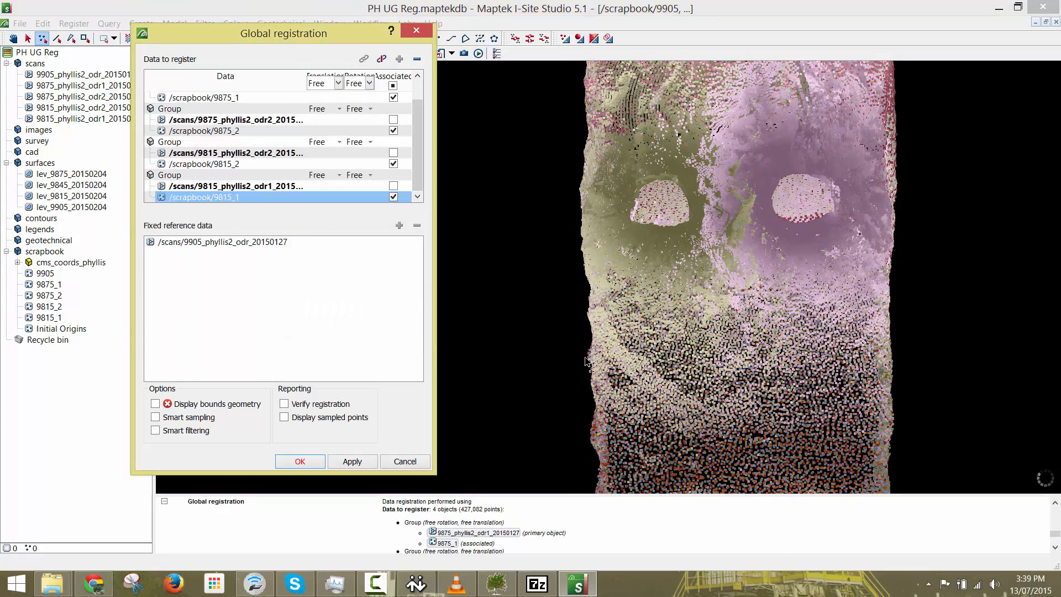
Undo the last registration and apply the global registration again with the same groups.
{"action": "left_click_drag", "start_coordinate": [220, 35], "coordinate": [214, 74]}
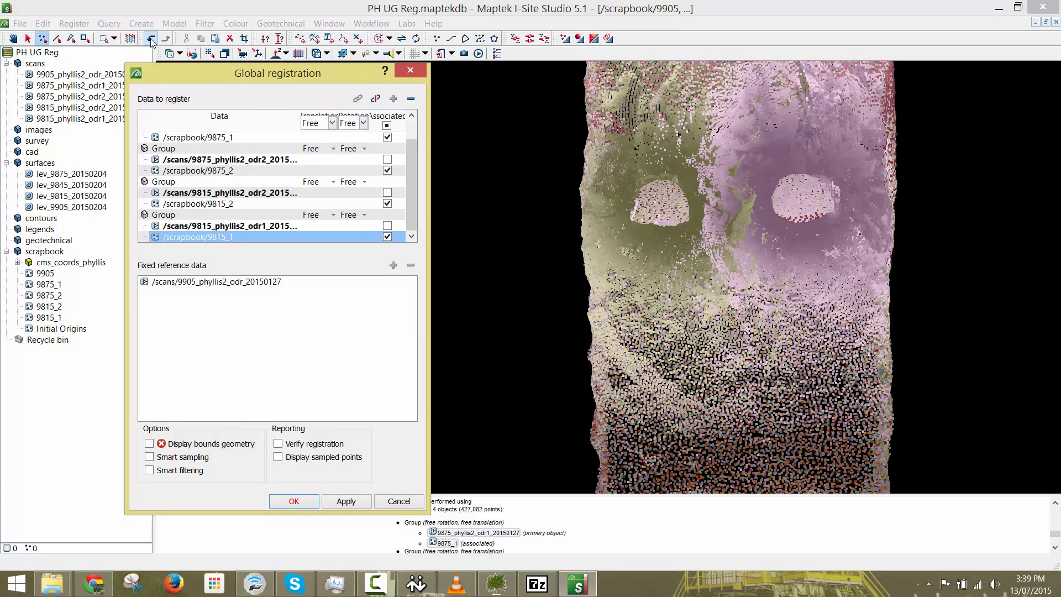
{"action": "left_click", "coordinate": [151, 39]}
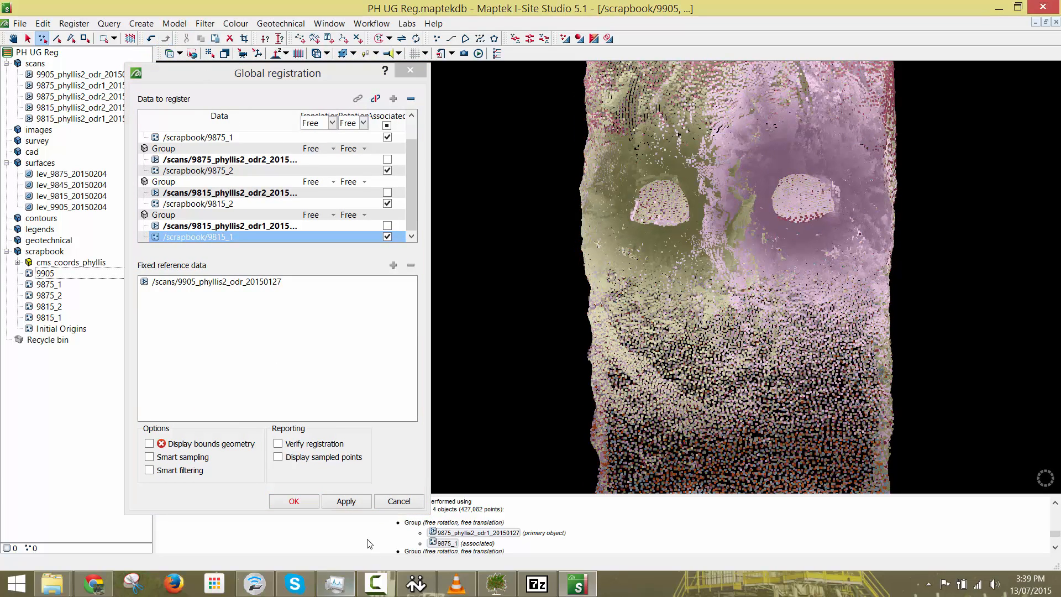
{"action": "left_click", "coordinate": [346, 500]}
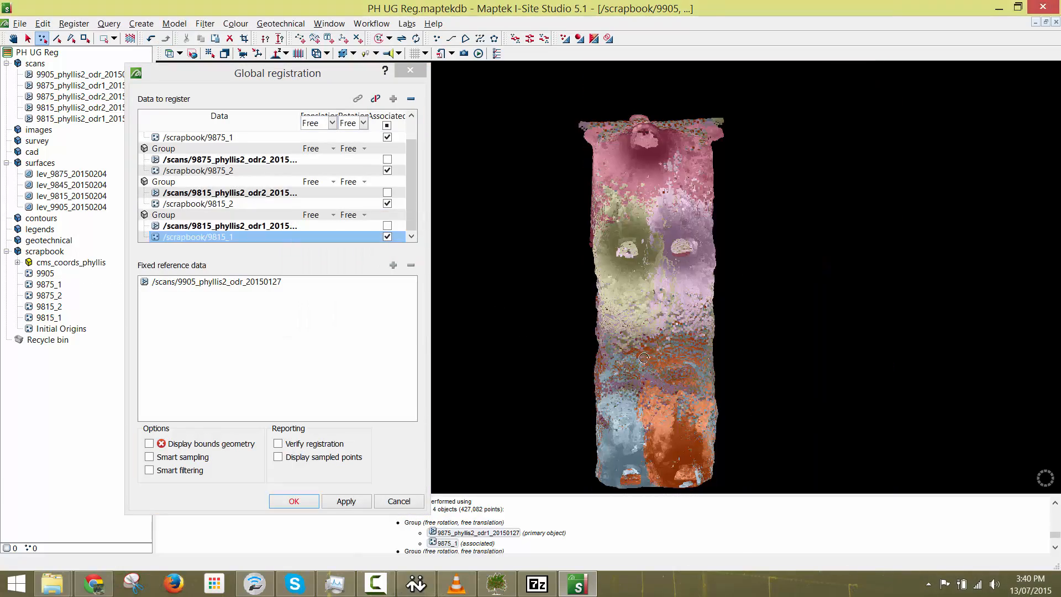
Repeat the global registration twice while checking the fit of the 9815 scans around the lowest stope openings.
{"action": "scroll", "coordinate": [614, 361], "scroll_direction": "up", "scroll_amount": 5}
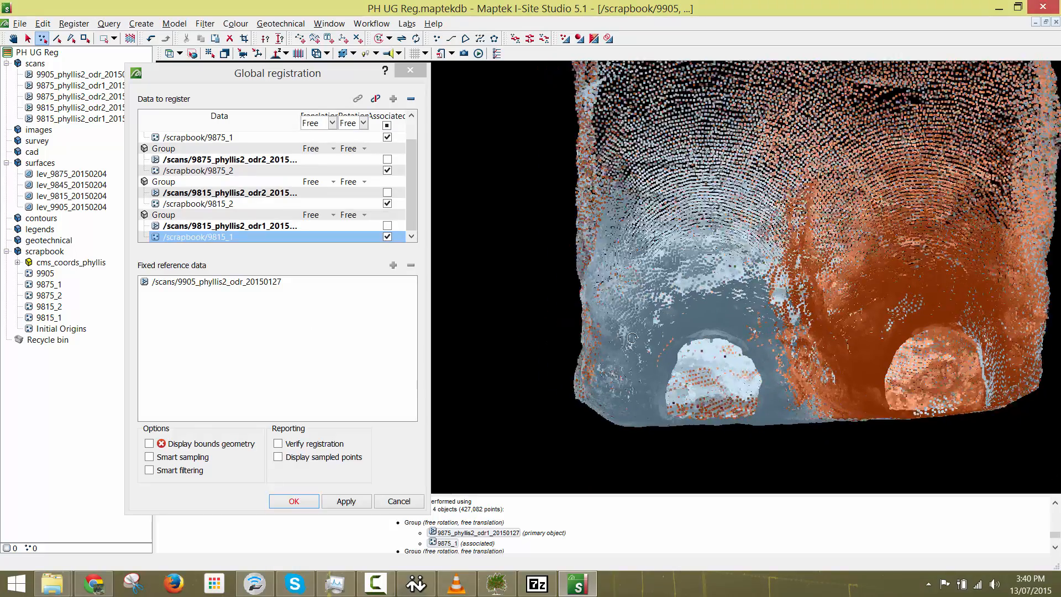
{"action": "left_click", "coordinate": [346, 501]}
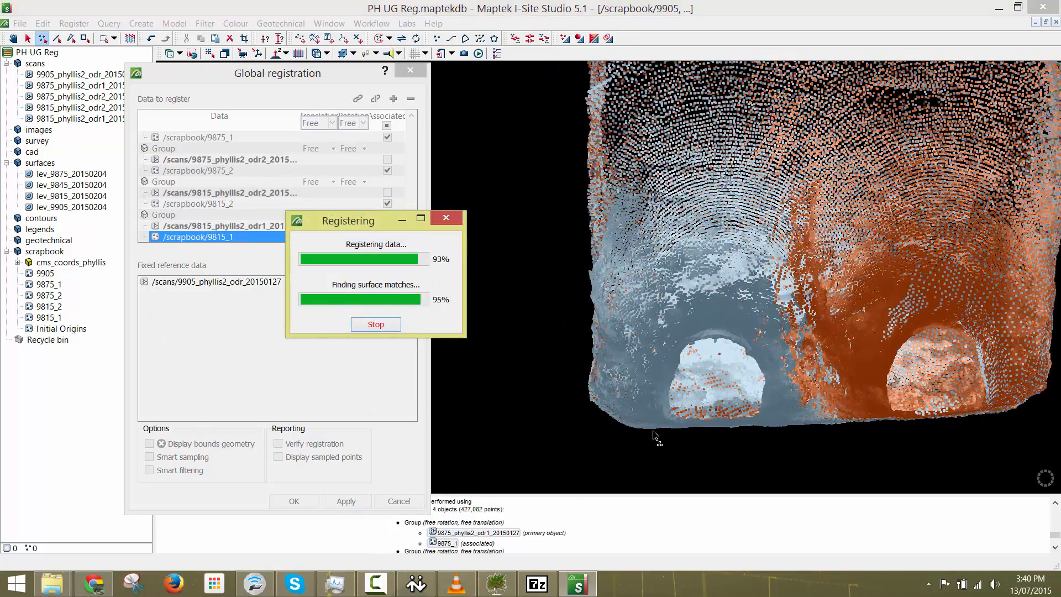
{"action": "left_click", "coordinate": [340, 502]}
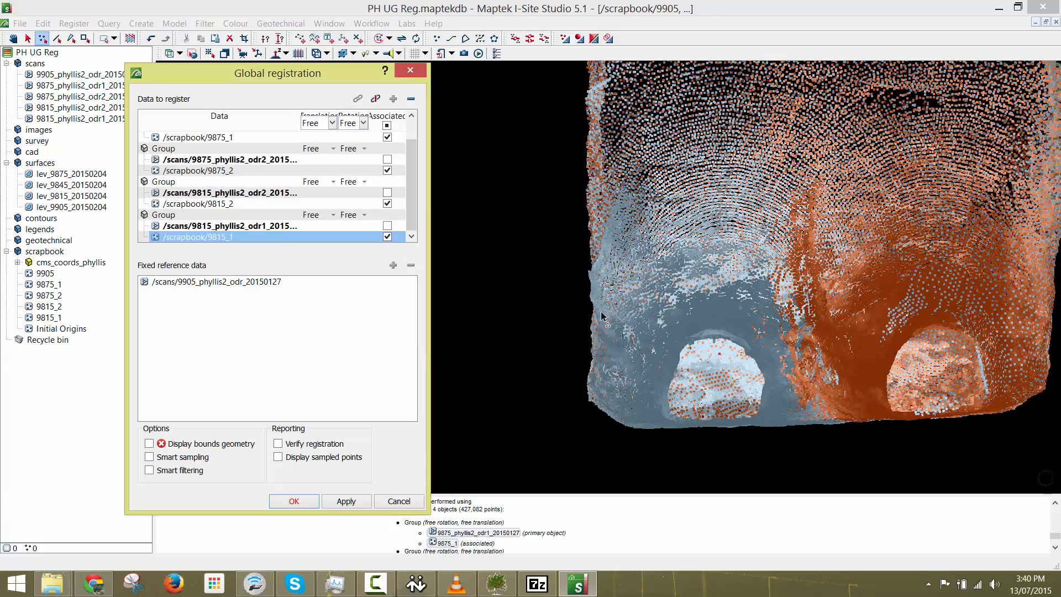
Inspect the alignment of the full stope and run two further global registration passes on all groups.
{"action": "left_click", "coordinate": [734, 328]}
{"action": "scroll", "coordinate": [734, 327], "scroll_direction": "down", "scroll_amount": 5}
{"action": "middle_click_drag", "start_coordinate": [733, 210], "coordinate": [669, 252]}
{"action": "scroll", "coordinate": [669, 251], "scroll_direction": "down", "scroll_amount": 3}
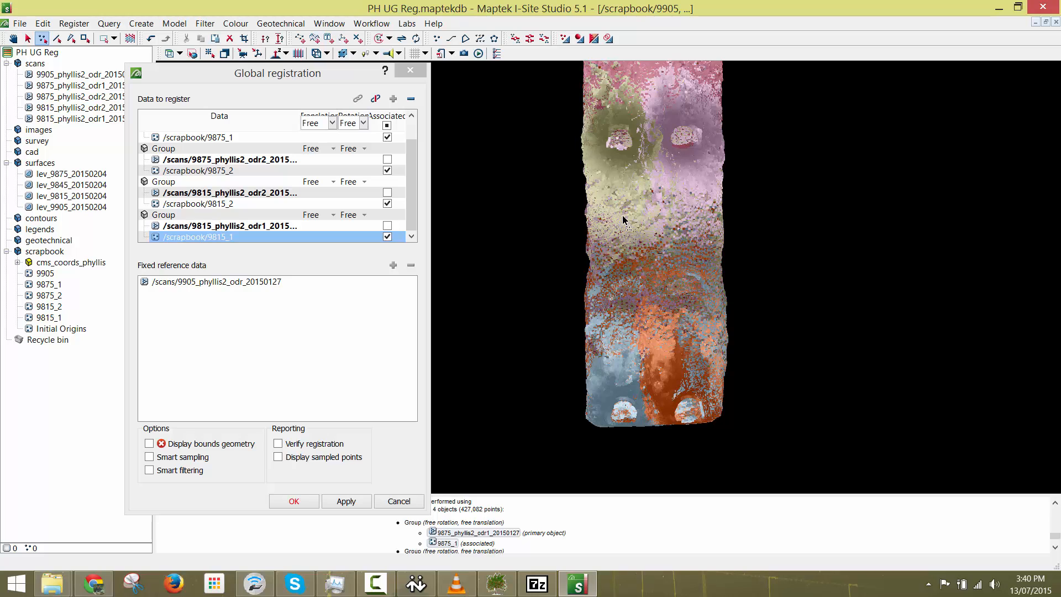
{"action": "scroll", "coordinate": [623, 229], "scroll_direction": "down", "scroll_amount": 4}
{"action": "middle_click_drag", "start_coordinate": [621, 230], "coordinate": [614, 302]}
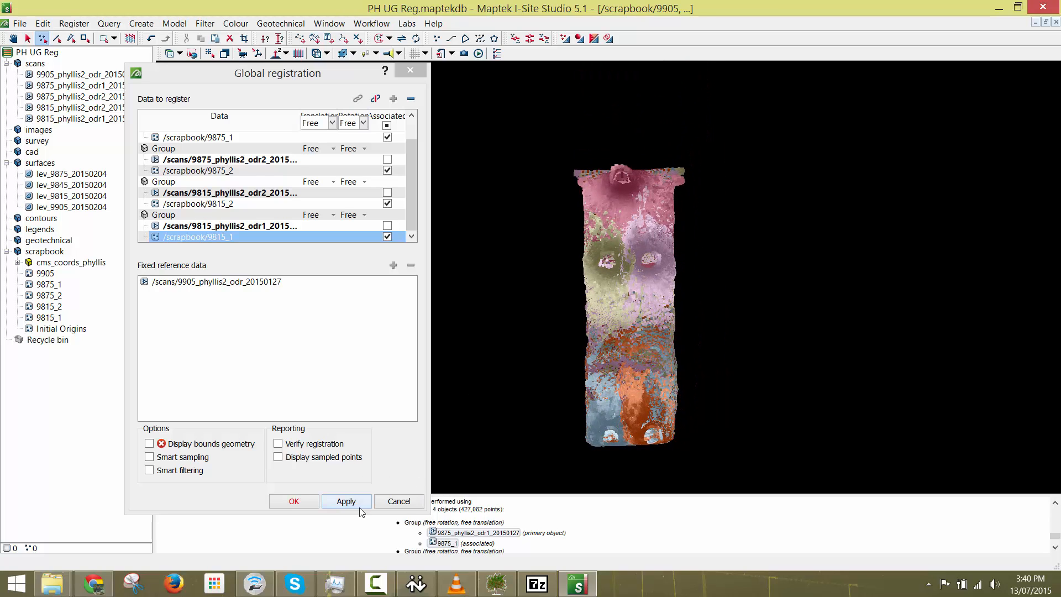
{"action": "left_click", "coordinate": [358, 504]}
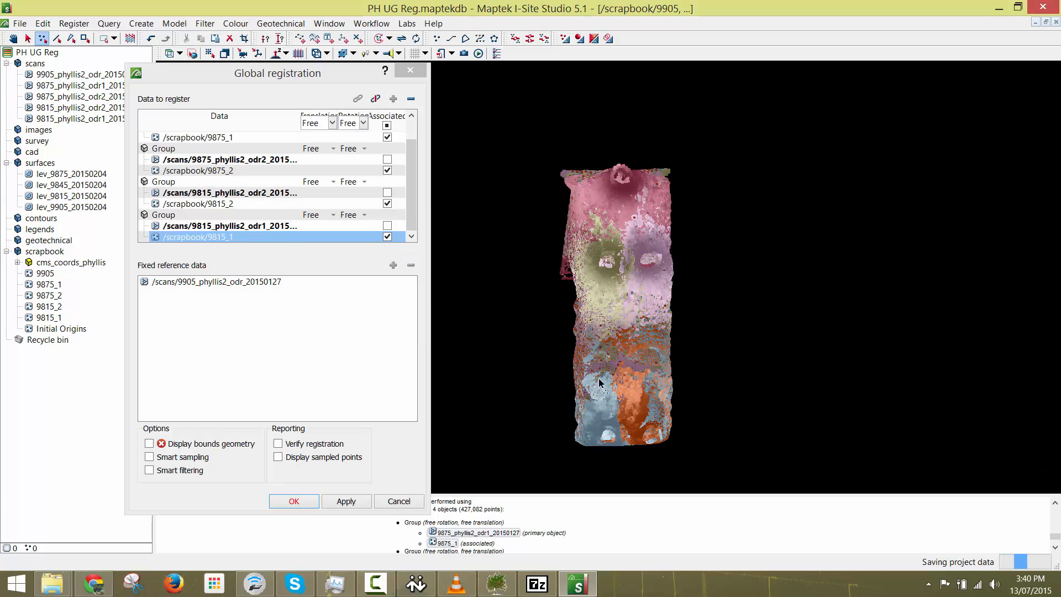
{"action": "left_click", "coordinate": [356, 503]}
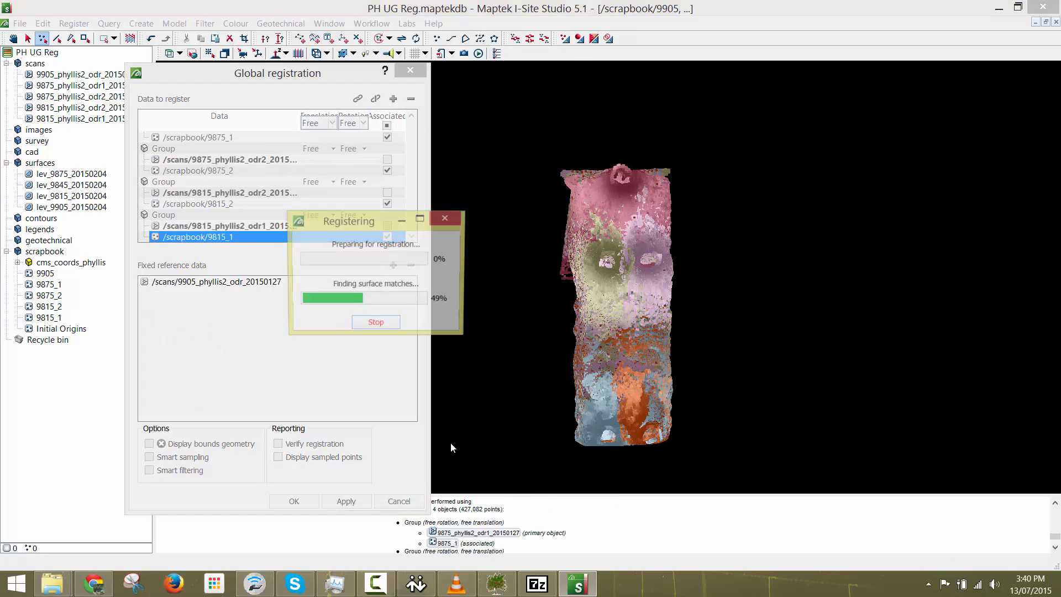
Select all five registered scans, close the global registration and hide the scans from the view.
{"action": "left_click", "coordinate": [28, 38]}
{"action": "left_click_drag", "start_coordinate": [592, 143], "coordinate": [594, 492]}
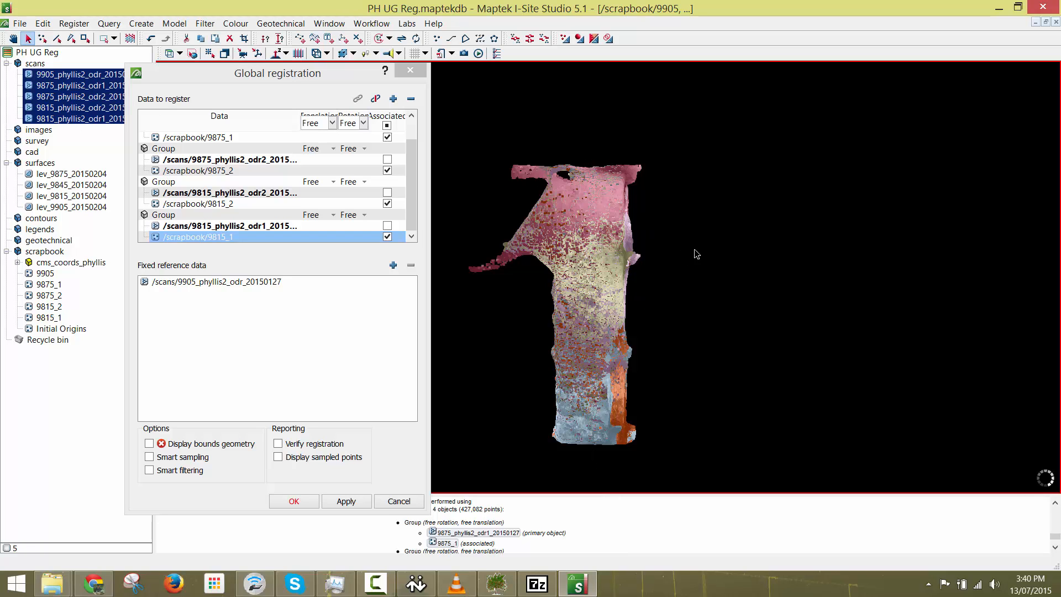
{"action": "right_click", "coordinate": [693, 242]}
{"action": "left_click", "coordinate": [747, 296]}
{"action": "right_click_drag", "start_coordinate": [746, 297], "coordinate": [572, 293]}
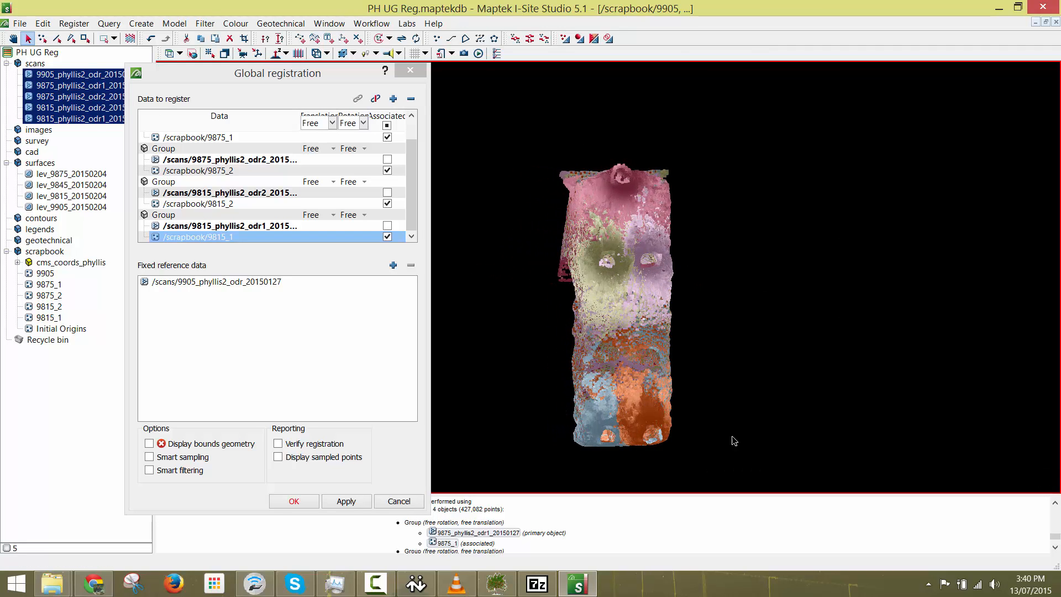
{"action": "left_click", "coordinate": [410, 71]}
{"action": "right_click", "coordinate": [353, 203]}
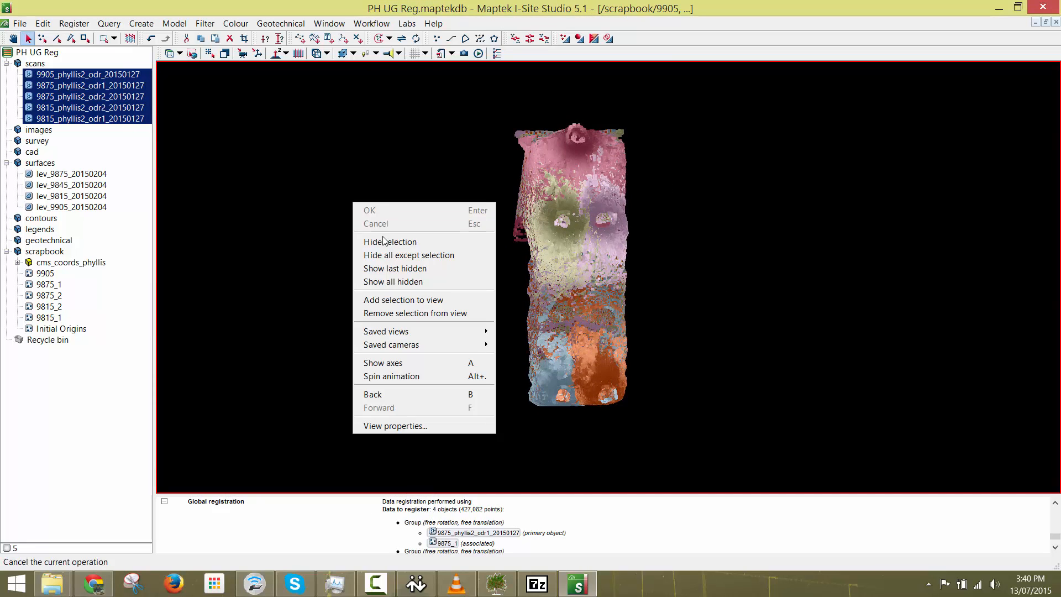
{"action": "left_click", "coordinate": [385, 241]}
Select the five registered origin points from 9905 to 9815_1 and add the Initial Origins point set to the current view.
{"action": "left_click_drag", "start_coordinate": [76, 274], "coordinate": [443, 309]}
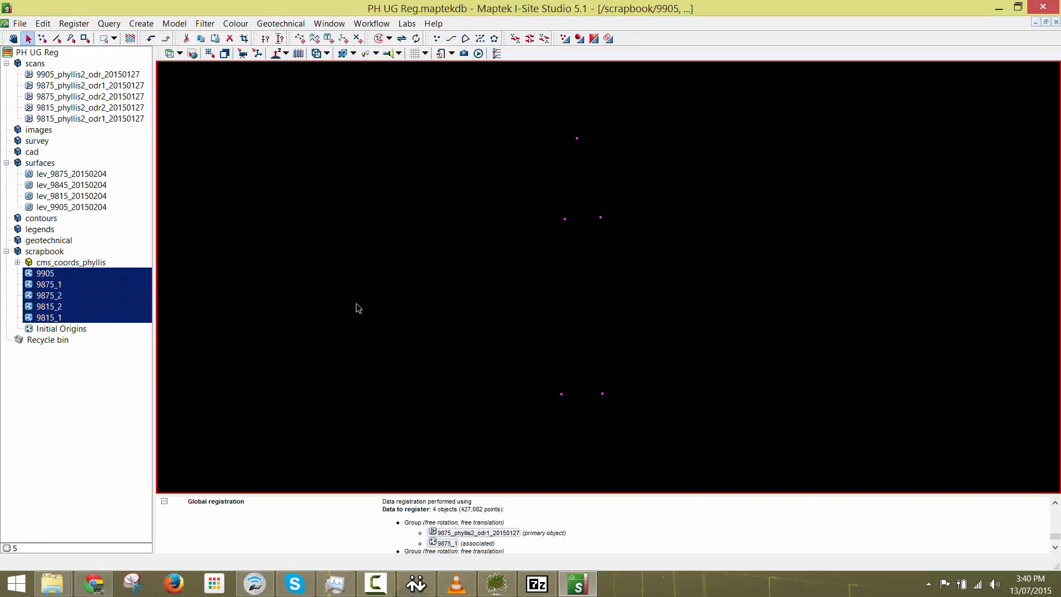
{"action": "left_click", "coordinate": [86, 331]}
{"action": "right_click", "coordinate": [86, 330]}
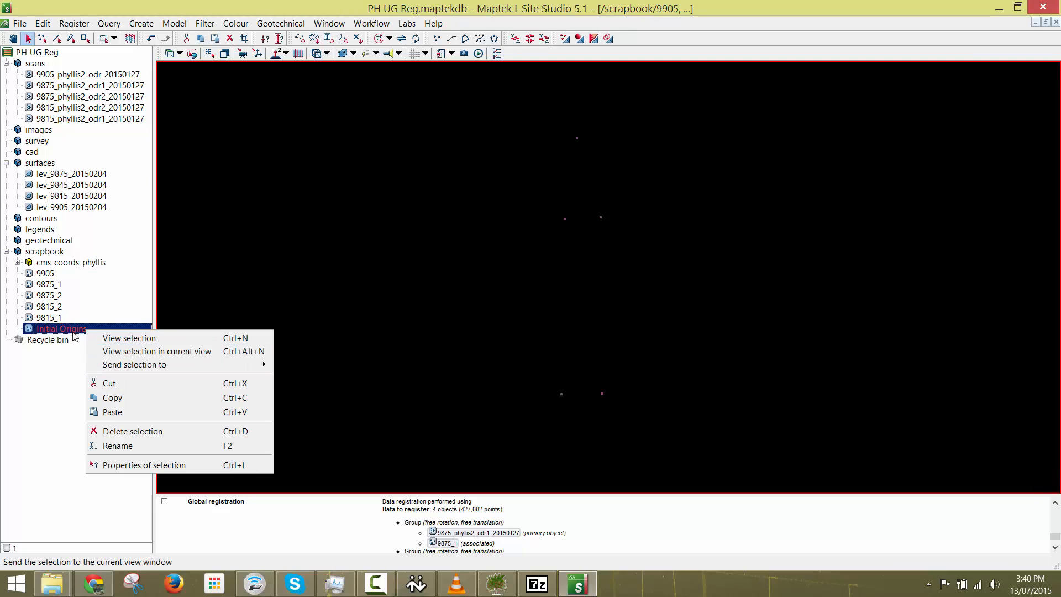
{"action": "left_click_drag", "start_coordinate": [72, 330], "coordinate": [497, 321]}
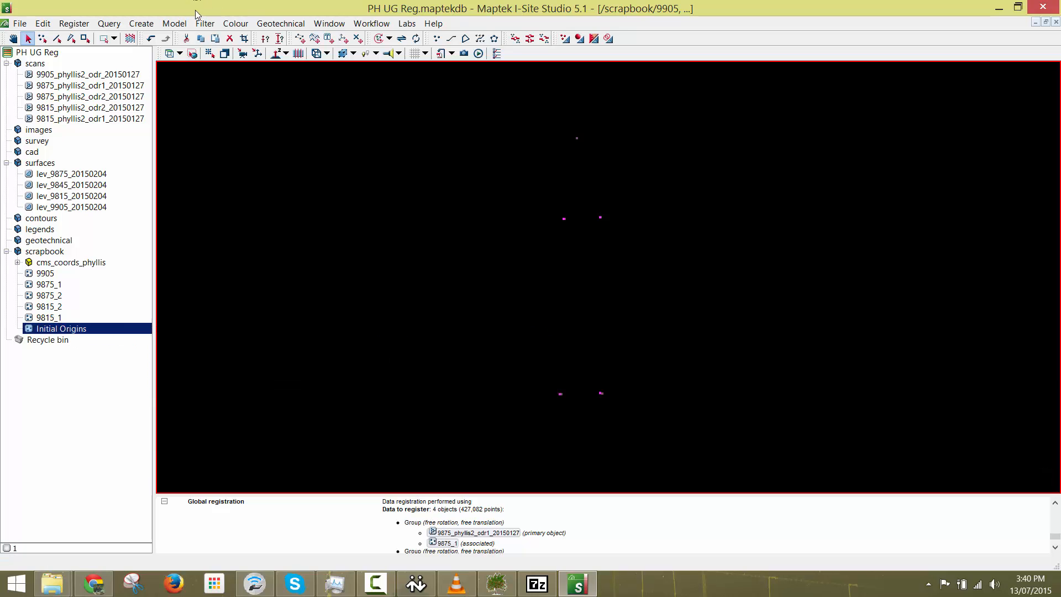
Colour the Initial Origins point set uniformly green.
{"action": "left_click", "coordinate": [232, 25]}
{"action": "left_click", "coordinate": [257, 87]}
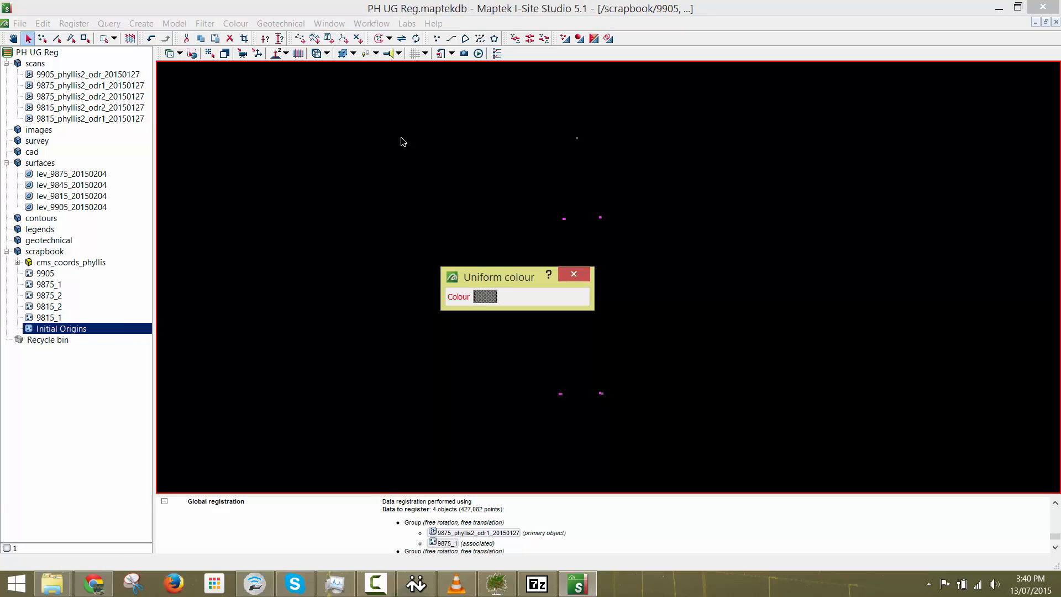
{"action": "left_click", "coordinate": [491, 297]}
{"action": "left_click", "coordinate": [524, 308]}
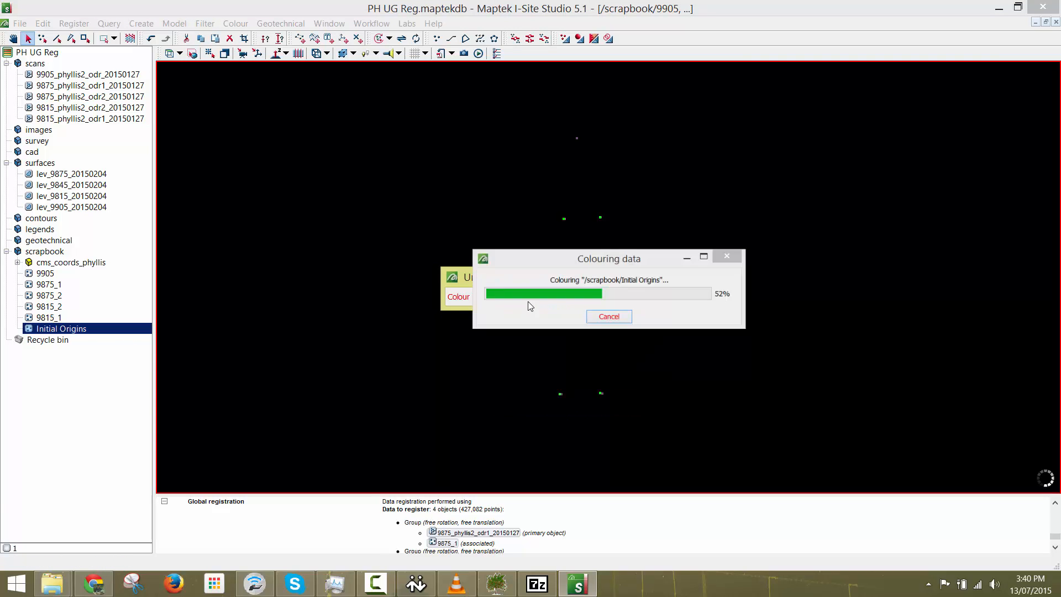
{"action": "left_click", "coordinate": [578, 270]}
Examine the offsets between the green initial origins and the magenta registered origins on each level from several angles.
{"action": "left_click", "coordinate": [596, 224]}
{"action": "scroll", "coordinate": [591, 208], "scroll_direction": "up", "scroll_amount": 4}
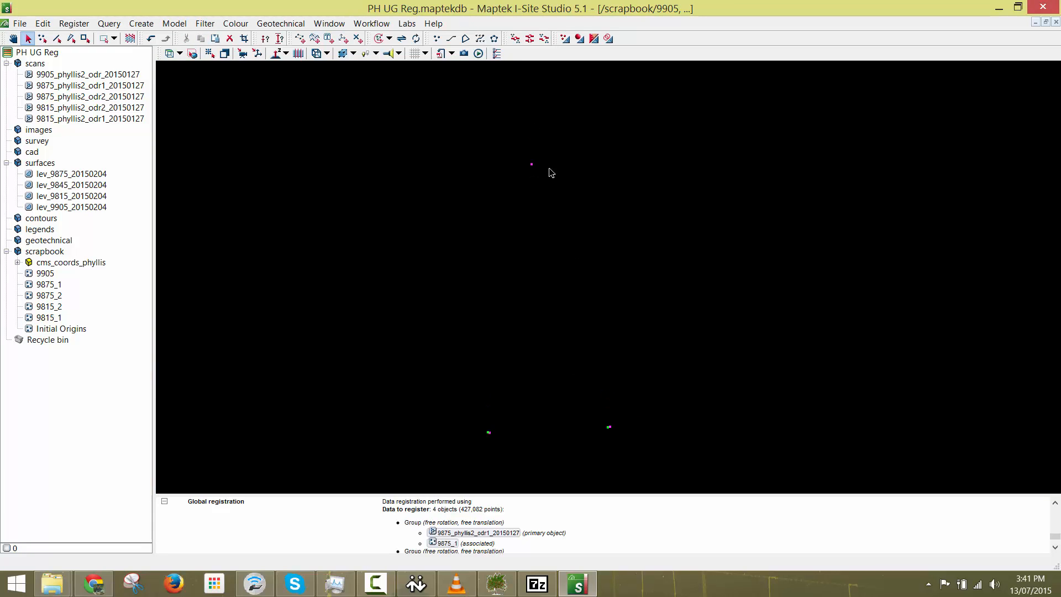
{"action": "middle_click_drag", "start_coordinate": [614, 458], "coordinate": [614, 325]}
{"action": "scroll", "coordinate": [613, 324], "scroll_direction": "up", "scroll_amount": 4}
{"action": "scroll", "coordinate": [599, 263], "scroll_direction": "up", "scroll_amount": 4}
{"action": "middle_click_drag", "start_coordinate": [588, 272], "coordinate": [850, 291]}
{"action": "scroll", "coordinate": [869, 267], "scroll_direction": "down", "scroll_amount": 1}
{"action": "scroll", "coordinate": [730, 146], "scroll_direction": "down", "scroll_amount": 5}
{"action": "right_click_drag", "start_coordinate": [731, 312], "coordinate": [731, 123]}
{"action": "middle_click_drag", "start_coordinate": [731, 123], "coordinate": [736, 391]}
{"action": "right_click_drag", "start_coordinate": [735, 391], "coordinate": [688, 178]}
{"action": "middle_click_drag", "start_coordinate": [741, 405], "coordinate": [728, 306]}
{"action": "scroll", "coordinate": [727, 306], "scroll_direction": "down", "scroll_amount": 1}
{"action": "right_click_drag", "start_coordinate": [752, 316], "coordinate": [729, 315]}
{"action": "right_click_drag", "start_coordinate": [651, 425], "coordinate": [634, 264]}
Start a matching point pairs registration with Registered Origins as local tie points and Initial Origins as fixed tie points.
{"action": "left_click", "coordinate": [73, 23]}
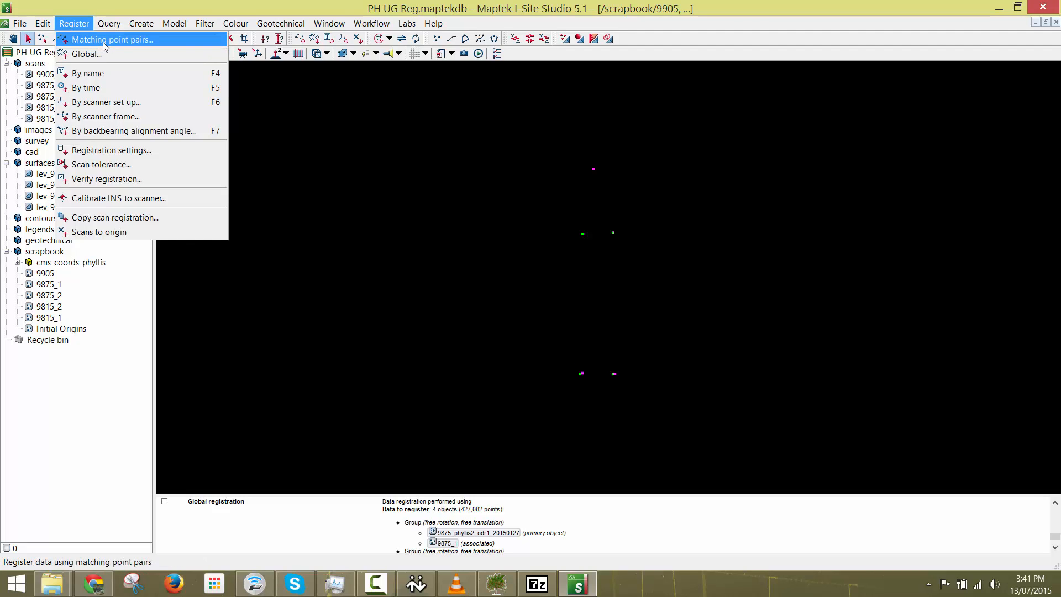
{"action": "left_click", "coordinate": [103, 41]}
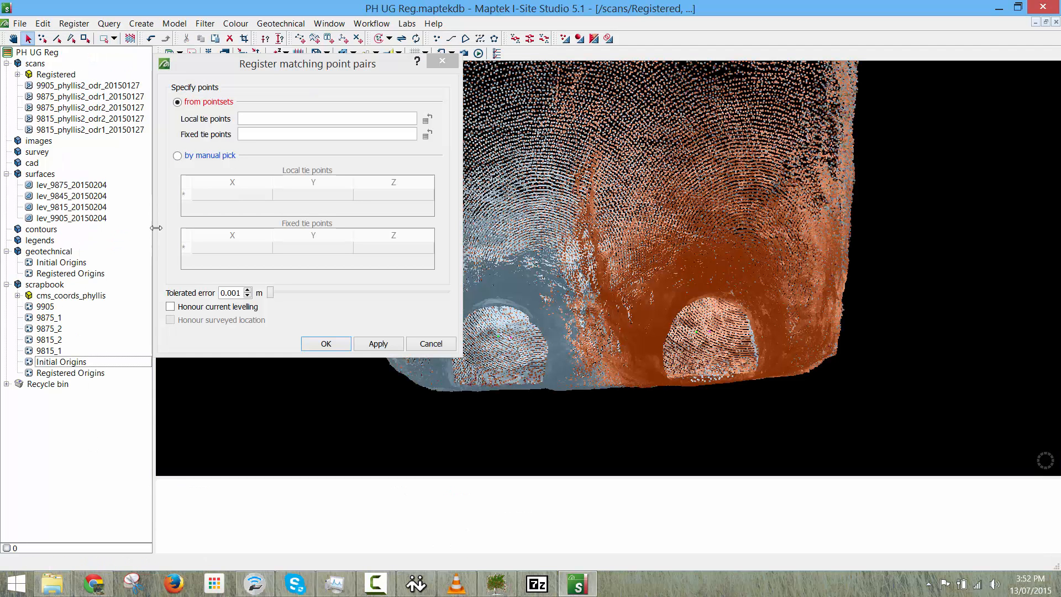
{"action": "left_click_drag", "start_coordinate": [55, 362], "coordinate": [286, 135]}
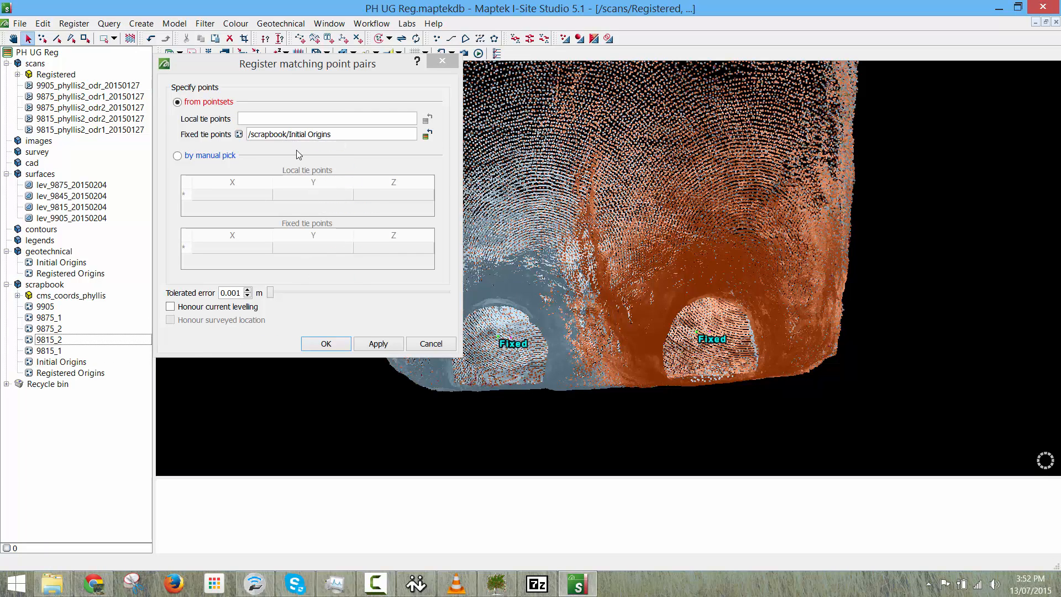
{"action": "left_click", "coordinate": [70, 373]}
{"action": "left_click_drag", "start_coordinate": [72, 380], "coordinate": [299, 117]}
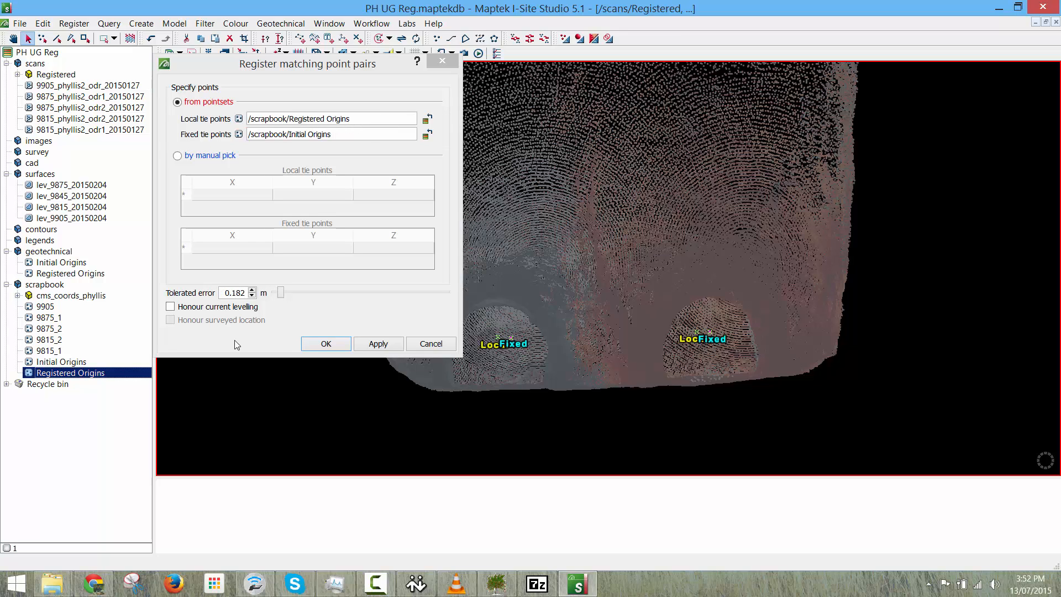
Select the Registered scans and origin points 9905, 9875_1, 9875_2, 9815_2 and 9815_1 for registration, and set the tolerated error to 5 m.
{"action": "left_click", "coordinate": [54, 76]}
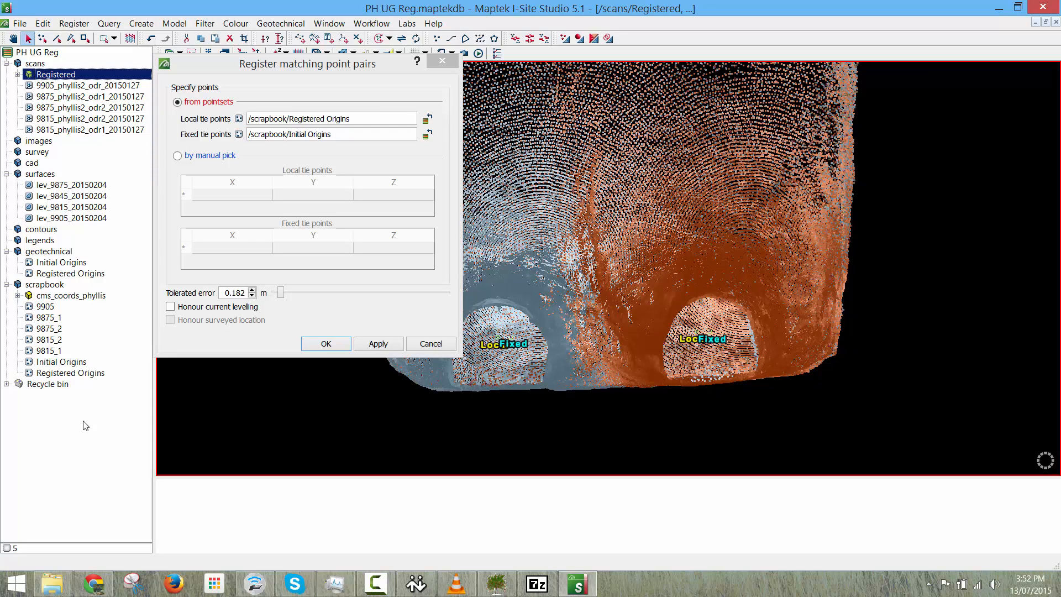
{"action": "left_click", "coordinate": [60, 351], "text": "ctrl"}
{"action": "left_click", "coordinate": [61, 339], "text": "ctrl"}
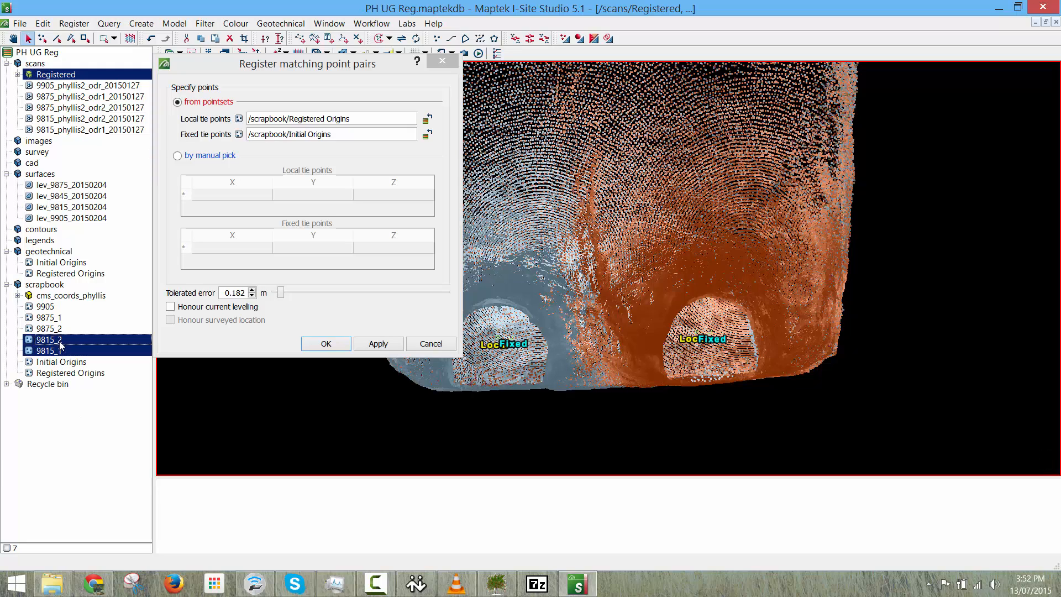
{"action": "left_click", "coordinate": [61, 328], "text": "ctrl"}
{"action": "left_click", "coordinate": [61, 318], "text": "ctrl"}
{"action": "left_click", "coordinate": [57, 307], "text": "ctrl"}
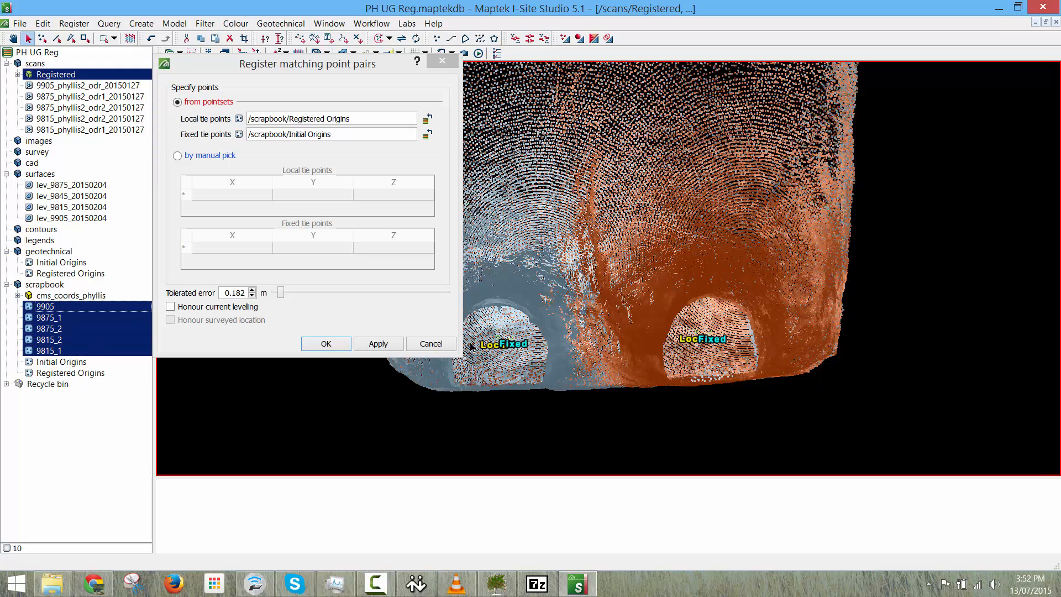
{"action": "double_click", "coordinate": [227, 293]}
{"action": "type", "text": "5"}
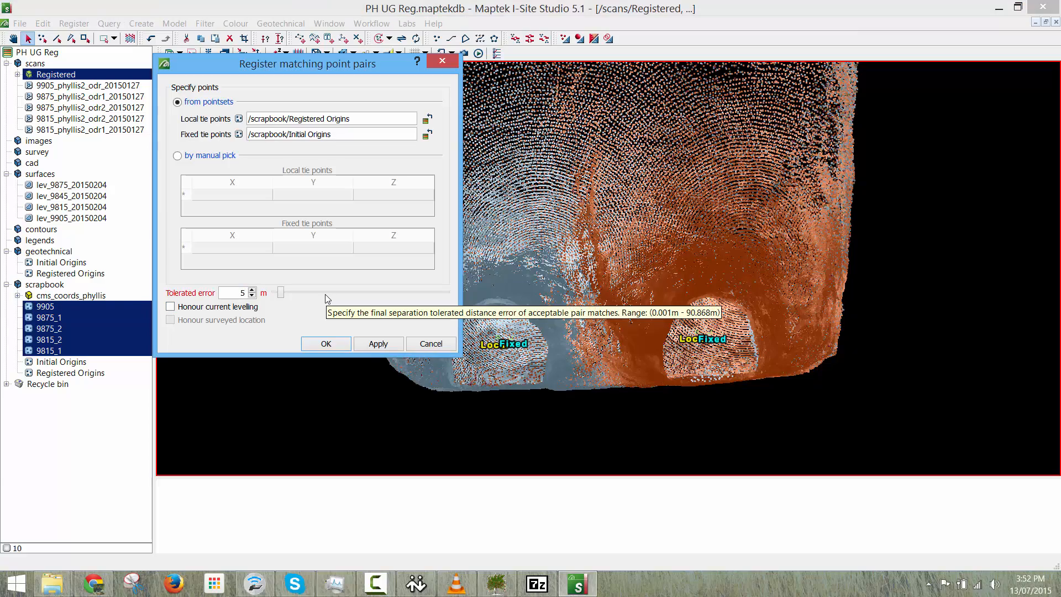
Examine how the local and fixed tie points line up at each opening over the full height of the stope.
{"action": "scroll", "coordinate": [701, 311], "scroll_direction": "up", "scroll_amount": 5}
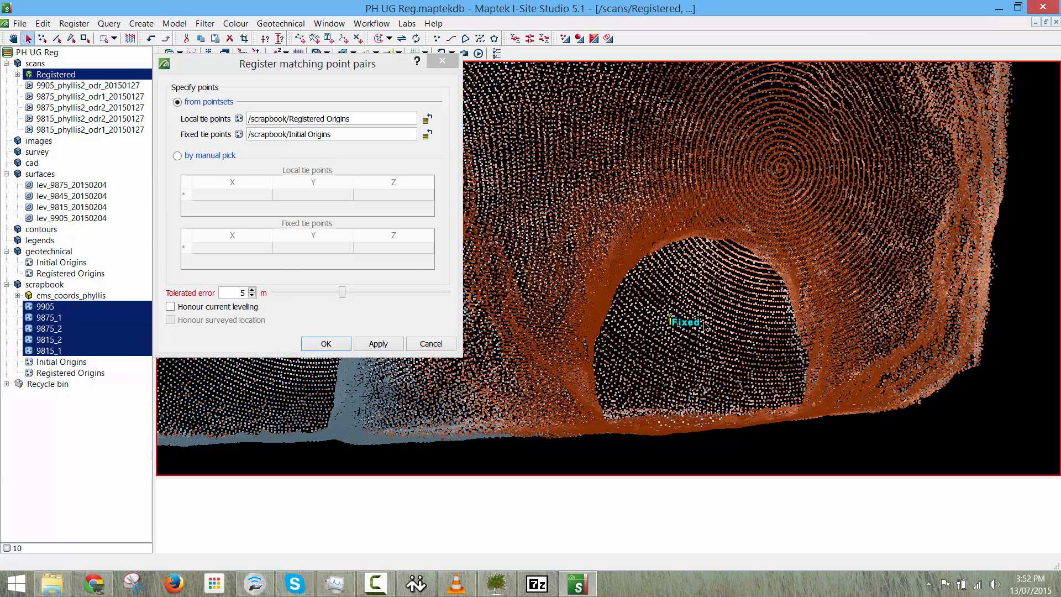
{"action": "scroll", "coordinate": [665, 321], "scroll_direction": "down", "scroll_amount": 5}
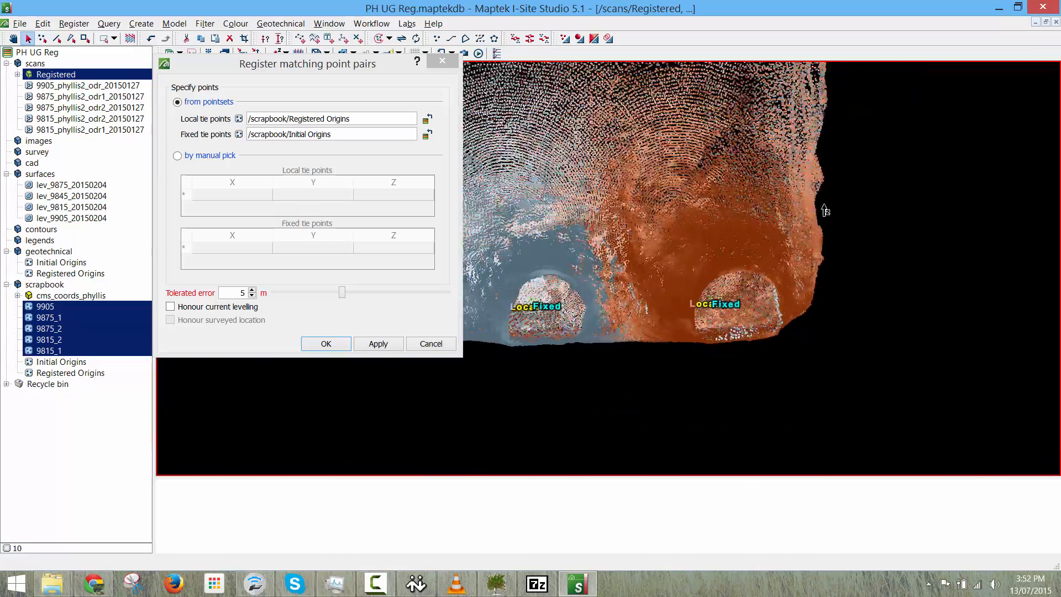
{"action": "scroll", "coordinate": [824, 210], "scroll_direction": "down", "scroll_amount": 2}
{"action": "middle_click_drag", "start_coordinate": [824, 210], "coordinate": [811, 376]}
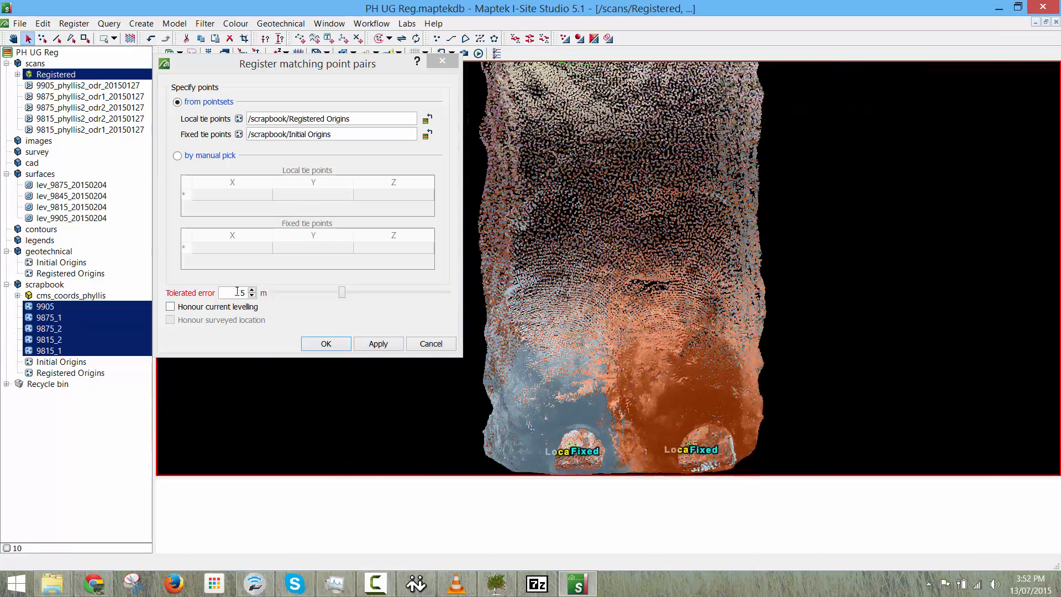
{"action": "scroll", "coordinate": [676, 337], "scroll_direction": "down", "scroll_amount": 4}
{"action": "middle_click_drag", "start_coordinate": [656, 189], "coordinate": [654, 279]}
{"action": "right_click_drag", "start_coordinate": [654, 280], "coordinate": [695, 268]}
{"action": "right_click_drag", "start_coordinate": [752, 284], "coordinate": [791, 339]}
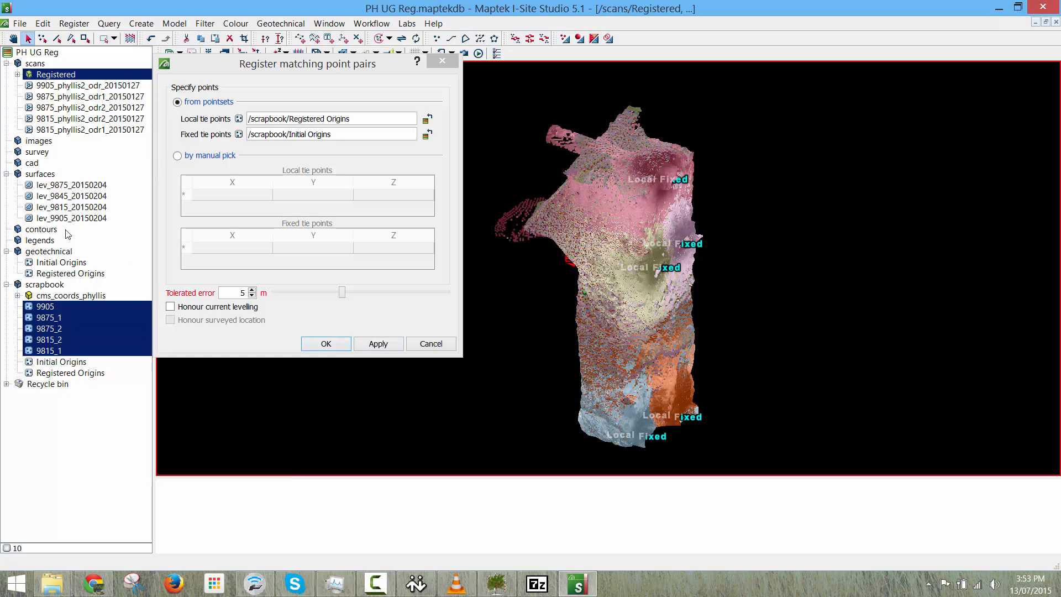
Add the level surfaces to the view and inspect how the 9815 scan openings and tie points fit against them.
{"action": "left_click_drag", "start_coordinate": [44, 176], "coordinate": [774, 292]}
{"action": "right_click_drag", "start_coordinate": [753, 311], "coordinate": [680, 236]}
{"action": "scroll", "coordinate": [661, 301], "scroll_direction": "up", "scroll_amount": 6}
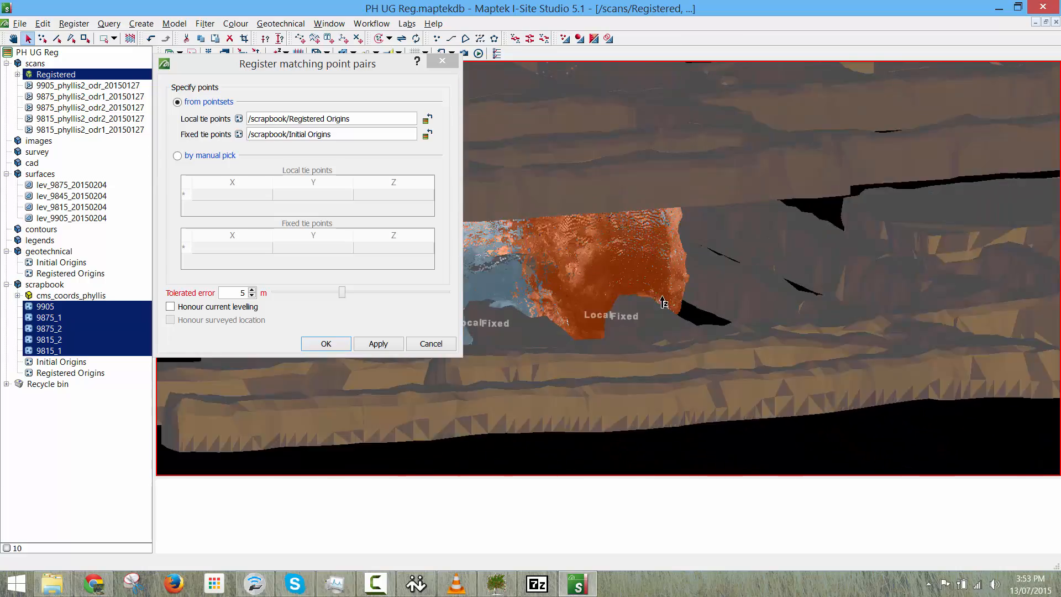
{"action": "right_click_drag", "start_coordinate": [661, 302], "coordinate": [631, 333]}
{"action": "middle_click_drag", "start_coordinate": [631, 333], "coordinate": [796, 332]}
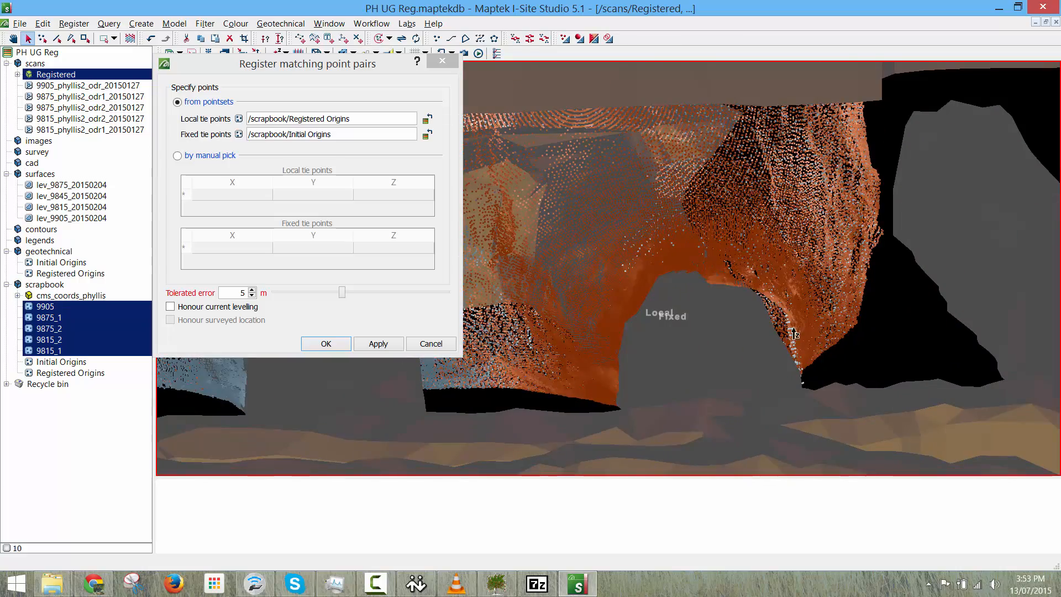
Apply the matching point pairs registration, review the separation report for each point pair, and close the registration settings.
{"action": "right_click_drag", "start_coordinate": [796, 334], "coordinate": [739, 342]}
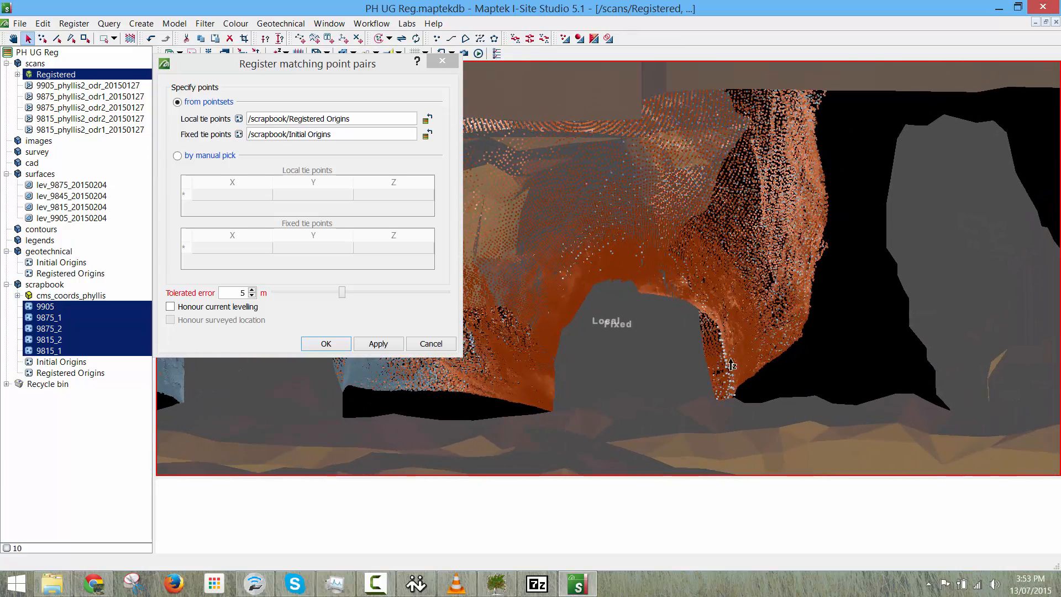
{"action": "scroll", "coordinate": [731, 364], "scroll_direction": "down", "scroll_amount": 6}
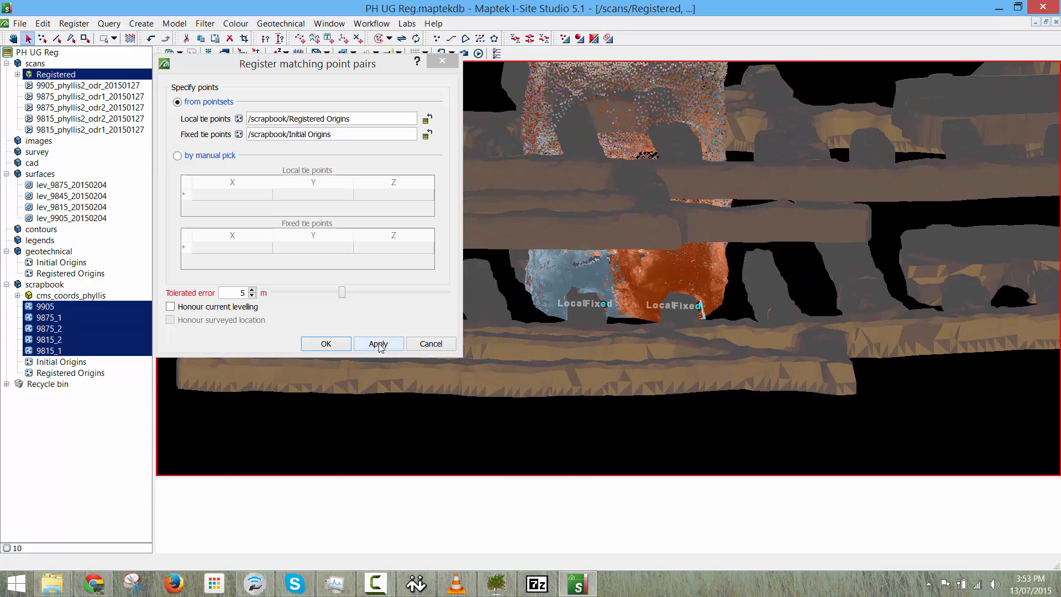
{"action": "left_click", "coordinate": [379, 345]}
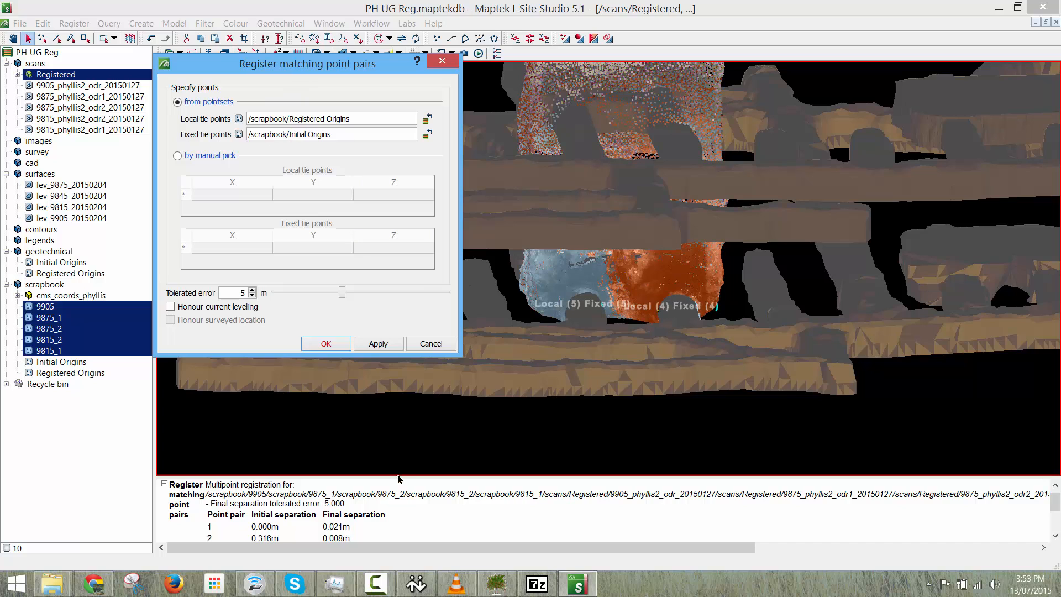
{"action": "left_click_drag", "start_coordinate": [404, 475], "coordinate": [395, 352]}
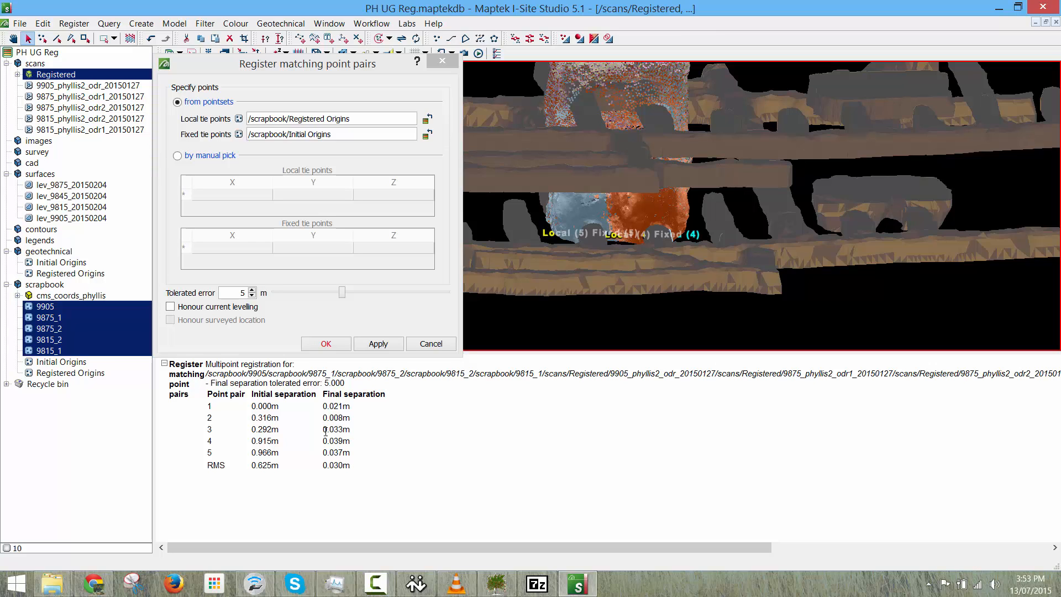
{"action": "left_click", "coordinate": [445, 61]}
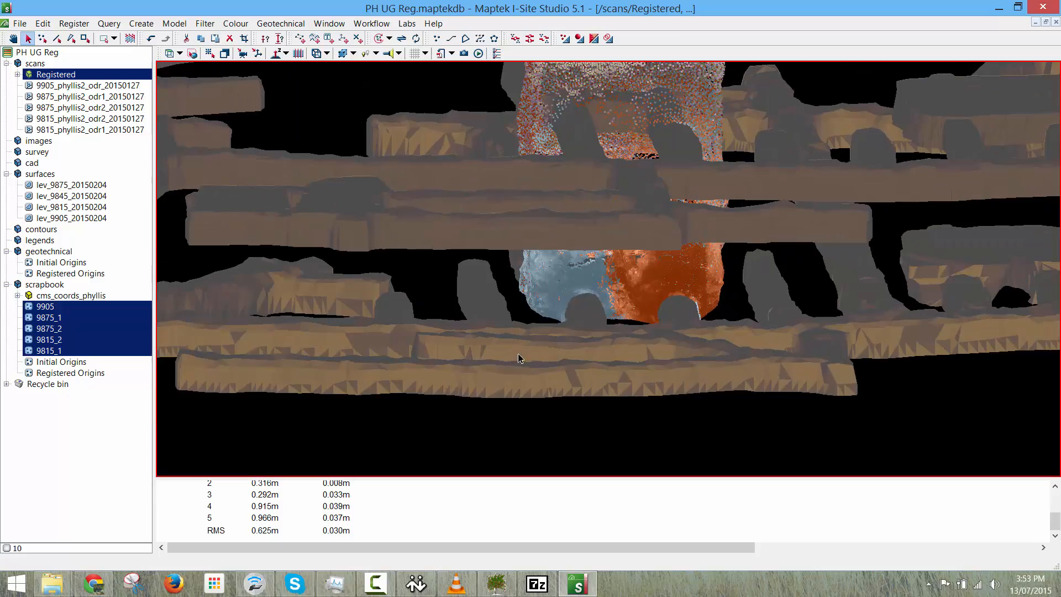
Examine how the registered scans fit the level surfaces from the 9815 openings up to the top of the stope.
{"action": "right_click_drag", "start_coordinate": [560, 368], "coordinate": [680, 360]}
{"action": "scroll", "coordinate": [630, 309], "scroll_direction": "up", "scroll_amount": 5}
{"action": "right_click_drag", "start_coordinate": [619, 287], "coordinate": [617, 200]}
{"action": "scroll", "coordinate": [548, 142], "scroll_direction": "up", "scroll_amount": 5}
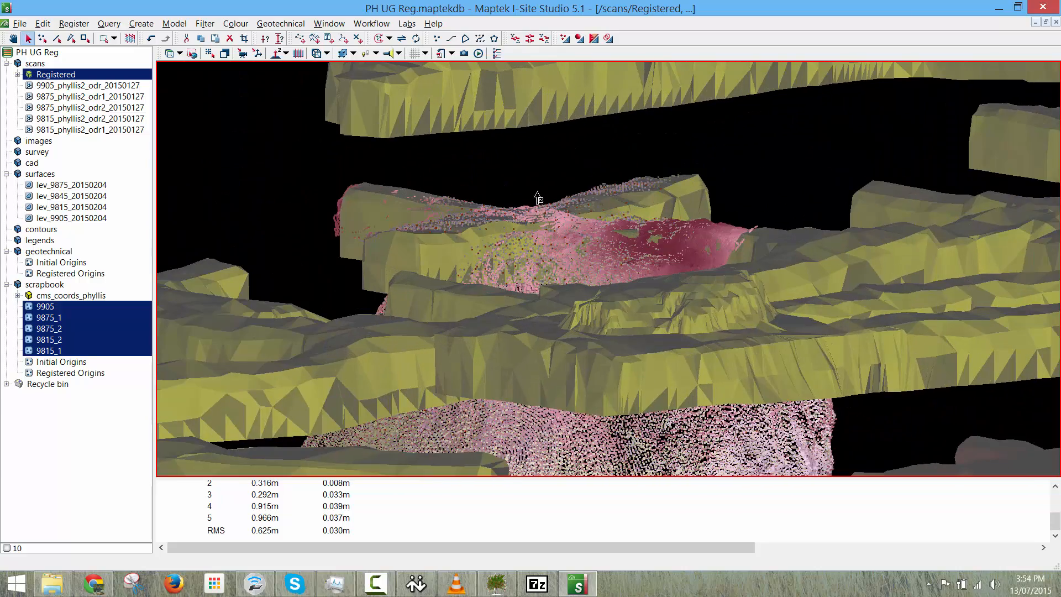
{"action": "key", "text": "7"}
{"action": "left_click", "coordinate": [546, 217]}
{"action": "scroll", "coordinate": [545, 217], "scroll_direction": "up", "scroll_amount": 5}
{"action": "right_click_drag", "start_coordinate": [546, 216], "coordinate": [755, 188]}
Remove the level surfaces from the view, keeping the registered scans displayed.
{"action": "right_click", "coordinate": [756, 189]}
{"action": "right_click", "coordinate": [740, 204]}
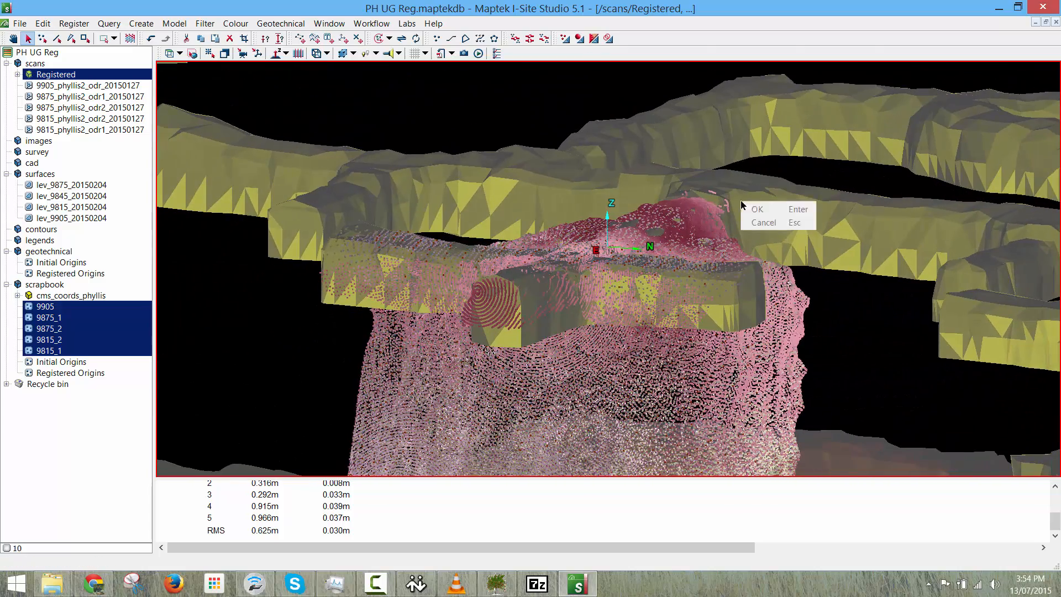
{"action": "left_click", "coordinate": [767, 237]}
{"action": "scroll", "coordinate": [671, 118], "scroll_direction": "down", "scroll_amount": 5}
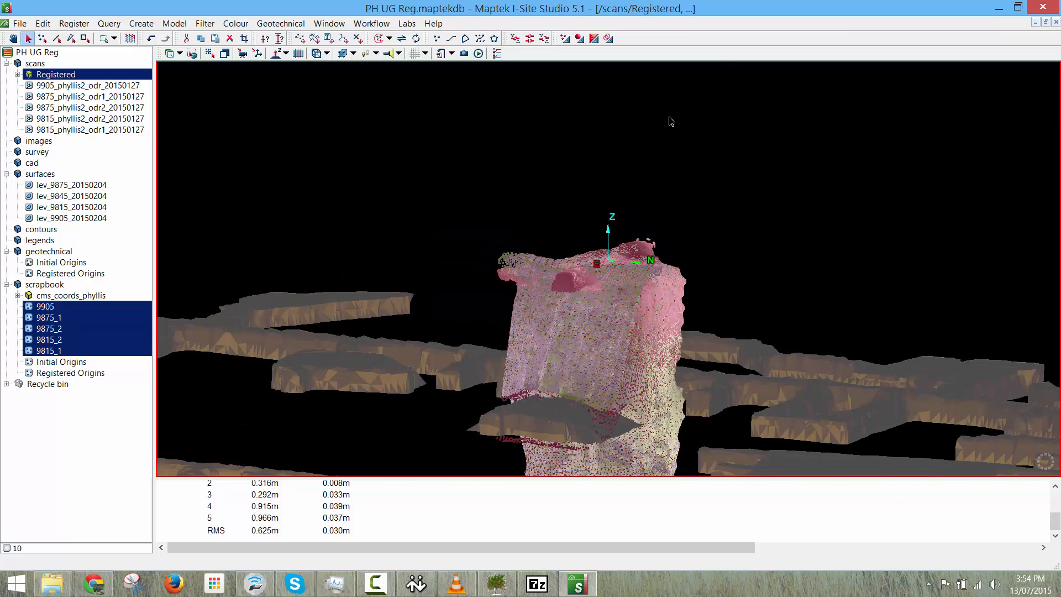
{"action": "right_click", "coordinate": [669, 117]}
{"action": "left_click", "coordinate": [720, 170]}
{"action": "middle_click_drag", "start_coordinate": [699, 258], "coordinate": [688, 109]}
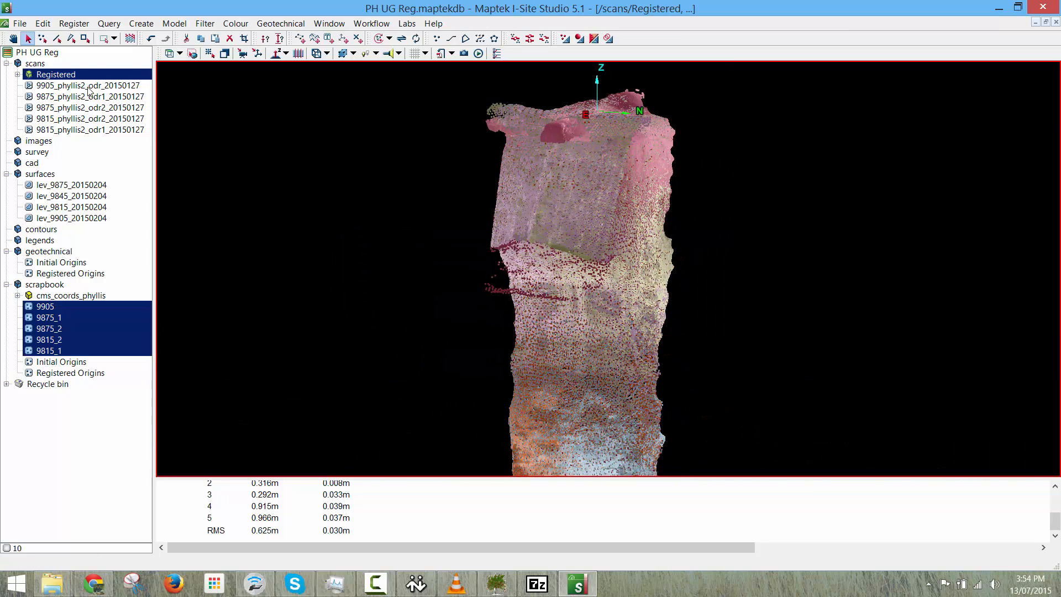
Add the five original 9905, 9875 and 9815 scans to the view and compare their walls with the registered scans.
{"action": "left_click_drag", "start_coordinate": [89, 88], "coordinate": [380, 104]}
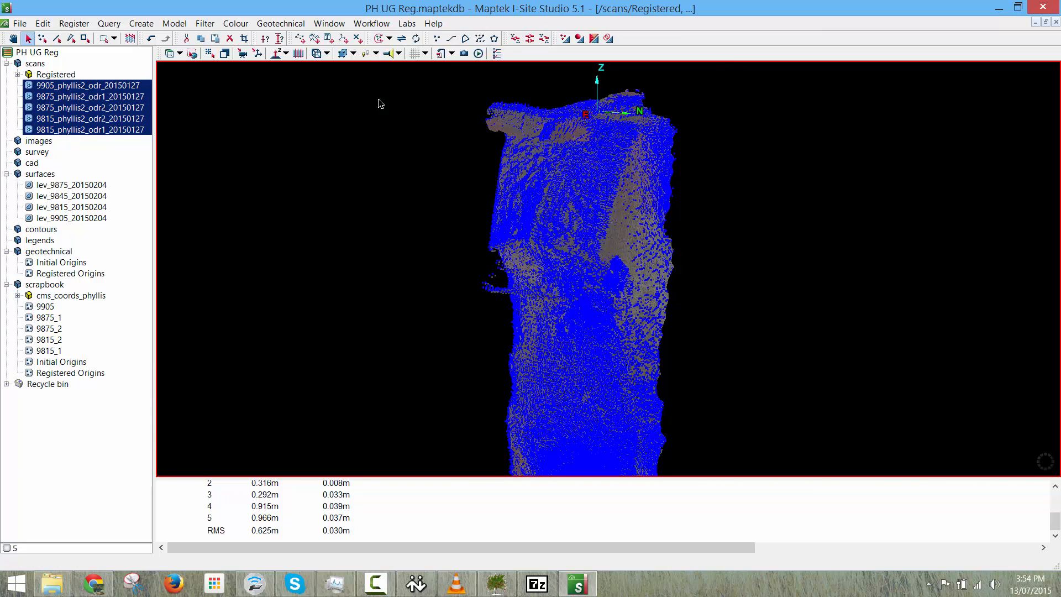
{"action": "scroll", "coordinate": [612, 194], "scroll_direction": "up", "scroll_amount": 10}
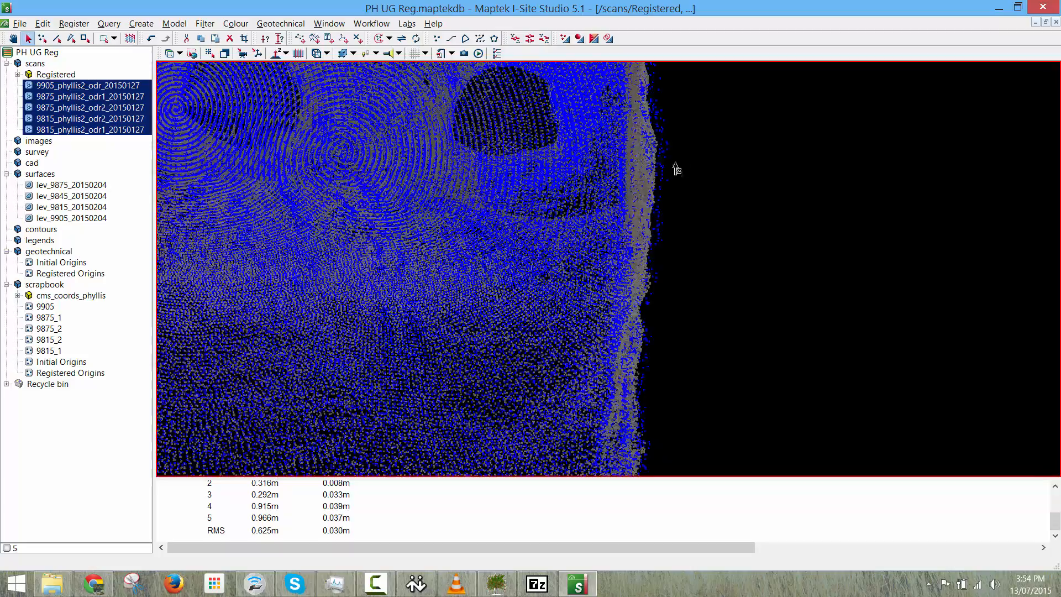
{"action": "left_click_drag", "start_coordinate": [677, 169], "coordinate": [656, 186]}
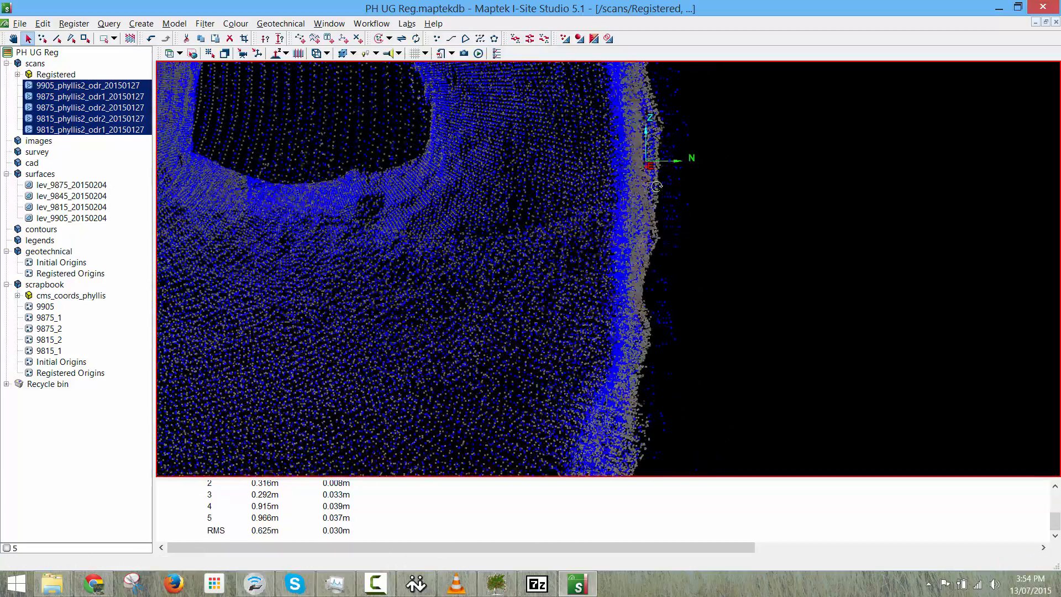
{"action": "mouse_move", "coordinate": [657, 186]}
{"action": "right_mouse_down"}
{"action": "mouse_move", "coordinate": [684, 194]}
{"action": "mouse_move", "coordinate": [678, 204]}
{"action": "mouse_move", "coordinate": [685, 196]}
{"action": "mouse_move", "coordinate": [650, 200]}
{"action": "right_mouse_up"}
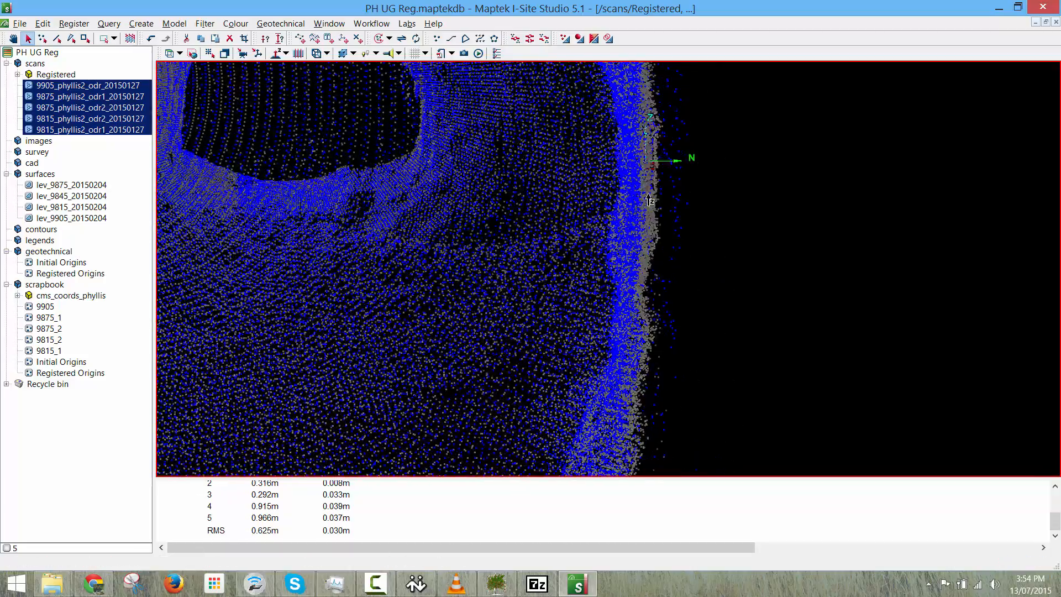
{"action": "scroll", "coordinate": [621, 257], "scroll_direction": "down", "scroll_amount": 6}
{"action": "middle_click_drag", "start_coordinate": [619, 270], "coordinate": [630, 166]}
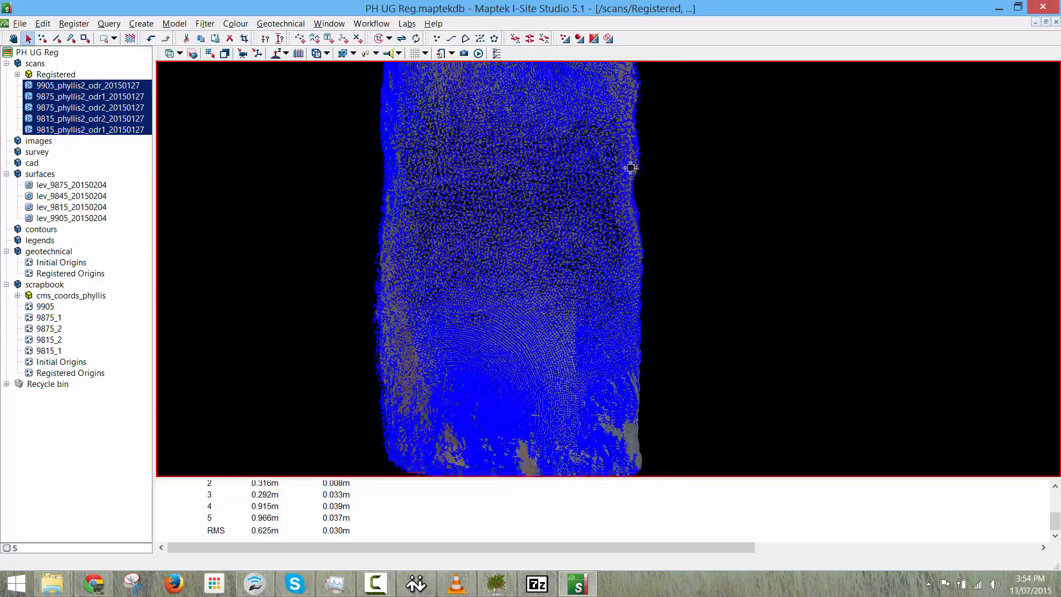
Deselect the original scans and compare them with the registered scans around both openings at the base of the stope.
{"action": "scroll", "coordinate": [629, 230], "scroll_direction": "up", "scroll_amount": 5}
{"action": "scroll", "coordinate": [629, 230], "scroll_direction": "up", "scroll_amount": 2}
{"action": "key", "text": "c"}
{"action": "left_click", "coordinate": [591, 228]}
{"action": "right_click_drag", "start_coordinate": [590, 228], "coordinate": [244, 416]}
{"action": "key", "text": "c"}
{"action": "left_click", "coordinate": [706, 255]}
{"action": "left_click", "coordinate": [476, 407]}
{"action": "middle_click_drag", "start_coordinate": [734, 315], "coordinate": [484, 329]}
{"action": "right_click_drag", "start_coordinate": [484, 329], "coordinate": [553, 249]}
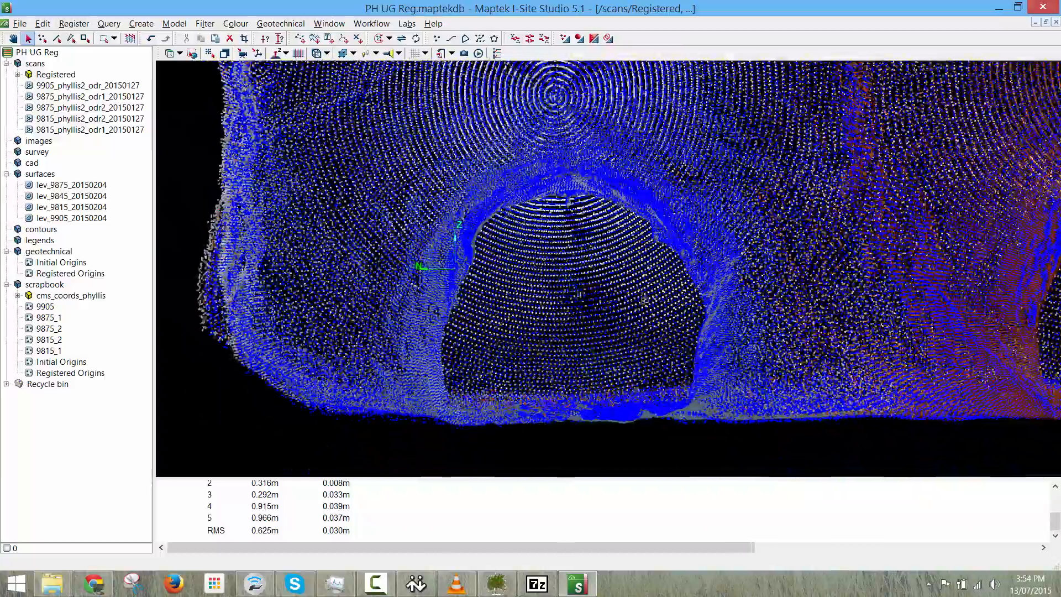
{"action": "middle_click_drag", "start_coordinate": [962, 301], "coordinate": [606, 276]}
{"action": "right_click_drag", "start_coordinate": [605, 276], "coordinate": [625, 129]}
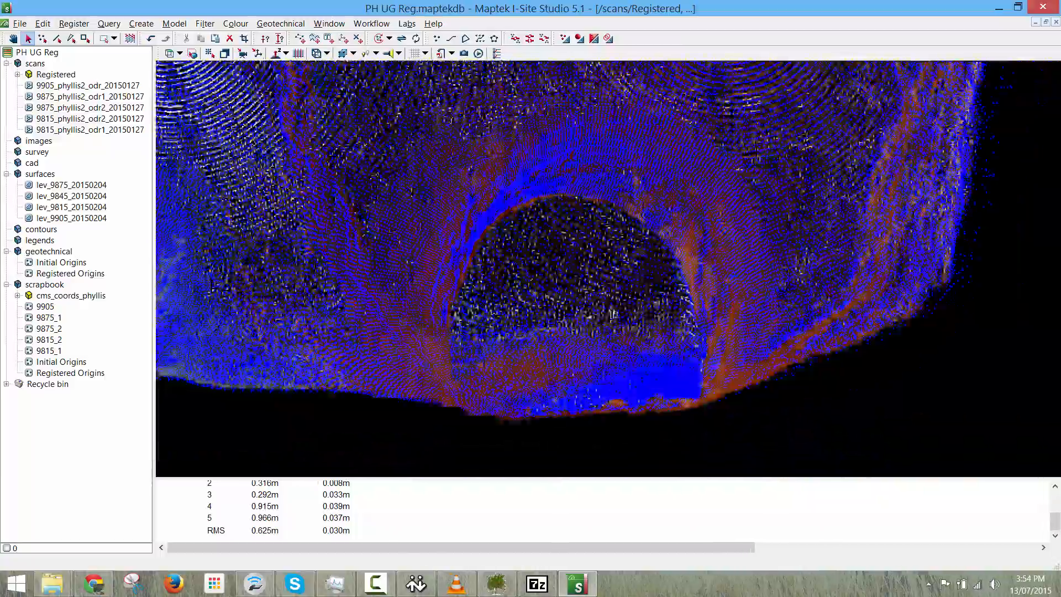
Compare the original and registered scans around the opening at the top of the stope.
{"action": "scroll", "coordinate": [624, 128], "scroll_direction": "down", "scroll_amount": 6}
{"action": "scroll", "coordinate": [625, 266], "scroll_direction": "down", "scroll_amount": 5}
{"action": "middle_click_drag", "start_coordinate": [633, 279], "coordinate": [630, 475]}
{"action": "scroll", "coordinate": [593, 202], "scroll_direction": "up", "scroll_amount": 7}
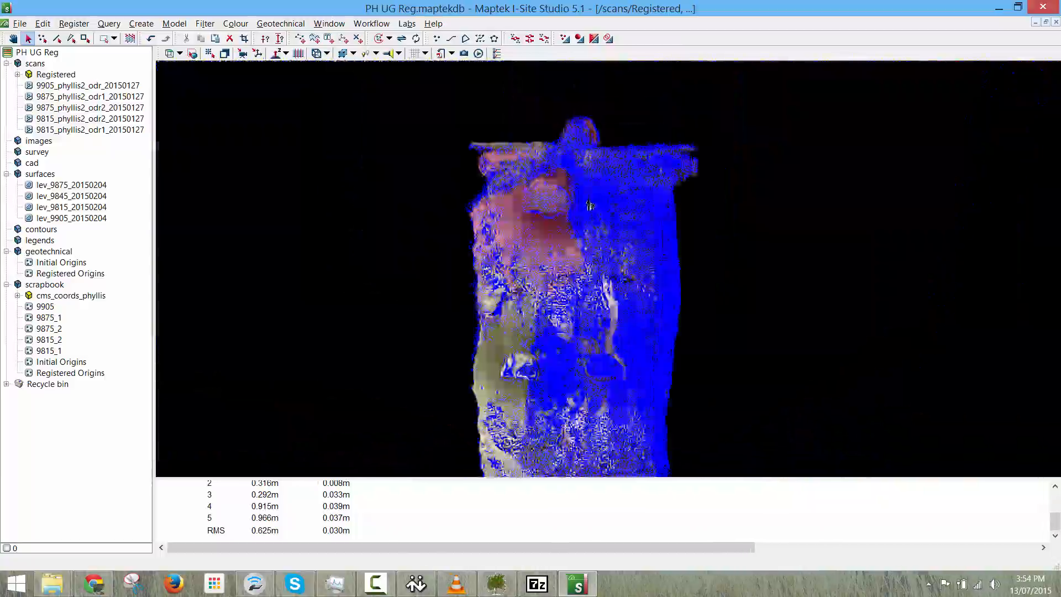
{"action": "key", "text": "c"}
{"action": "left_click", "coordinate": [550, 164]}
{"action": "mouse_move", "coordinate": [550, 164]}
{"action": "right_mouse_down"}
{"action": "mouse_move", "coordinate": [663, 174]}
{"action": "mouse_move", "coordinate": [637, 156]}
{"action": "right_mouse_up"}
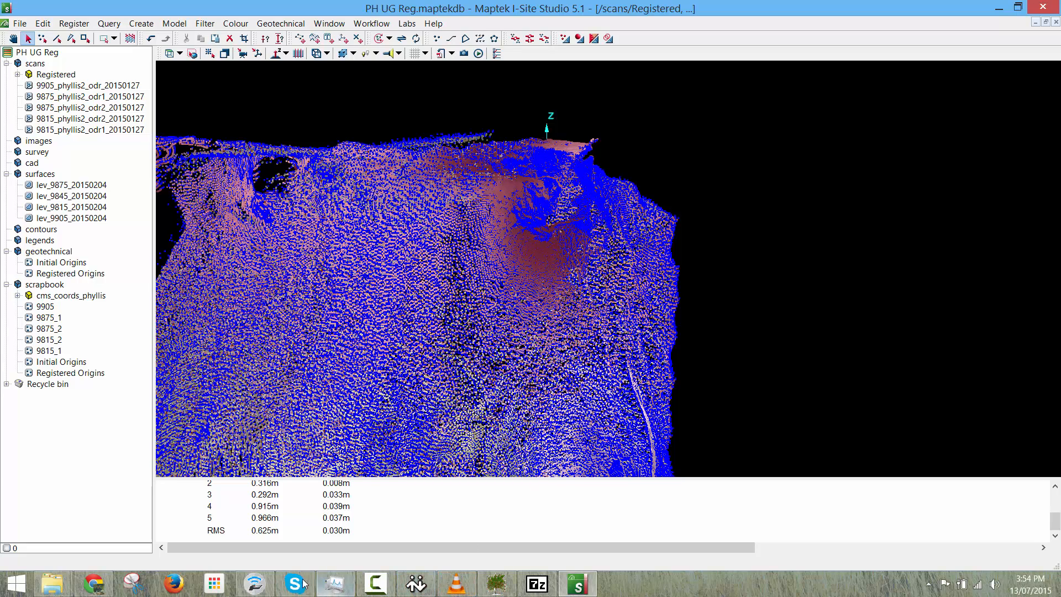
{"action": "left_click", "coordinate": [328, 584]}
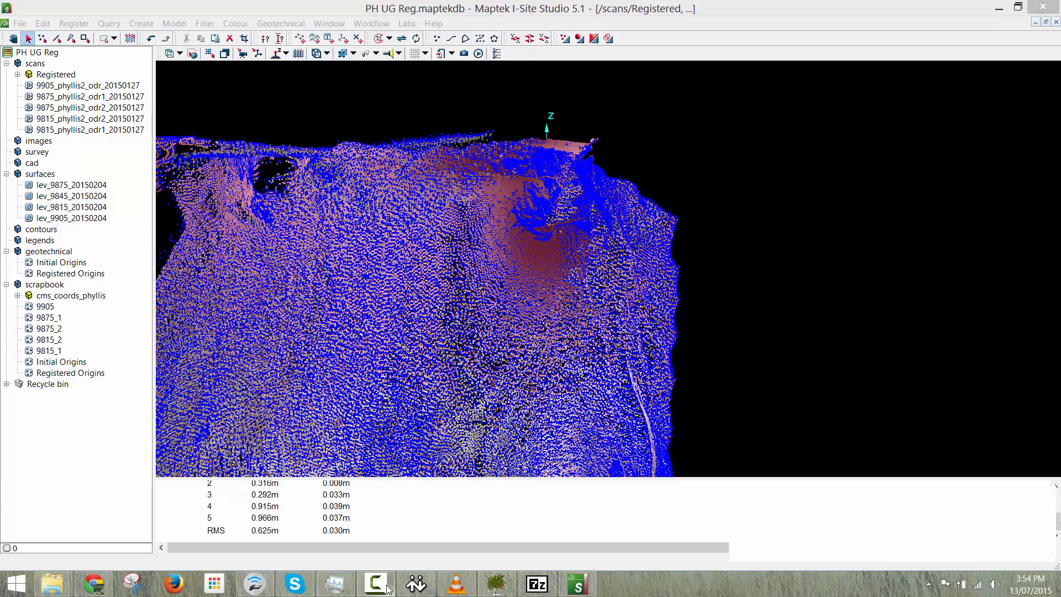